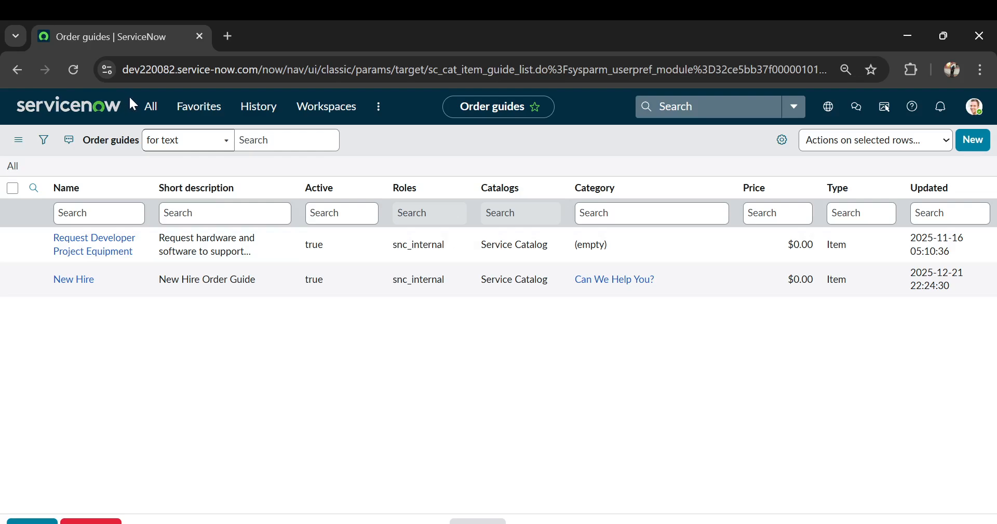
# Open the New Hire record from the Order Guides list and highlight the sc_cat_item_guide table name in its address
pyautogui.click(150, 109)
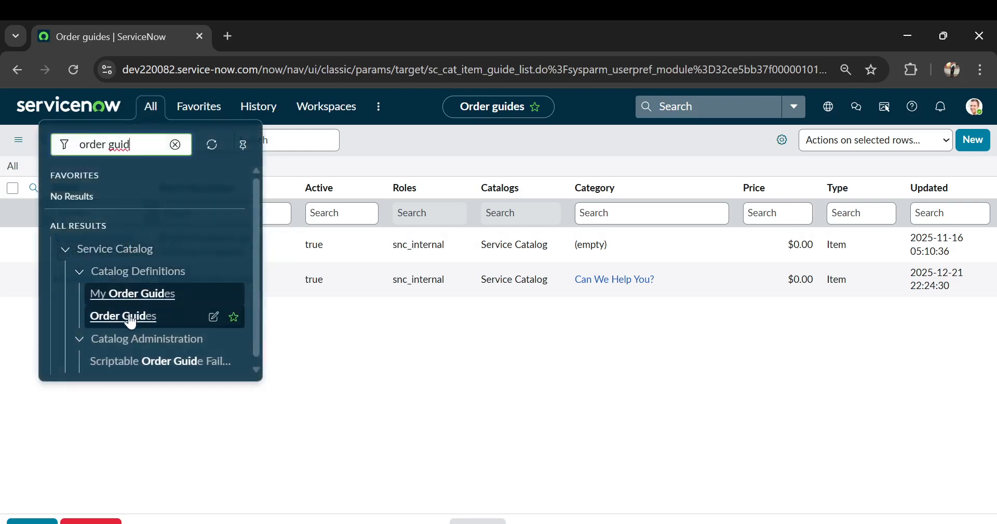
pyautogui.click(127, 316)
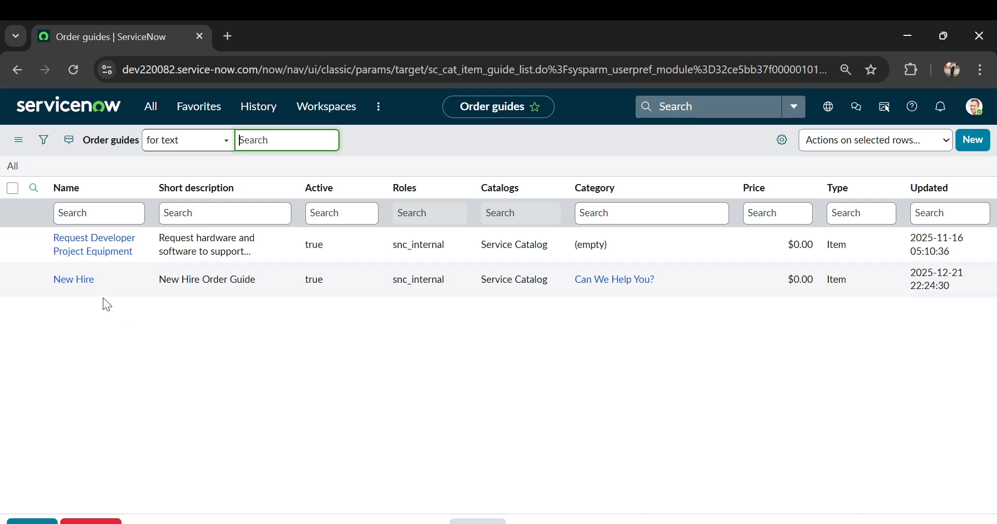
pyautogui.click(84, 283)
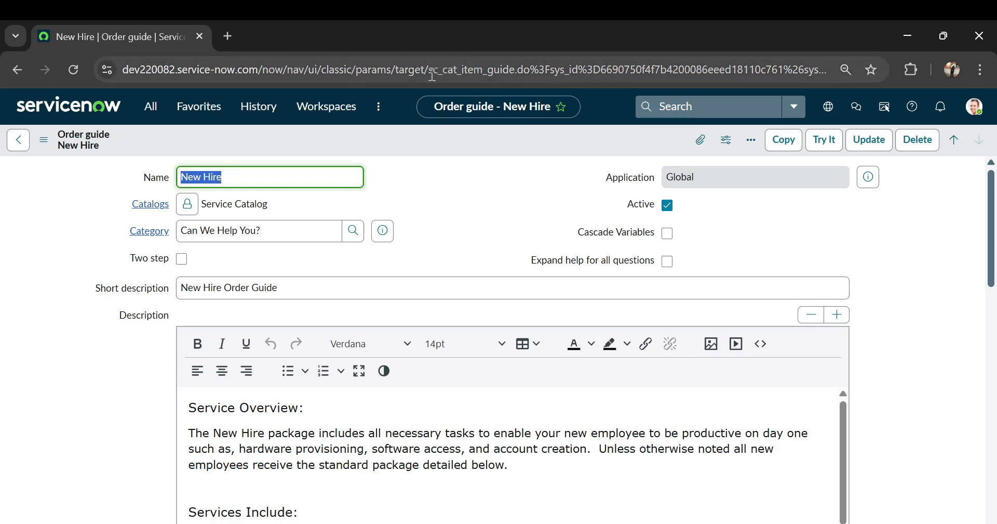
pyautogui.moveTo(424, 70); pyautogui.dragTo(511, 70)
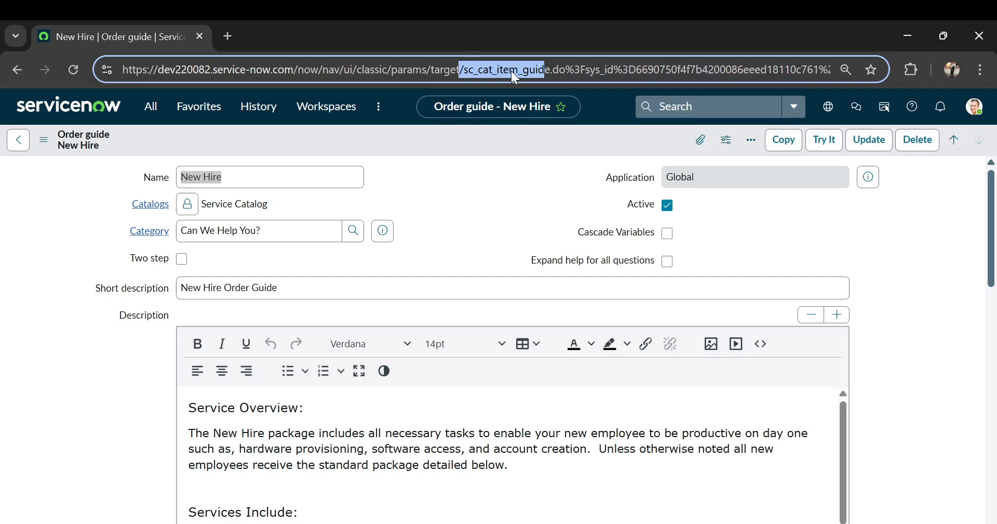
# Review the New Hire order guide's Variables, Variable Sets and Rule base related lists
pyautogui.scroll(-15, 456, 272)
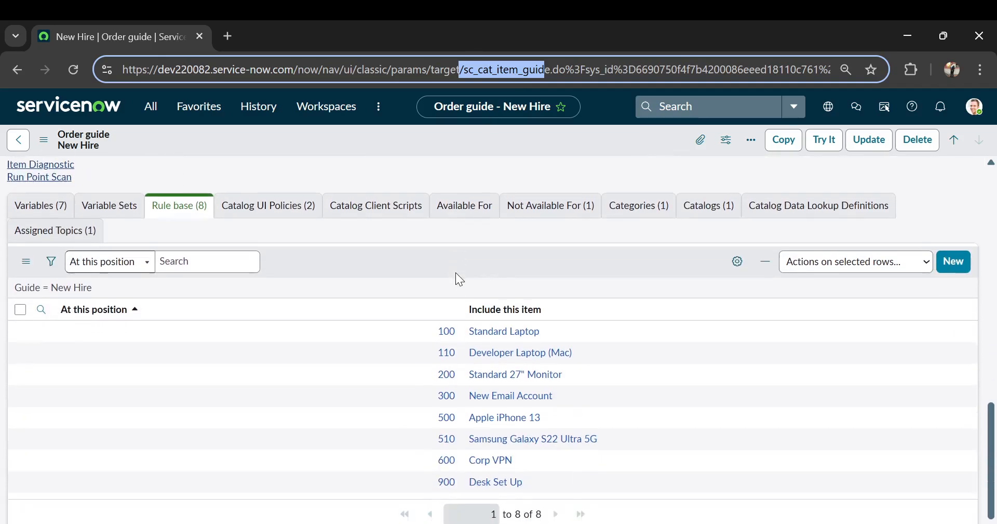
pyautogui.scroll(2, 456, 272)
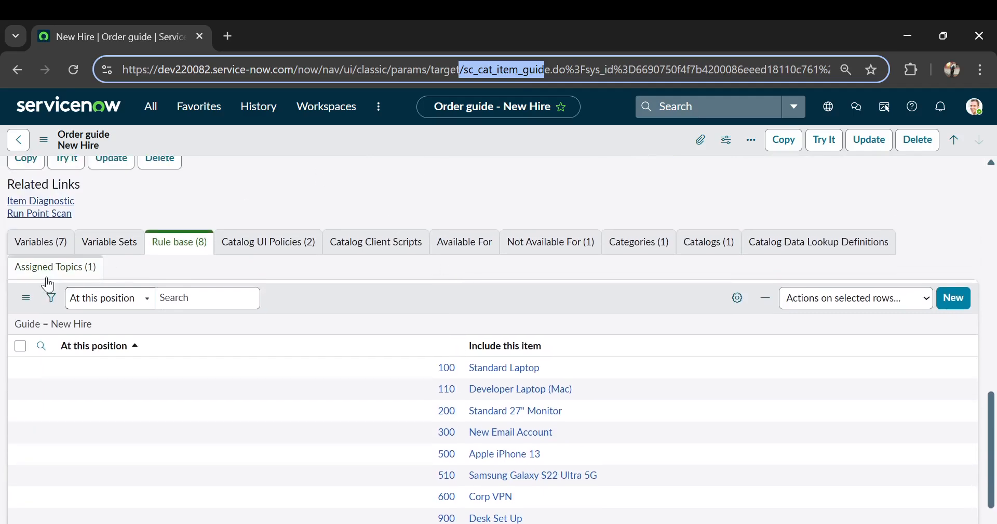
pyautogui.click(37, 245)
pyautogui.click(98, 244)
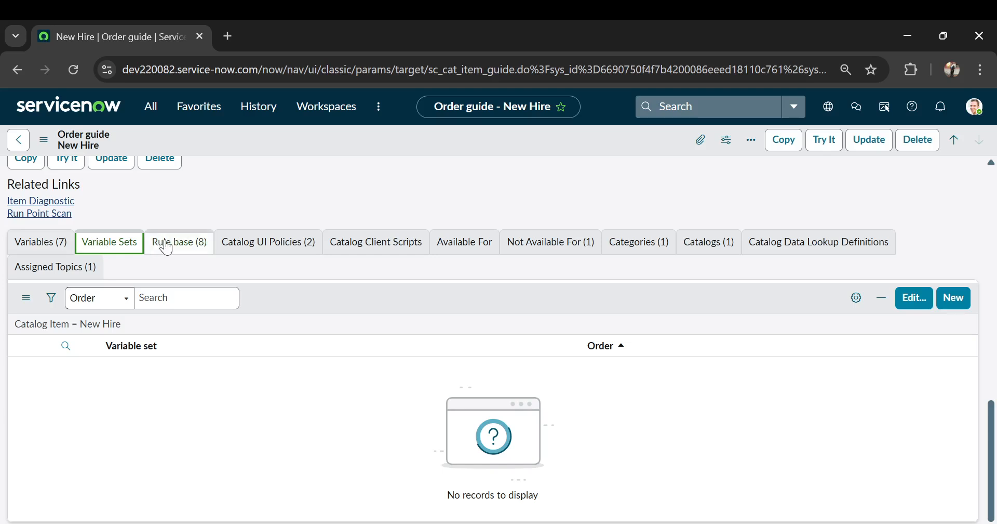
pyautogui.click(193, 242)
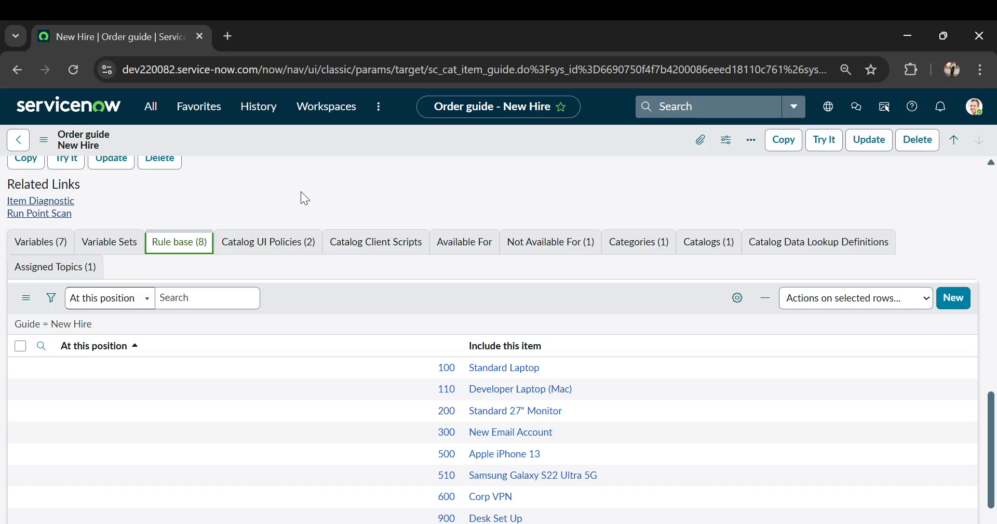
pyautogui.scroll(-1, 248, 338)
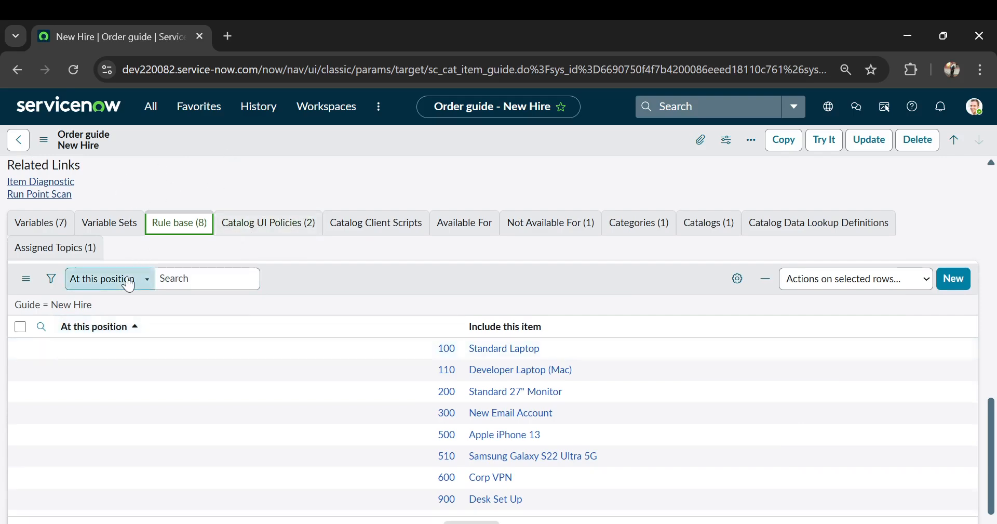
pyautogui.scroll(-1, 287, 319)
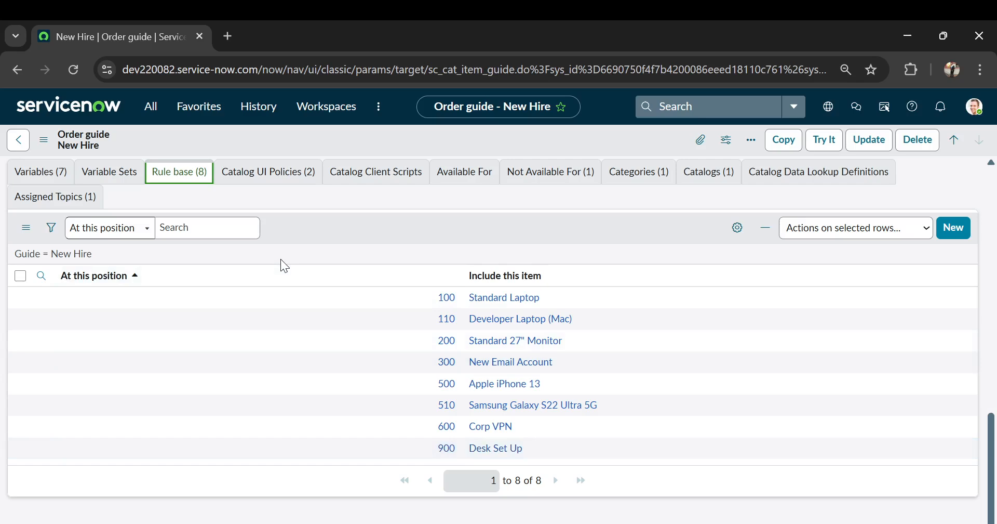
# Show the New Hire order guide's variables and check them against the record's main form fields
pyautogui.click(45, 176)
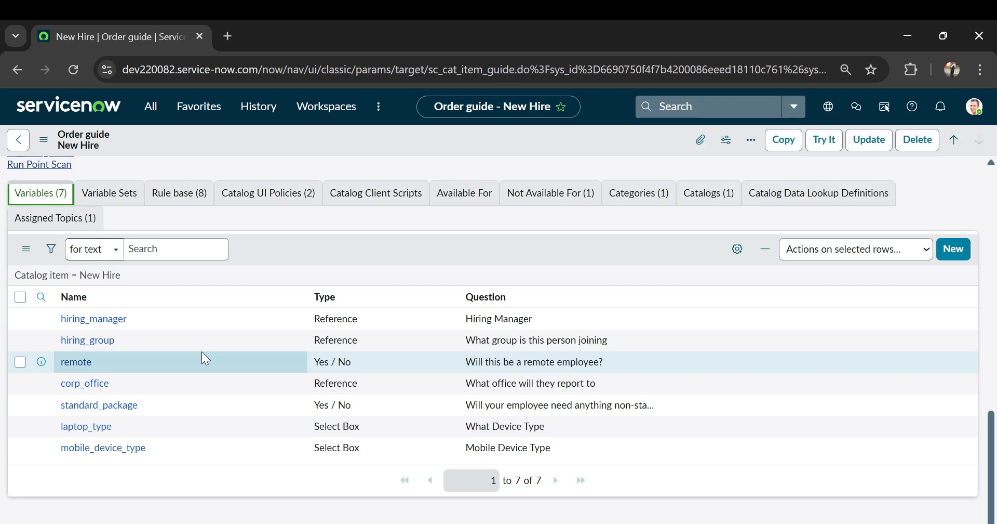
pyautogui.scroll(15, 202, 353)
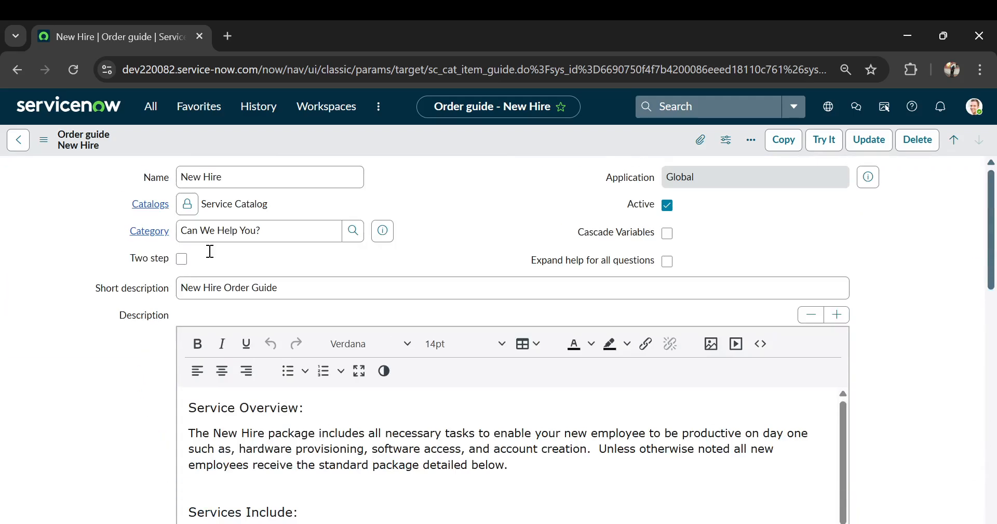
pyautogui.scroll(-15, 128, 385)
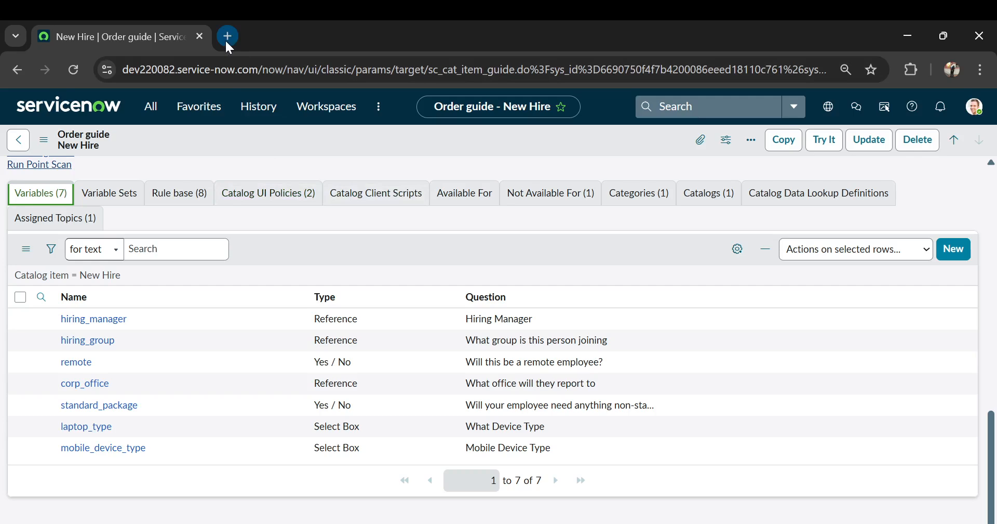
# Open the instance's Service Portal in a new browser tab, using the copied instance address with the /sp suffix
pyautogui.moveTo(258, 69); pyautogui.dragTo(118, 78)
pyautogui.hotkey('ctrl', 'c')
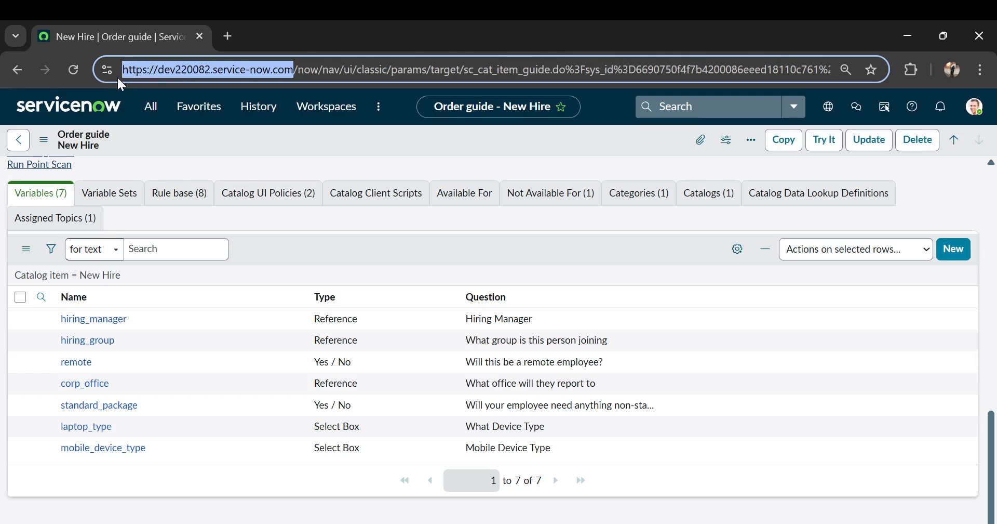
pyautogui.click(227, 36)
pyautogui.hotkey('ctrl', 'v')
pyautogui.write('sp')
pyautogui.press('Return')
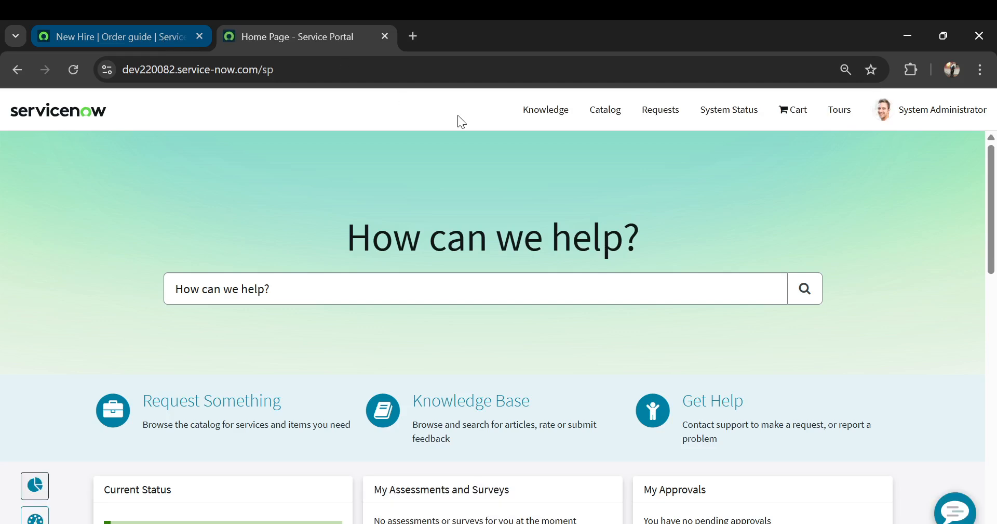
# Search the portal's service catalog for "new hire" and open the New Hire order guide
pyautogui.click(604, 116)
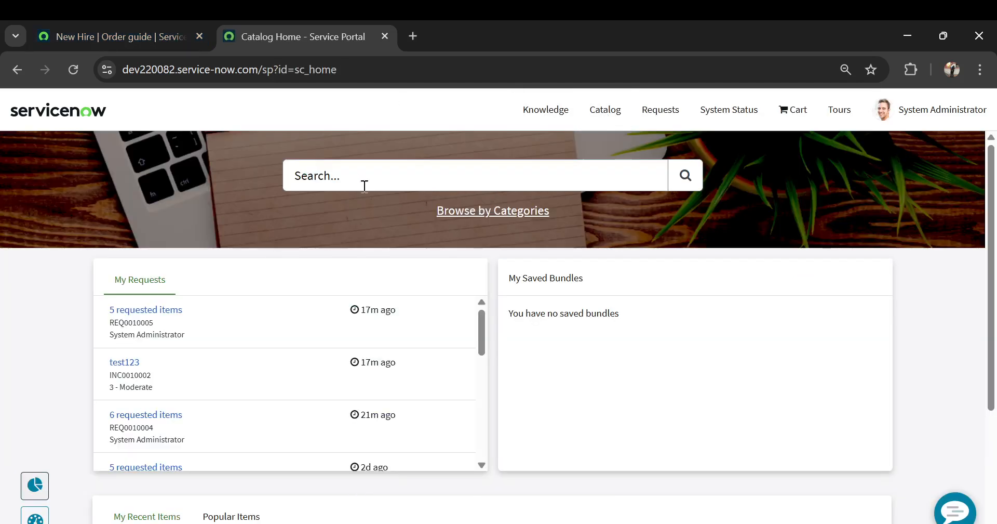
pyautogui.click(359, 172)
pyautogui.write('new hire')
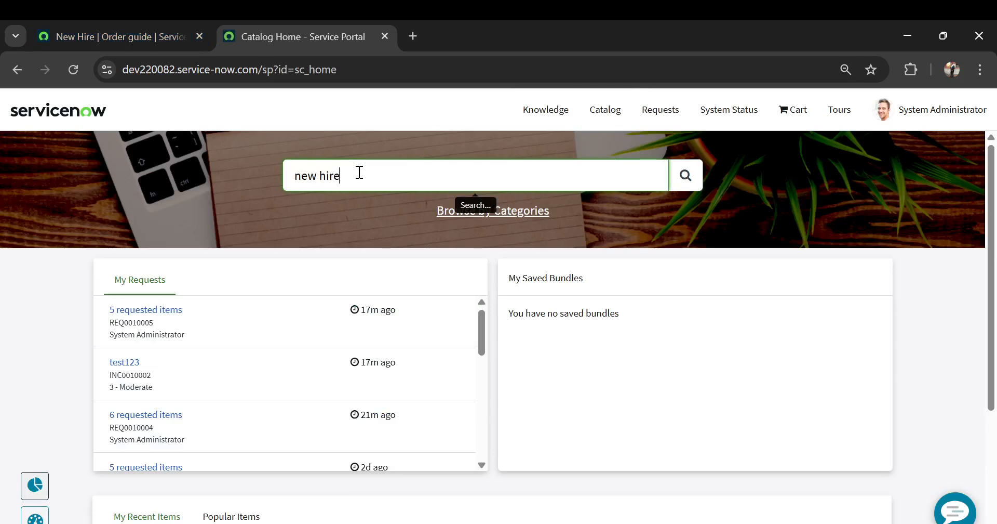
pyautogui.press('Return')
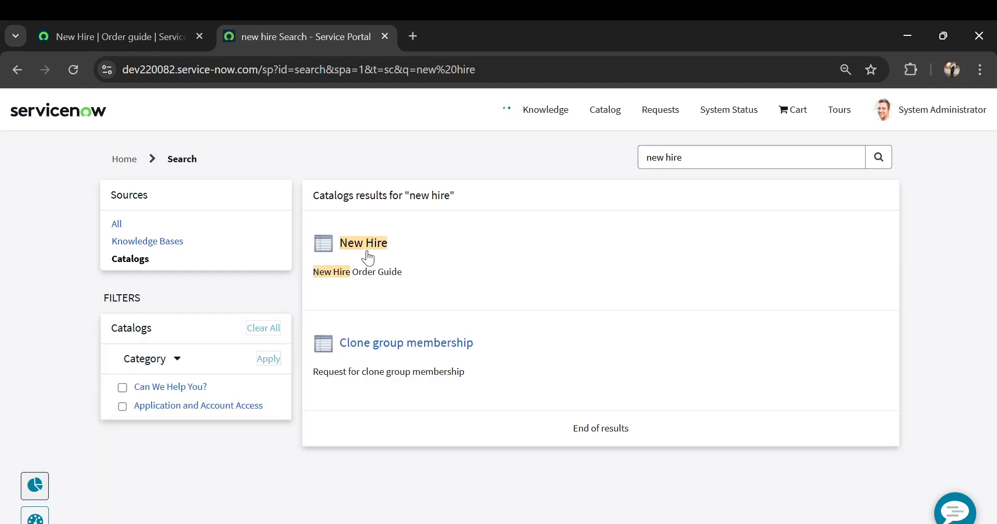
pyautogui.click(366, 254)
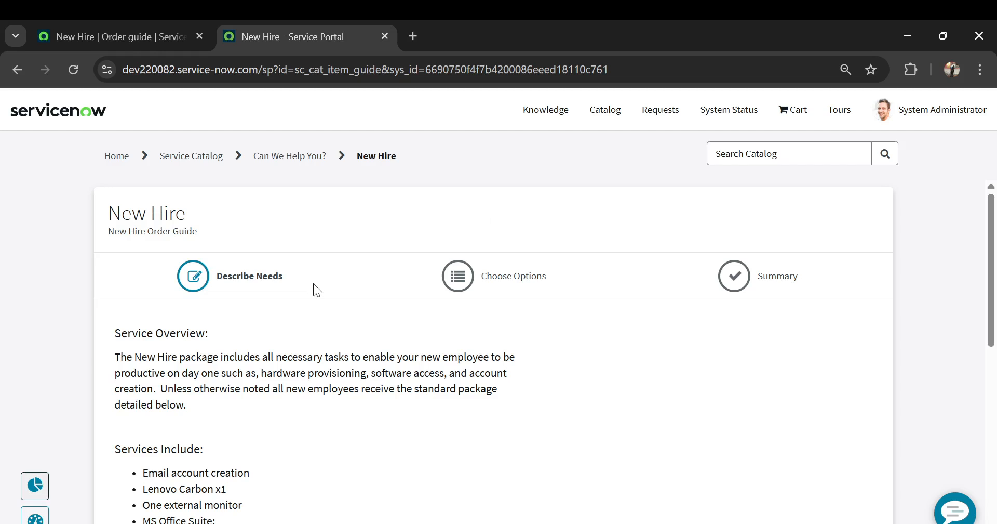
# Examine the Describe Needs questions on the portal's New Hire form and compare them with the order guide's variables
pyautogui.scroll(-1, 313, 289)
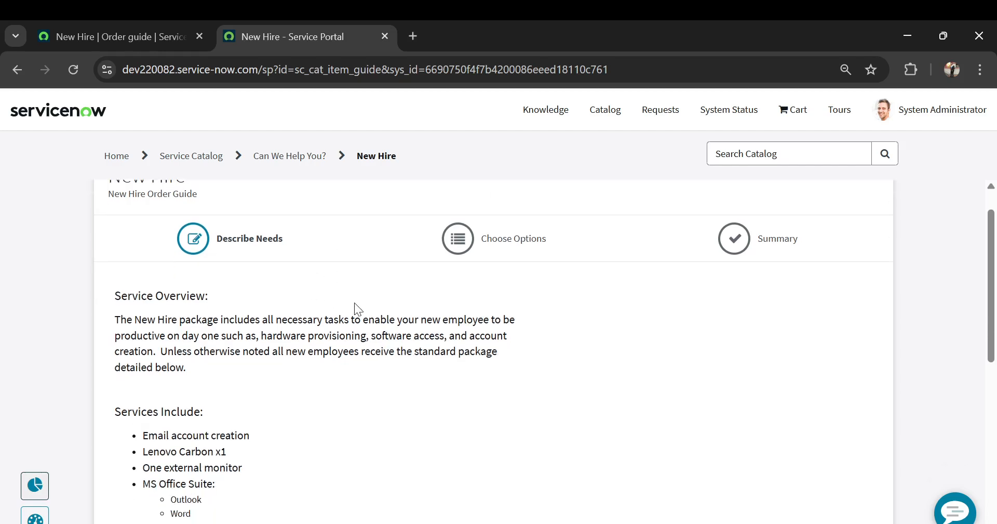
pyautogui.scroll(-6, 465, 329)
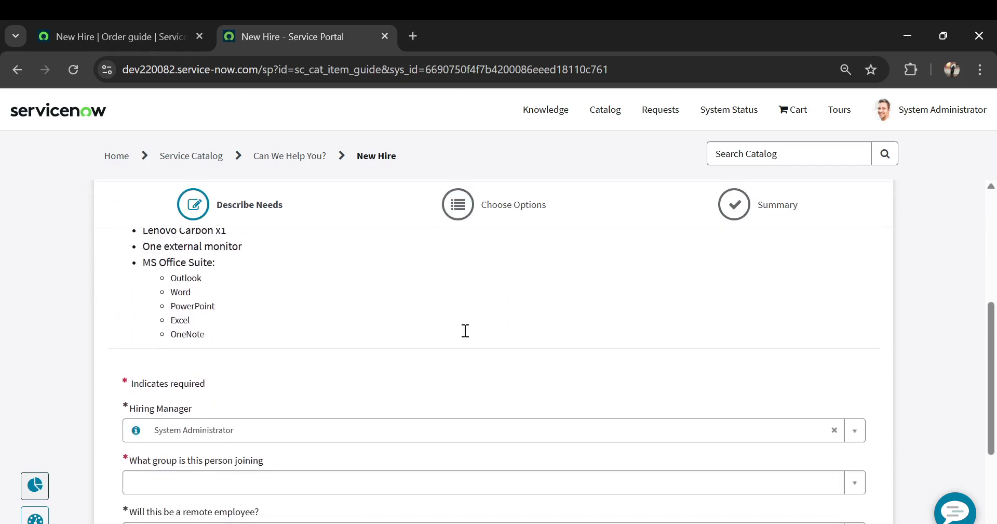
pyautogui.scroll(-3, 464, 333)
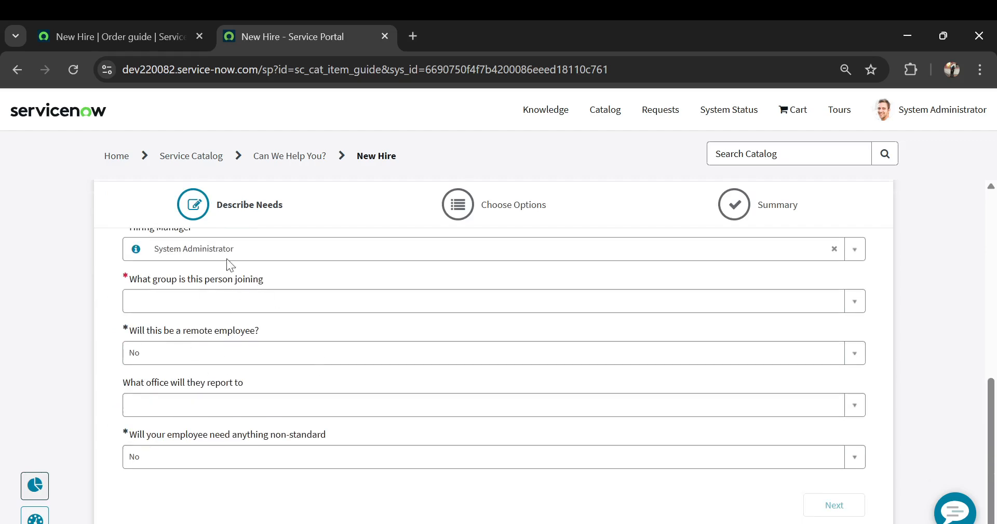
pyautogui.scroll(1, 213, 337)
pyautogui.click(147, 39)
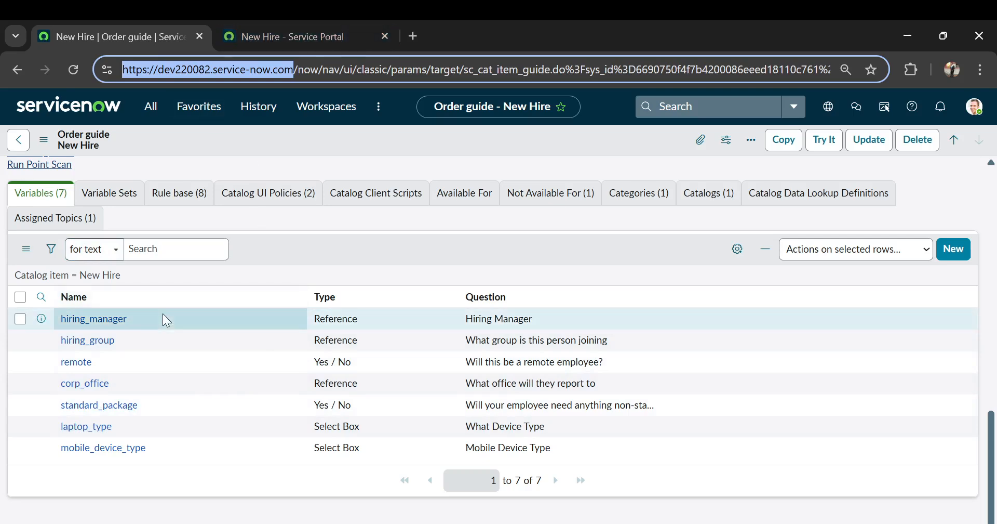
pyautogui.click(247, 38)
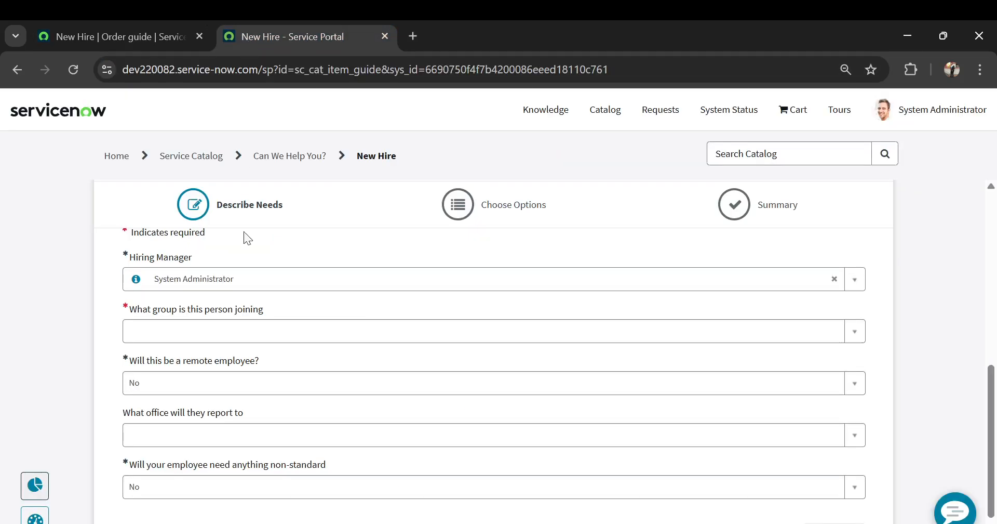
pyautogui.scroll(-1, 179, 385)
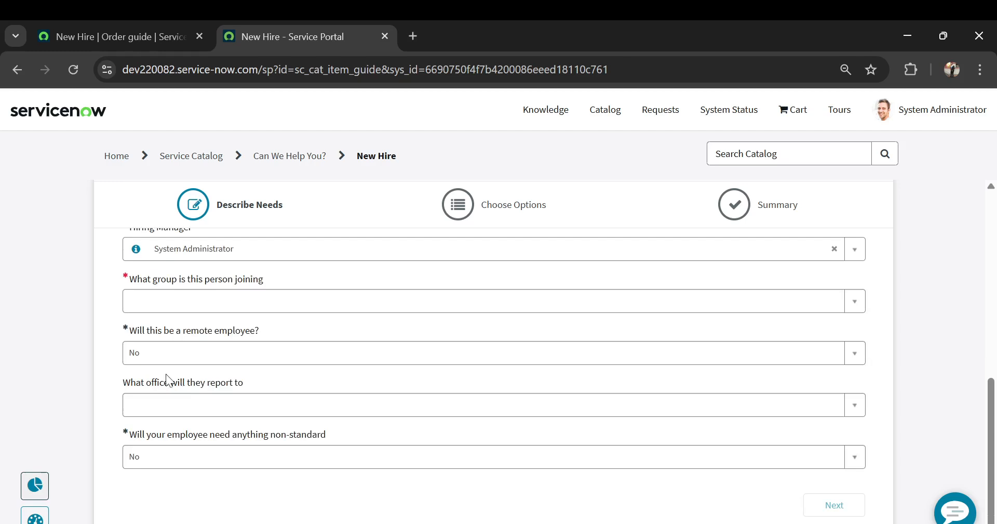
pyautogui.scroll(6, 178, 382)
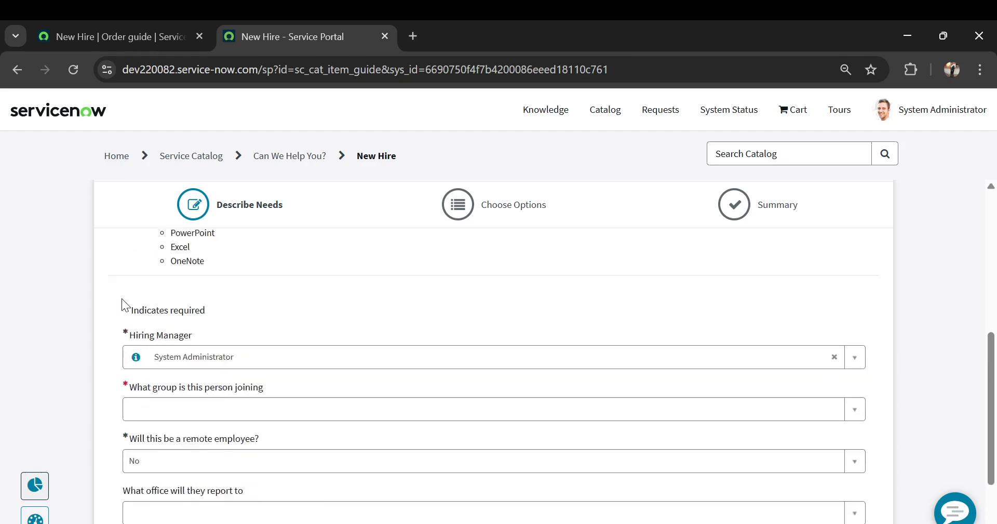
# Show the order guide's Catalog UI Policies in the record's tab and compare them with the questions on the portal form
pyautogui.click(117, 40)
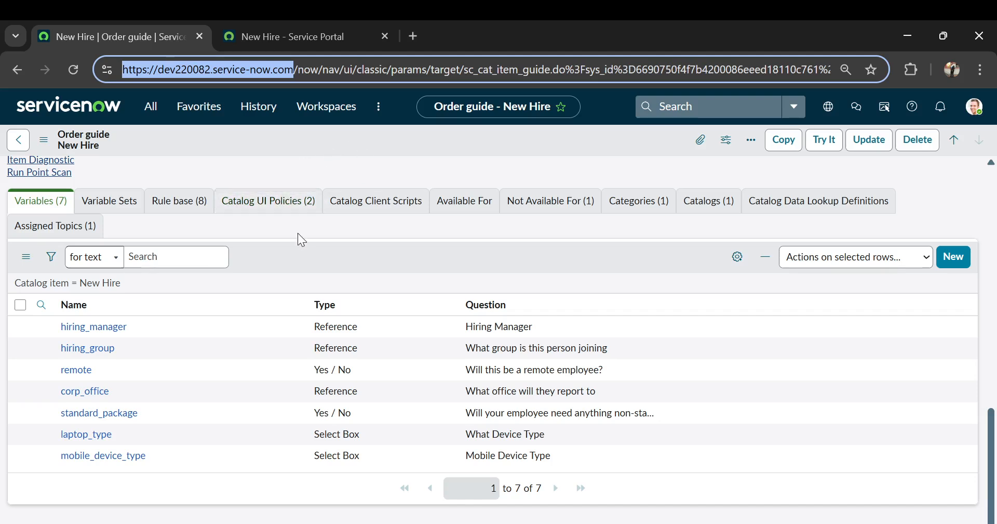
pyautogui.click(285, 213)
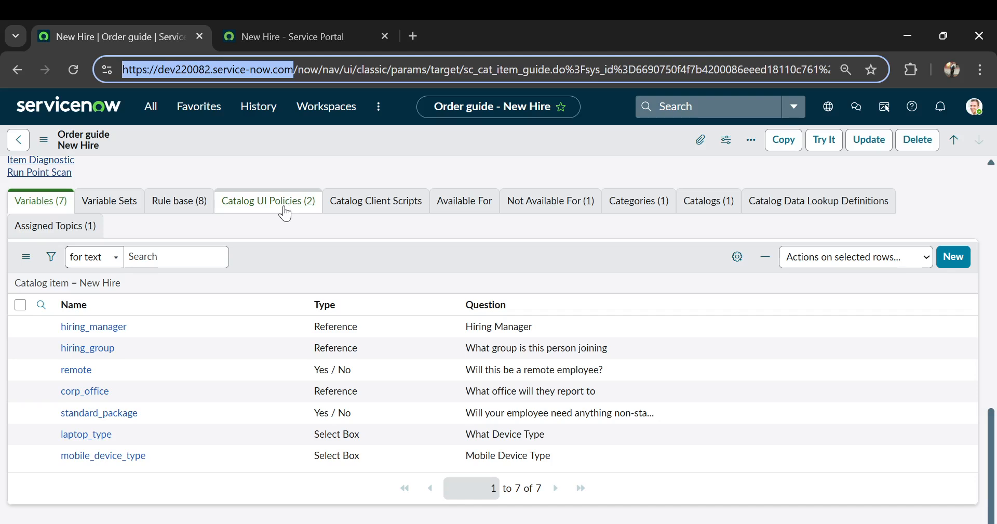
pyautogui.click(266, 202)
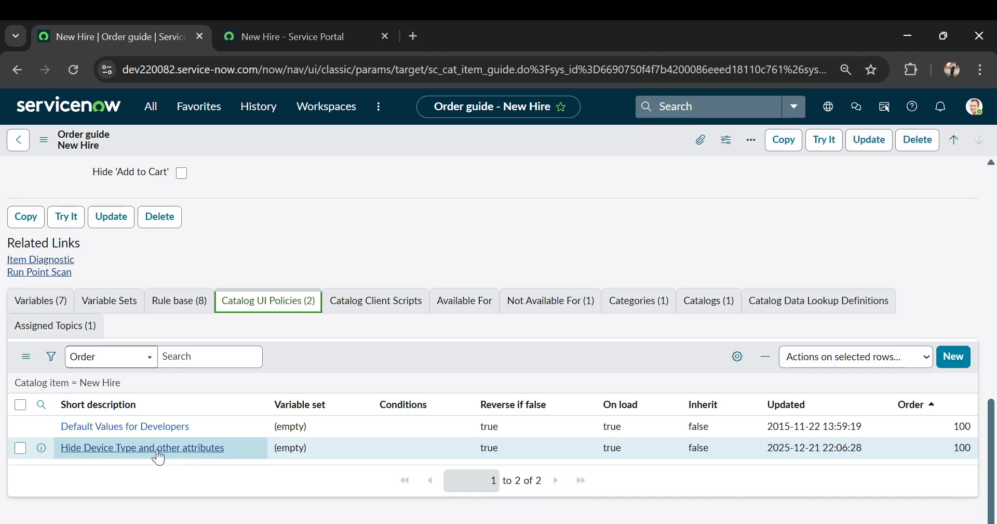
pyautogui.click(301, 37)
pyautogui.scroll(-6, 221, 294)
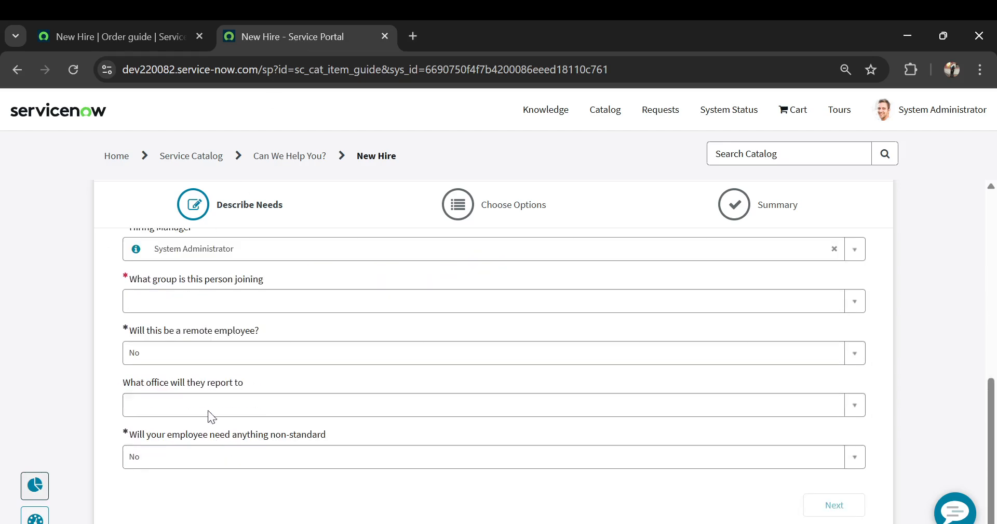
pyautogui.click(130, 35)
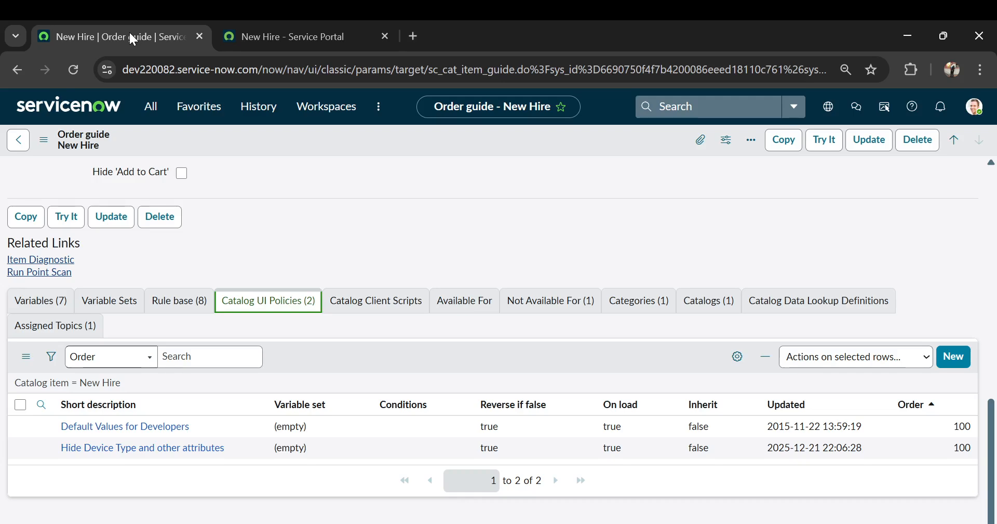
# Open the "Hide Device Type and other attributes" catalog UI policy and review its conditions and policy actions
pyautogui.click(174, 450)
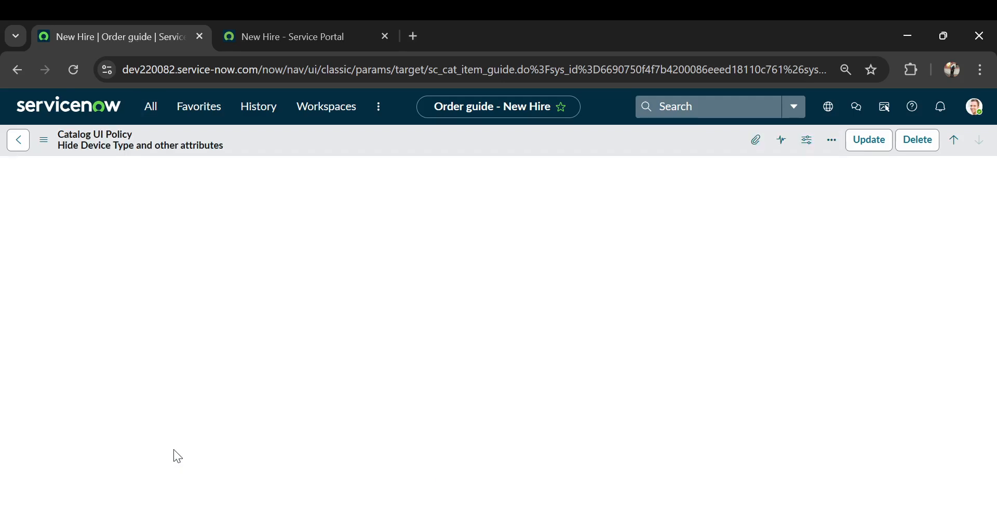
pyautogui.scroll(-2, 173, 449)
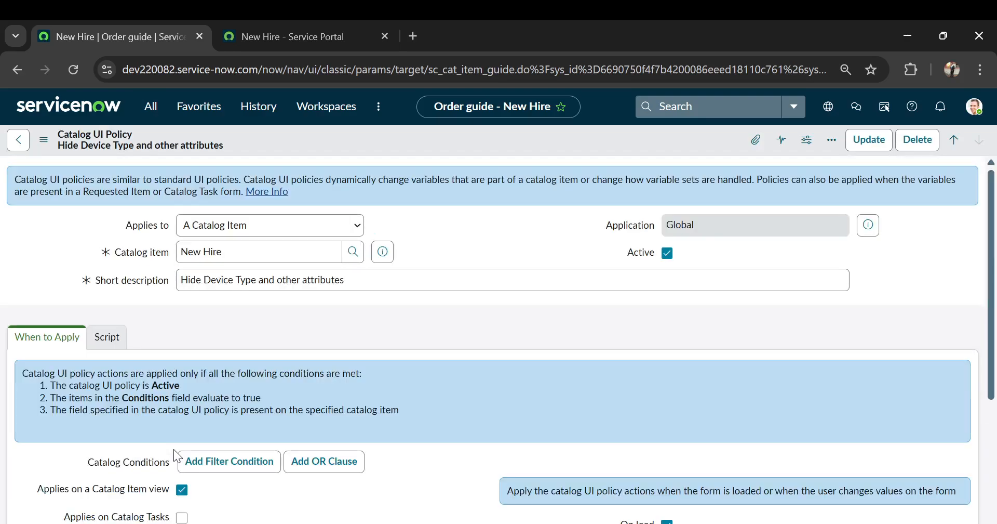
pyautogui.scroll(-6, 374, 306)
pyautogui.scroll(6, 374, 304)
pyautogui.scroll(-4, 350, 224)
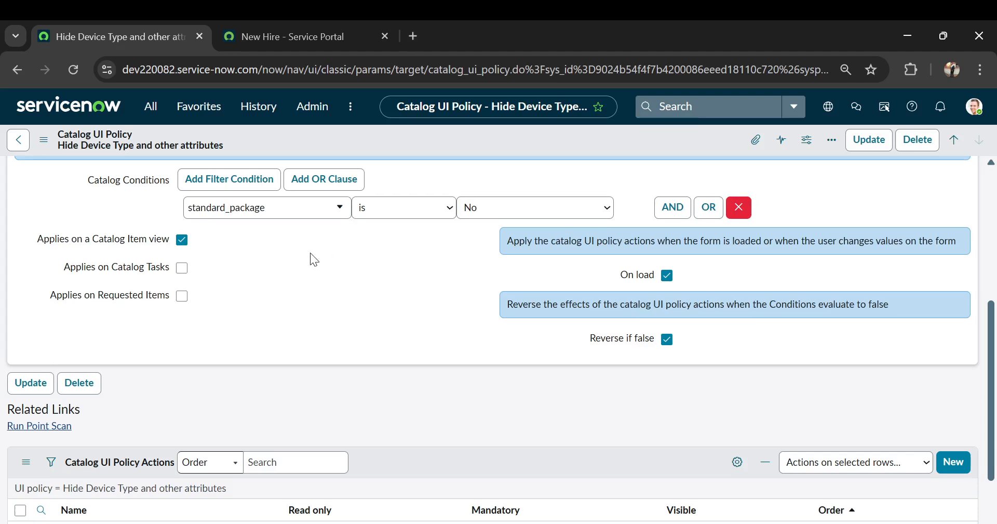
pyautogui.scroll(-2, 288, 300)
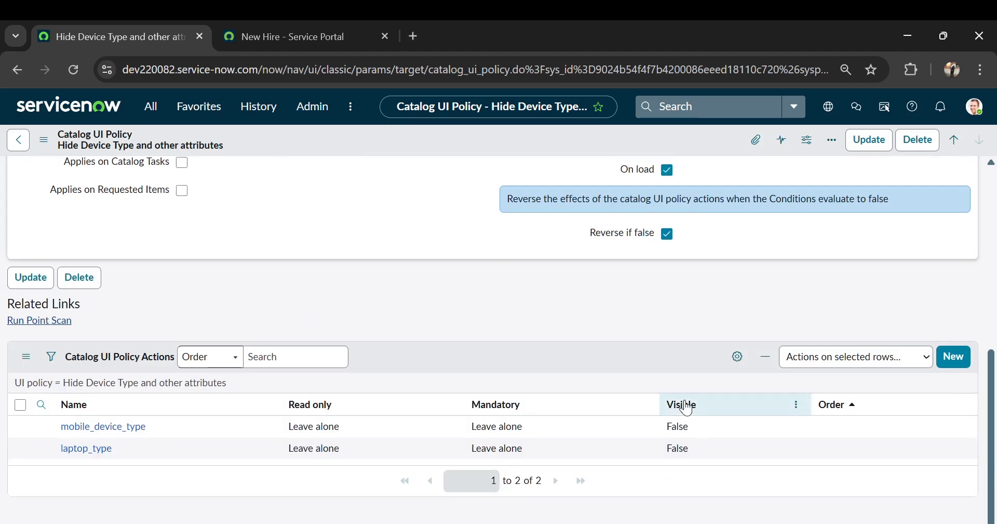
# Examine the Visible settings of the mobile_device_type and laptop_type policy actions, and return to the New Hire order guide
pyautogui.click(704, 428)
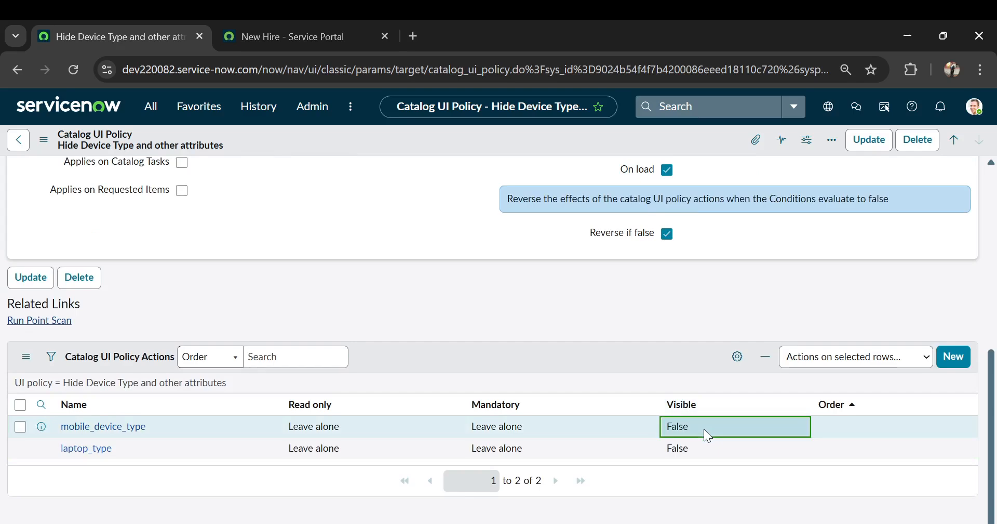
pyautogui.hotkey('shift', 'Down')
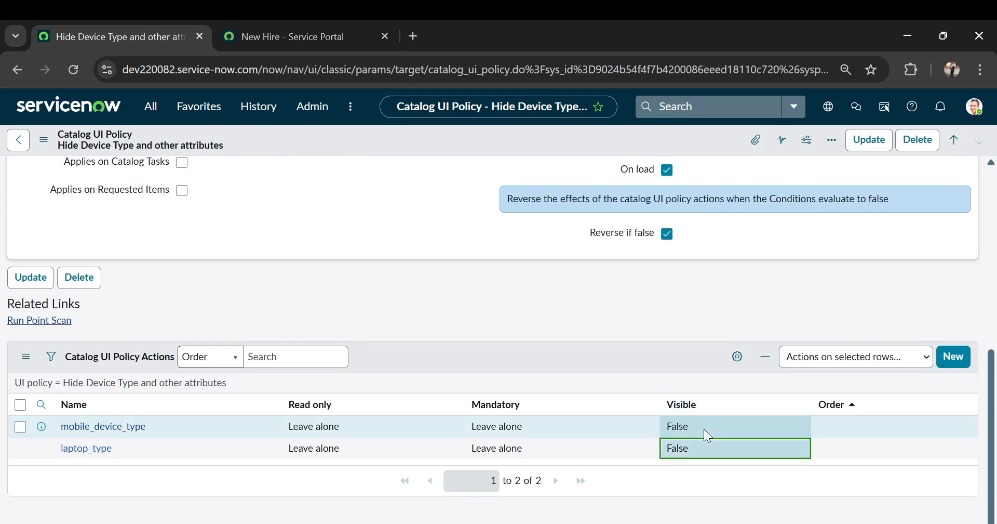
pyautogui.click(704, 429)
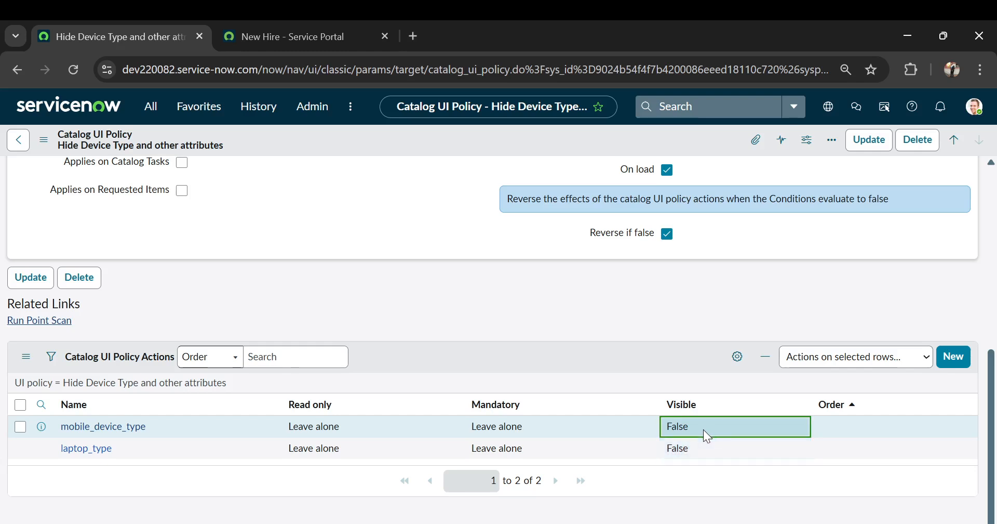
pyautogui.hotkey('shift', 'Down')
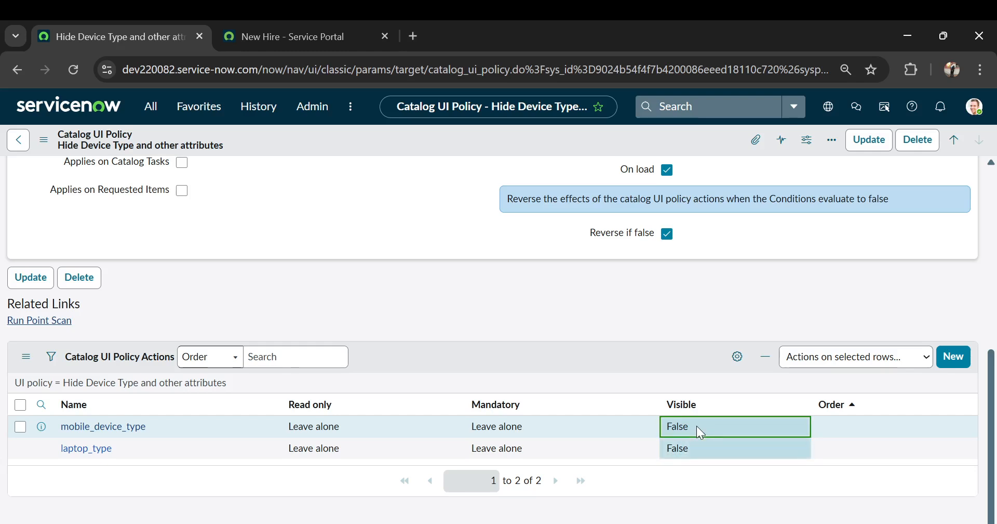
pyautogui.click(17, 70)
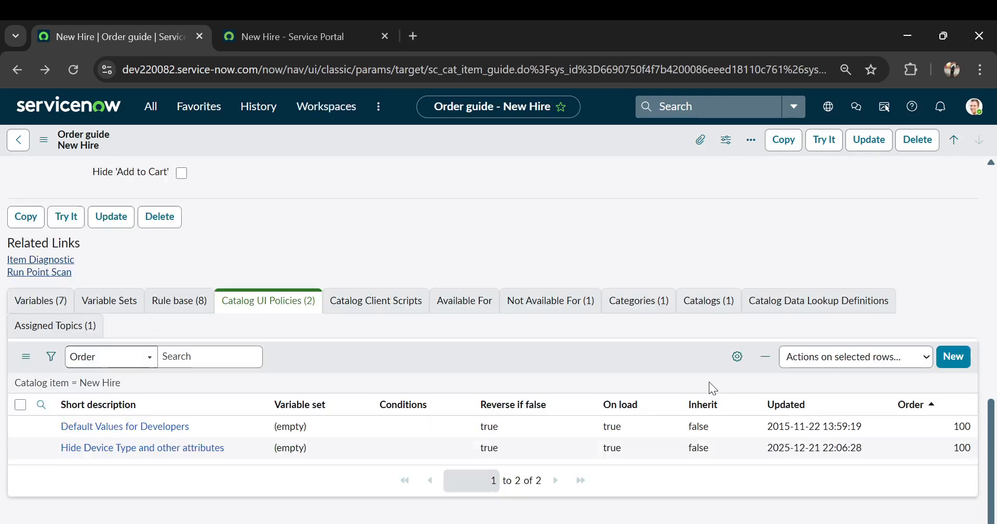
# Add the Active column to the order guide's Catalog UI Policies list
pyautogui.click(738, 357)
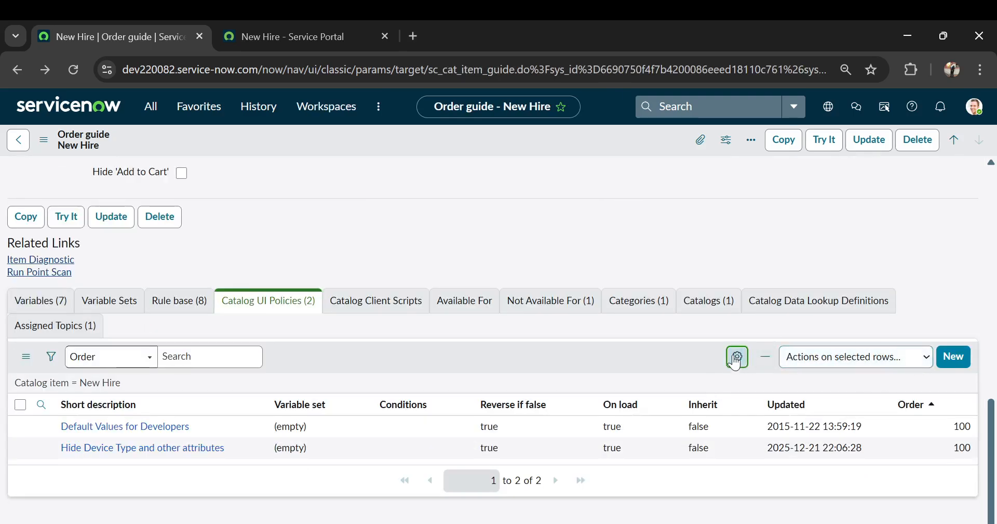
pyautogui.click(317, 208)
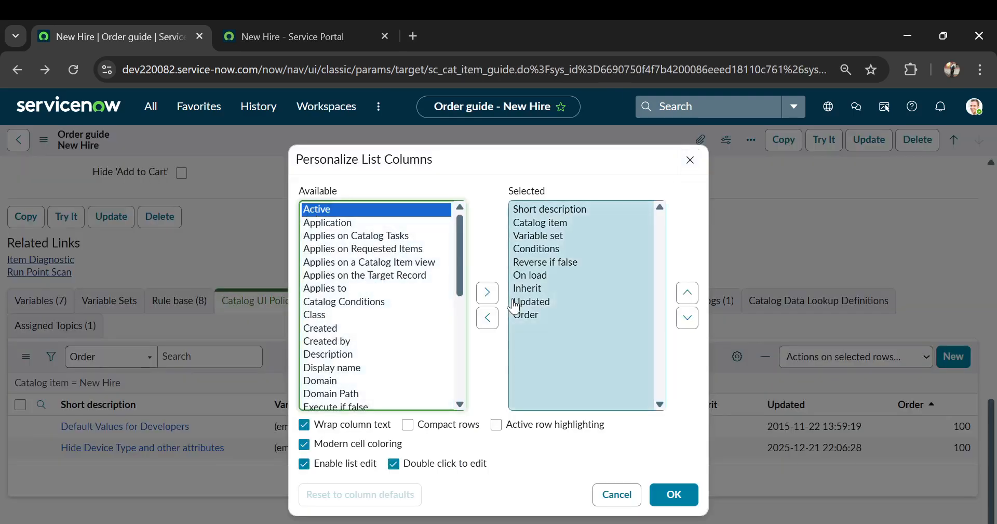
pyautogui.click(488, 292)
pyautogui.click(668, 492)
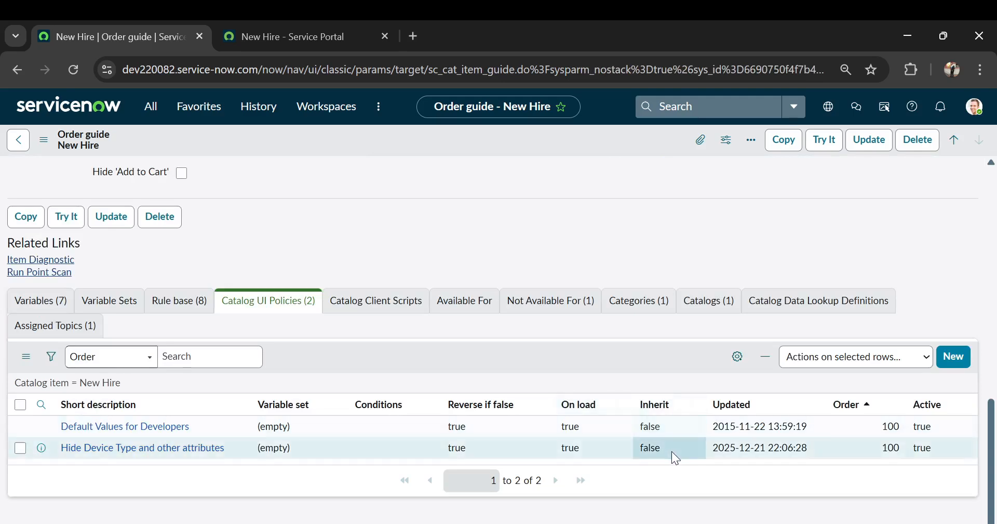
# Set Active to false for the "Hide Device Type and other attributes" policy directly in the list and save the order guide
pyautogui.click(942, 449)
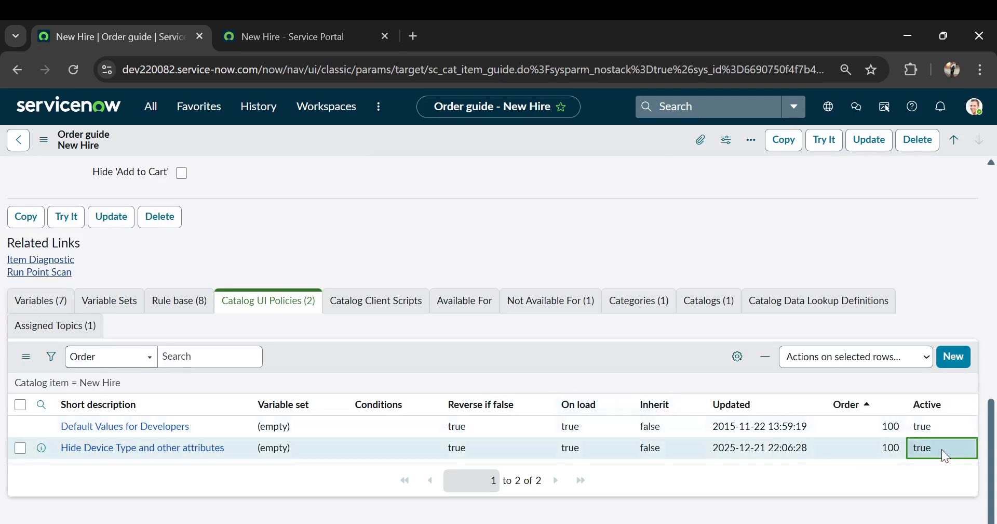
pyautogui.click(926, 450)
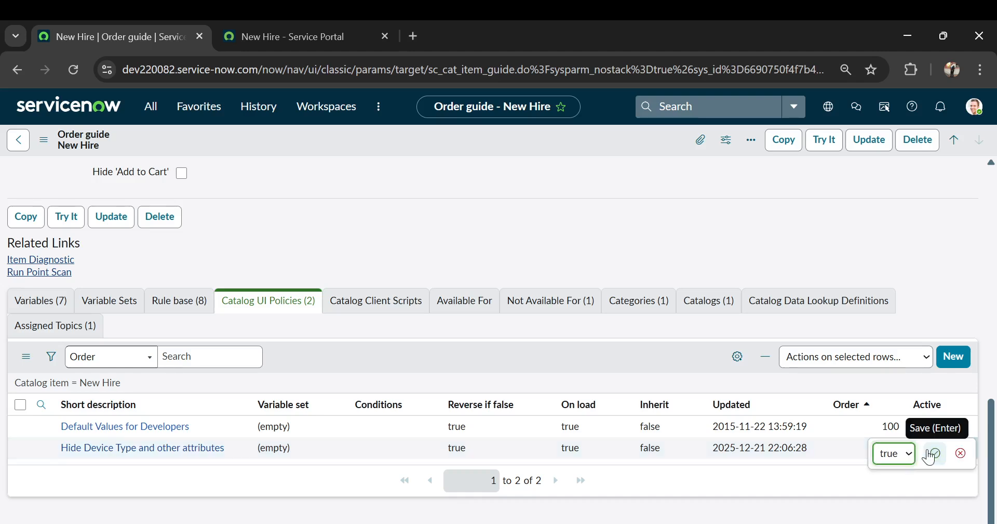
pyautogui.press('Down')
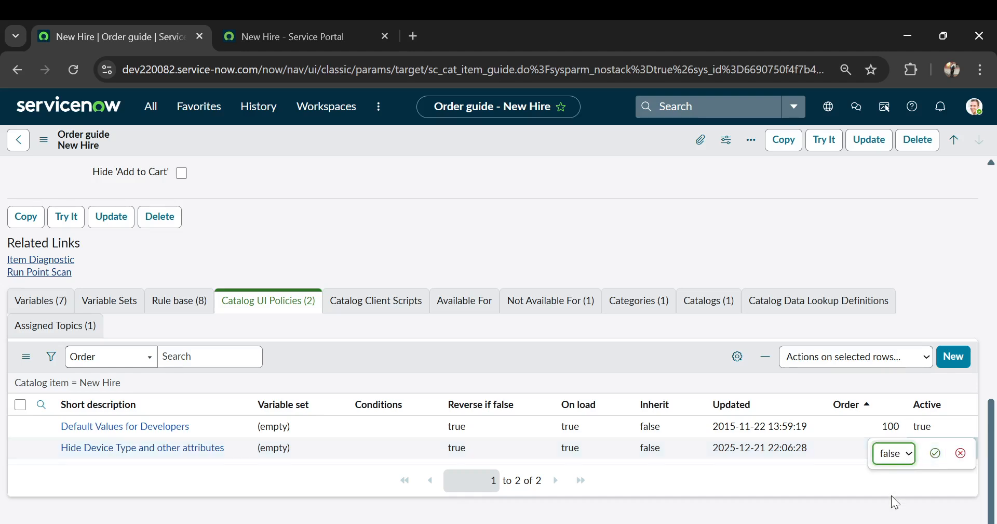
pyautogui.click(936, 453)
pyautogui.rightClick(508, 139)
pyautogui.click(522, 151)
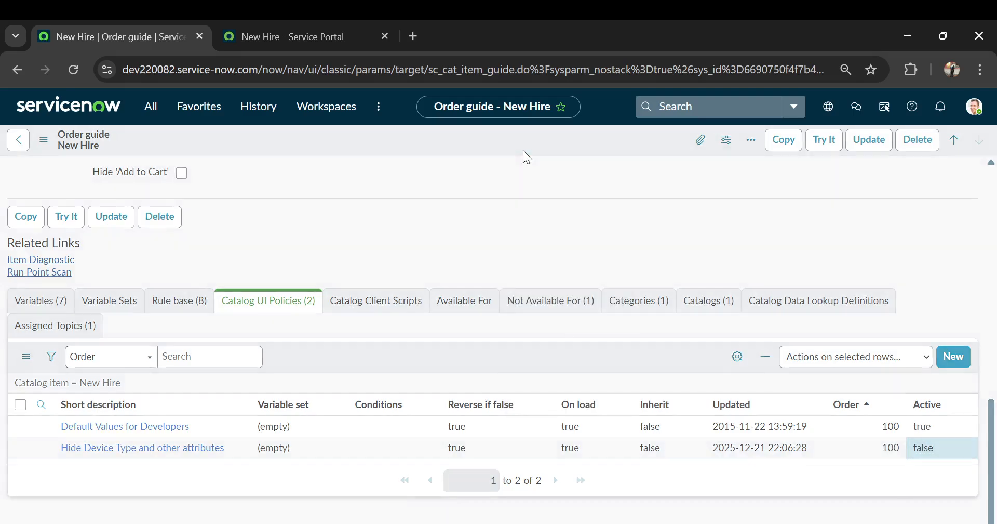
# Reload the New Hire form in the Service Portal and check its device type questions
pyautogui.click(303, 38)
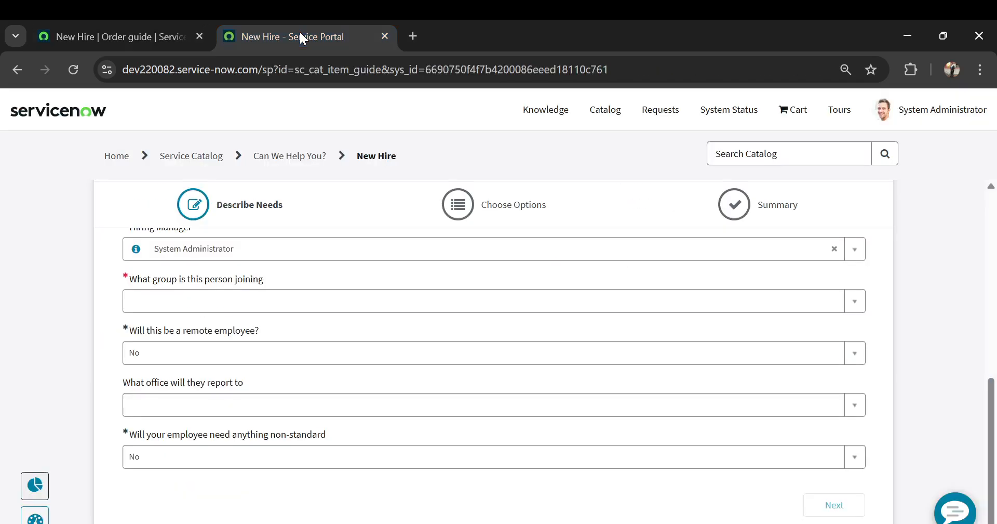
pyautogui.click(311, 71)
pyautogui.press('Return')
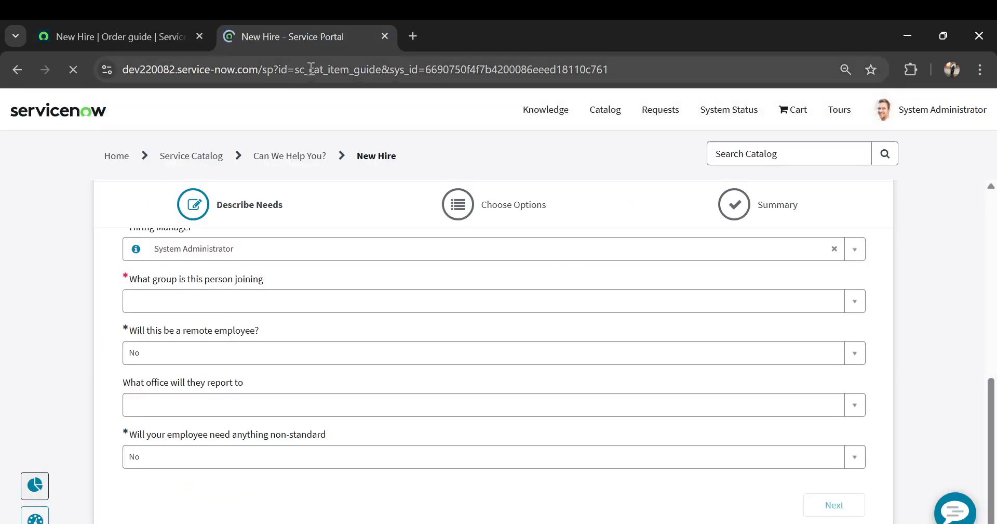
pyautogui.scroll(-10, 55, 222)
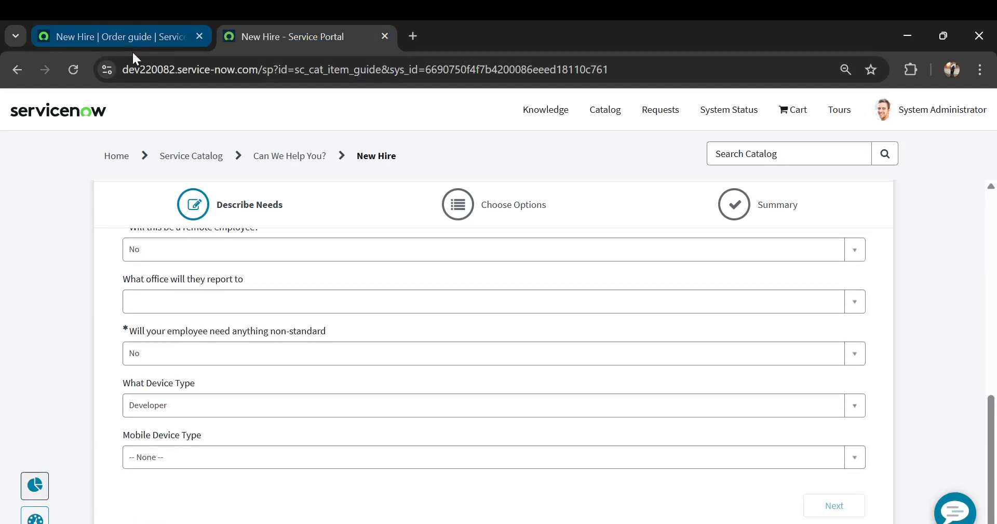
# Return to the New Hire order guide record and show its Rule base list
pyautogui.click(129, 35)
pyautogui.scroll(-15, 102, 292)
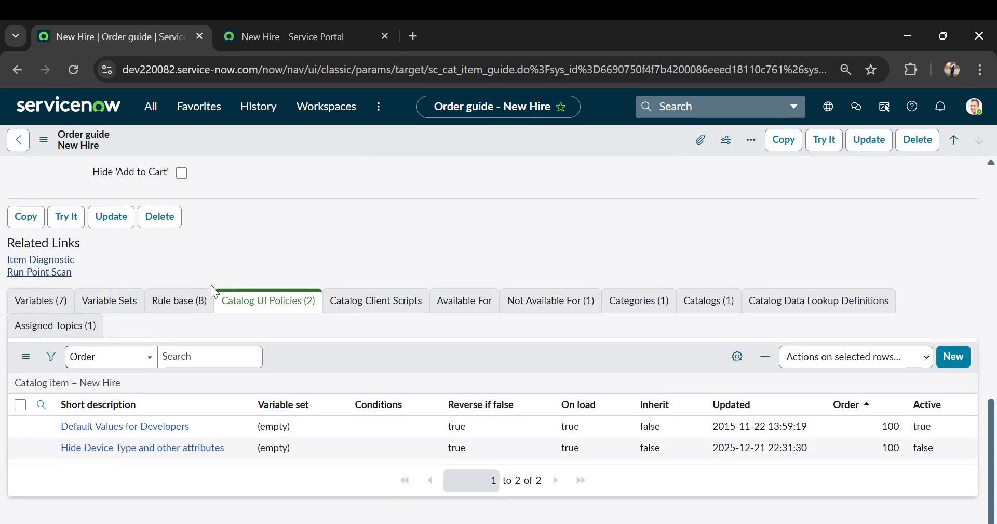
pyautogui.scroll(-2, 206, 240)
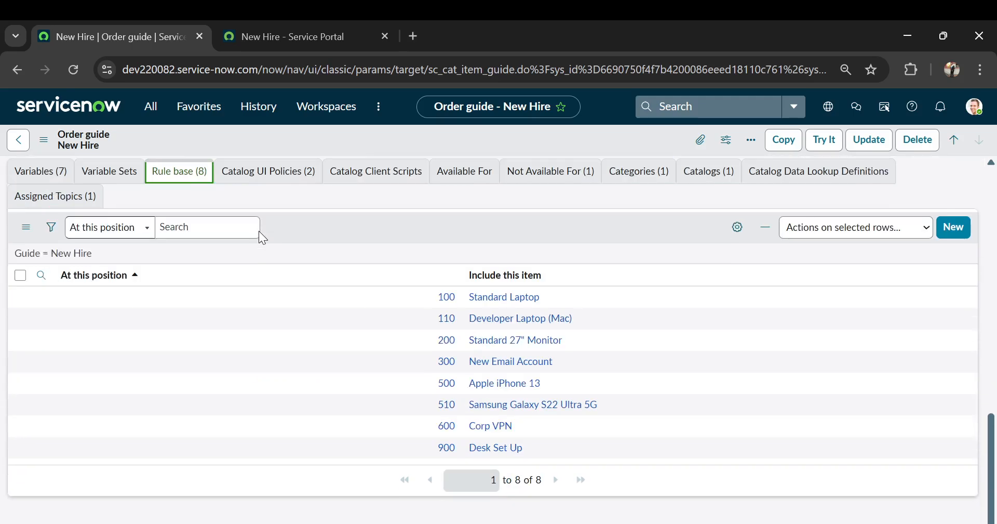
# On the portal's New Hire form, choose Finance as the group the person is joining and continue to Choose Options
pyautogui.click(317, 46)
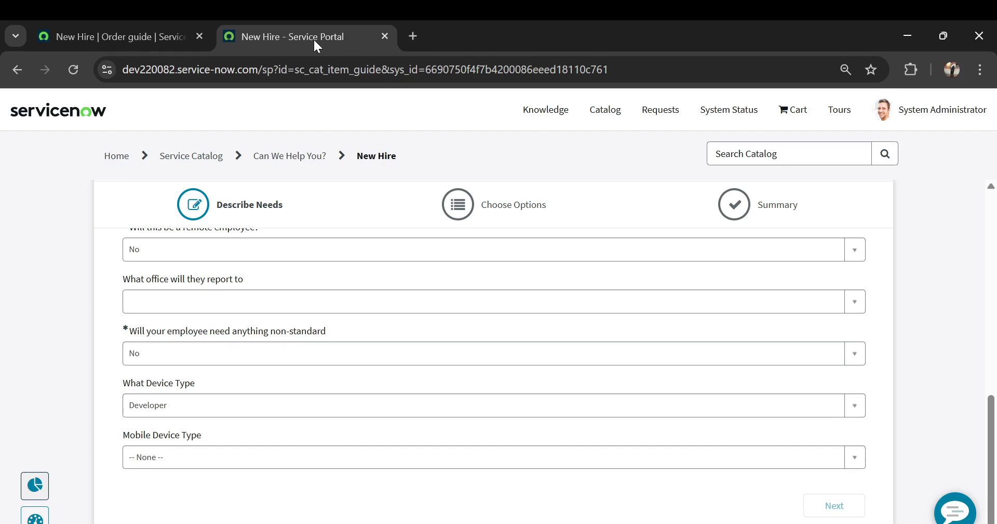
pyautogui.scroll(7, 44, 322)
pyautogui.scroll(-3, 138, 371)
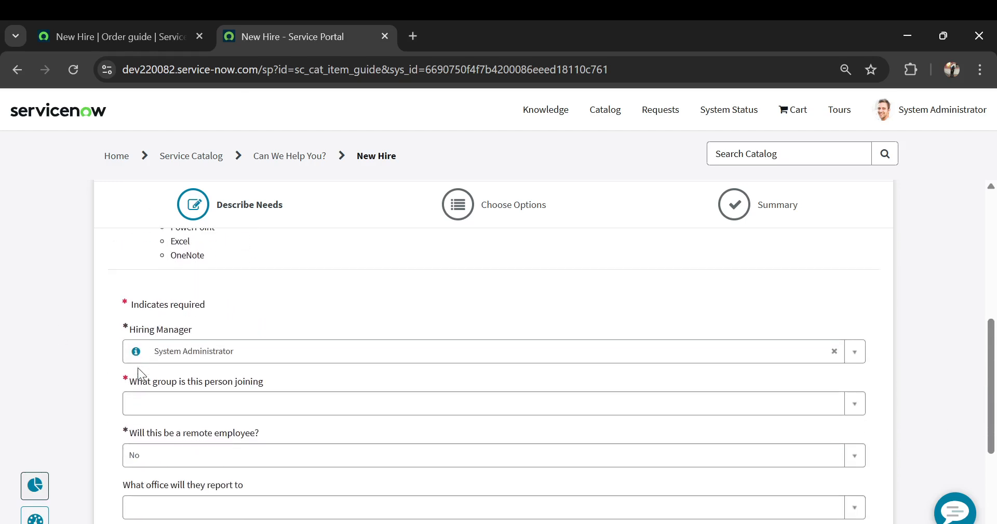
pyautogui.click(167, 407)
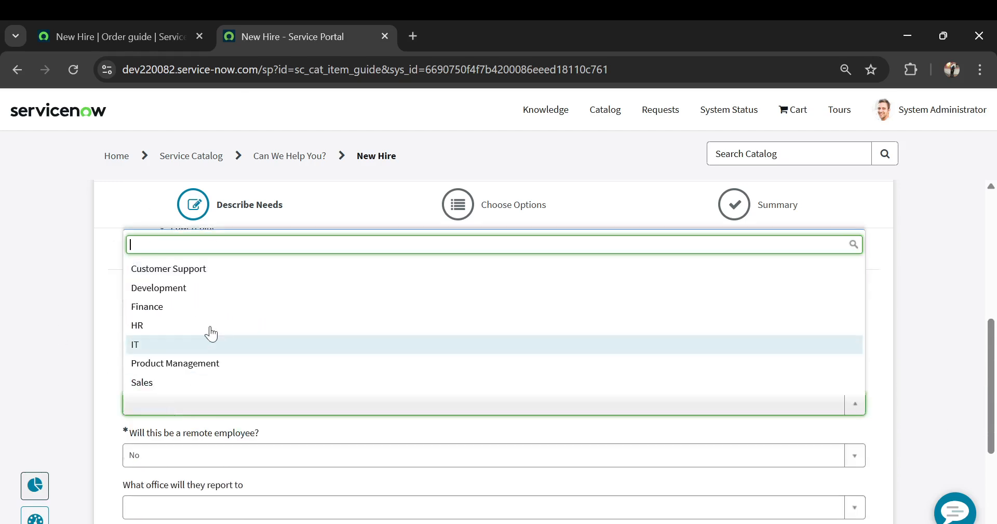
pyautogui.click(162, 308)
pyautogui.scroll(-3, 102, 327)
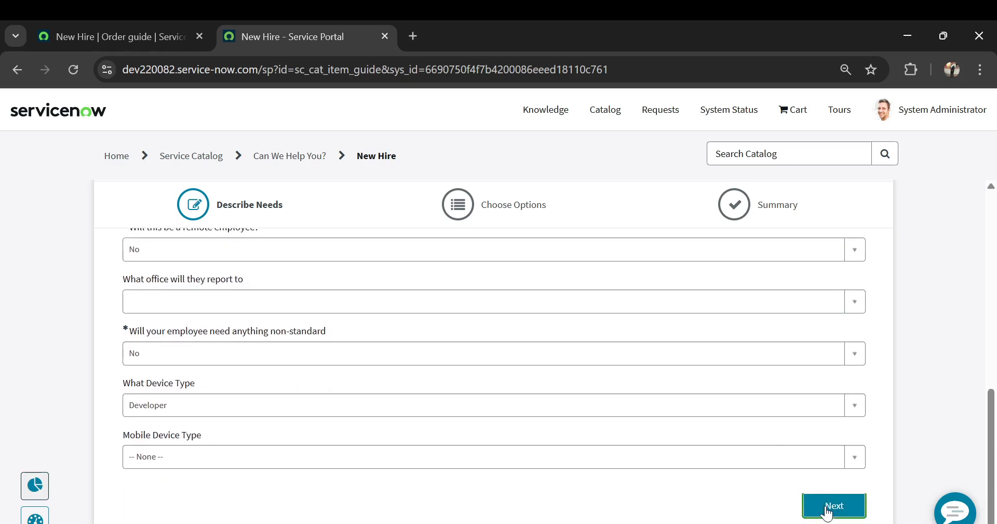
pyautogui.click(826, 509)
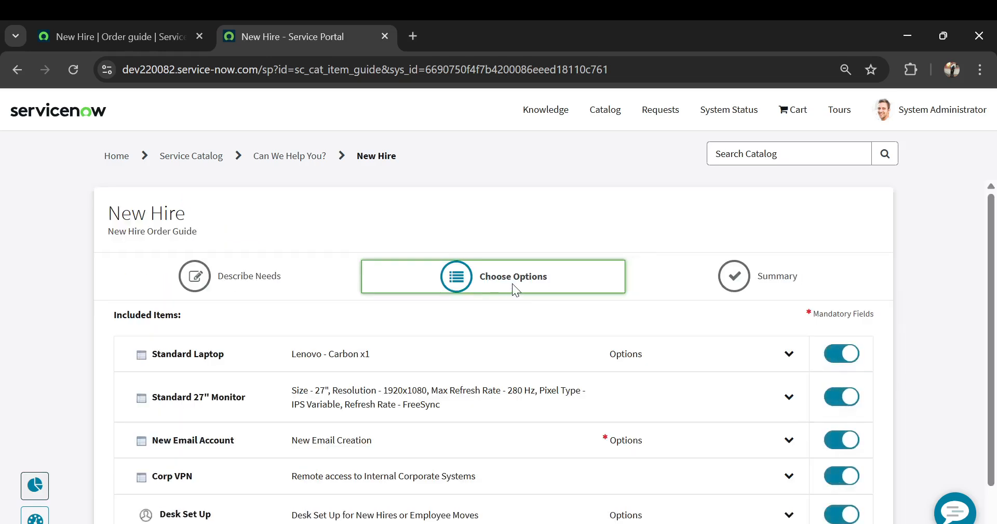
# Compare the included items on the portal's Choose Options page with the items in the order guide's Rule base
pyautogui.scroll(-1, 513, 283)
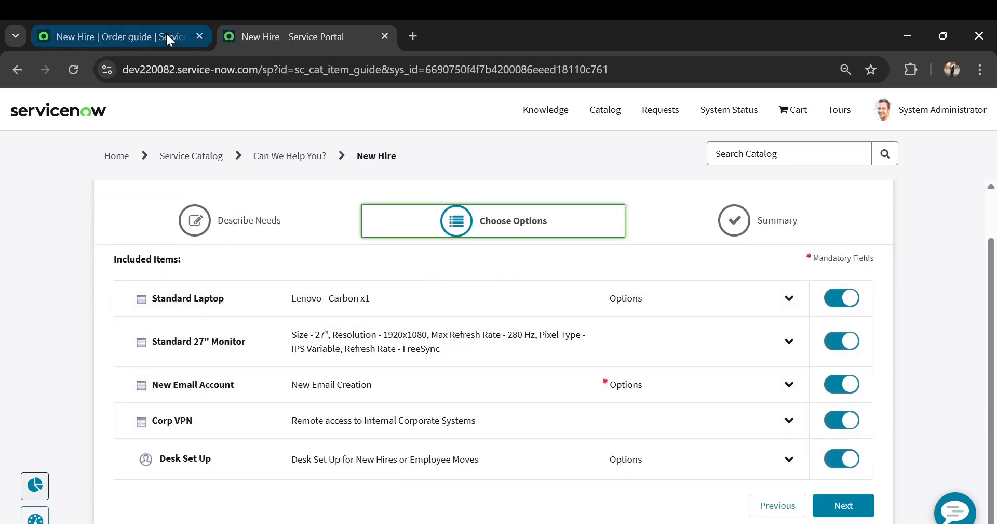
pyautogui.click(168, 37)
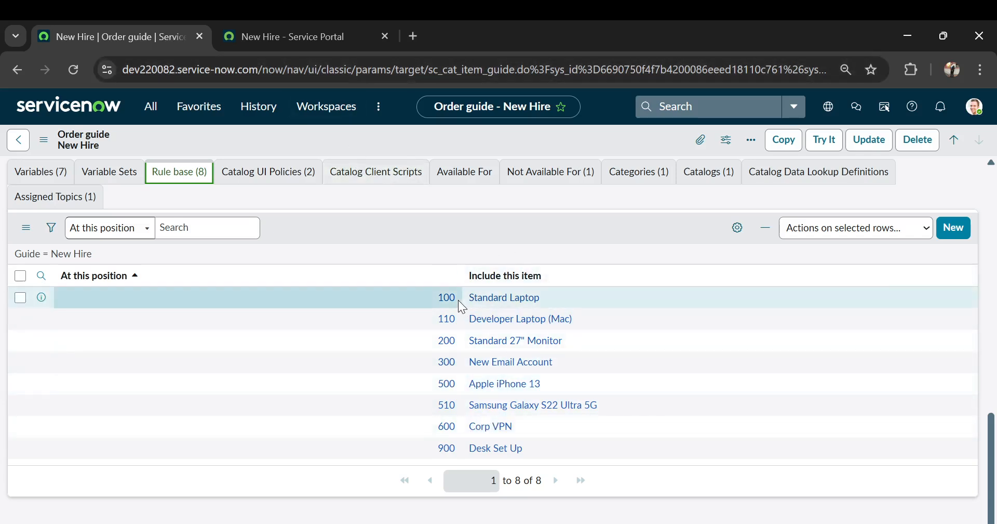
pyautogui.click(317, 42)
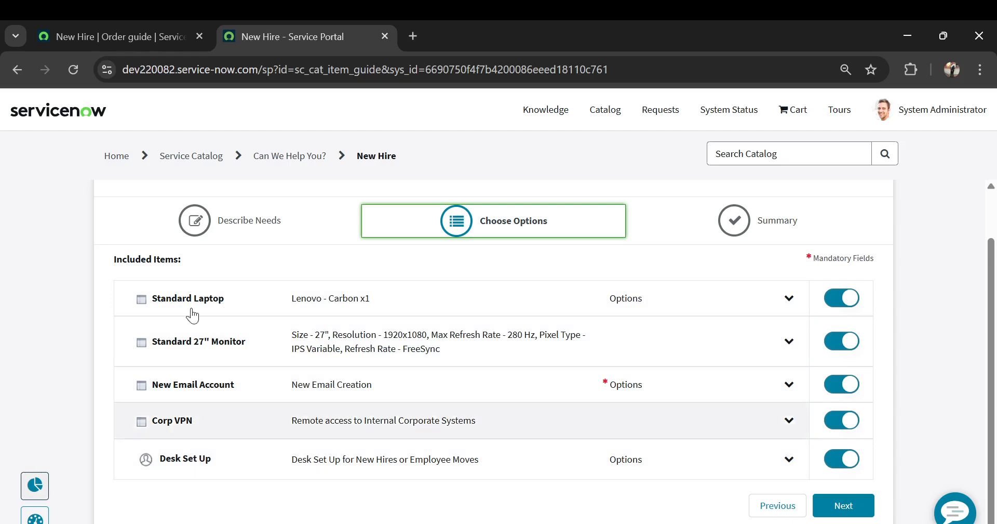
pyautogui.click(145, 41)
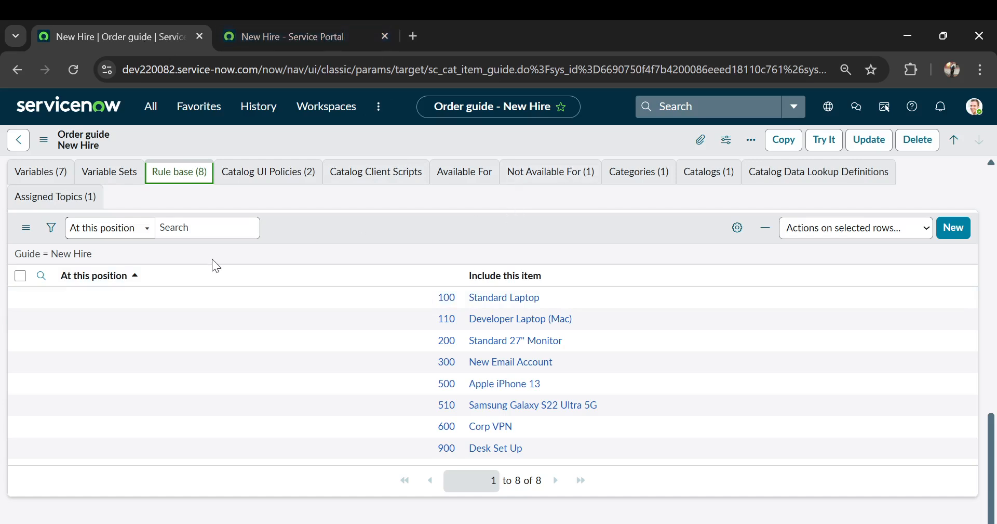
pyautogui.click(305, 36)
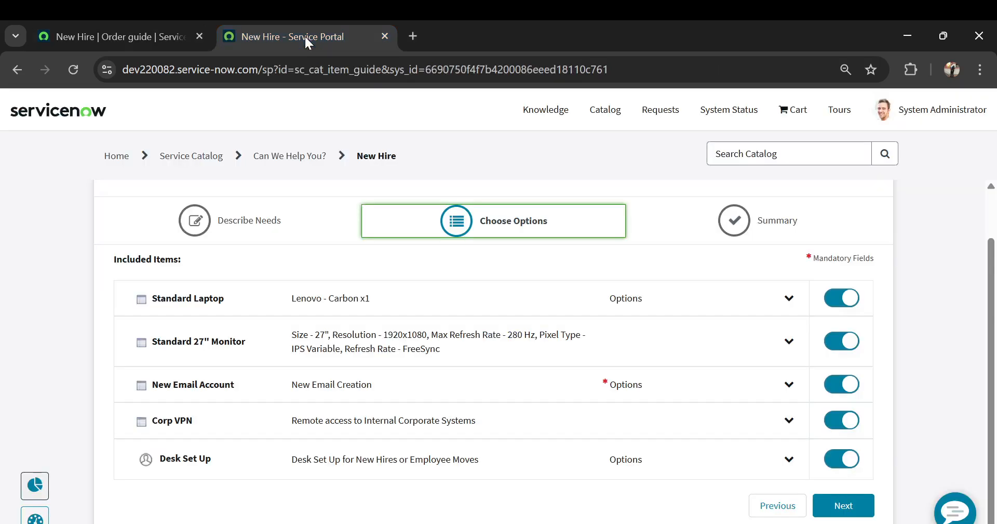
pyautogui.click(83, 35)
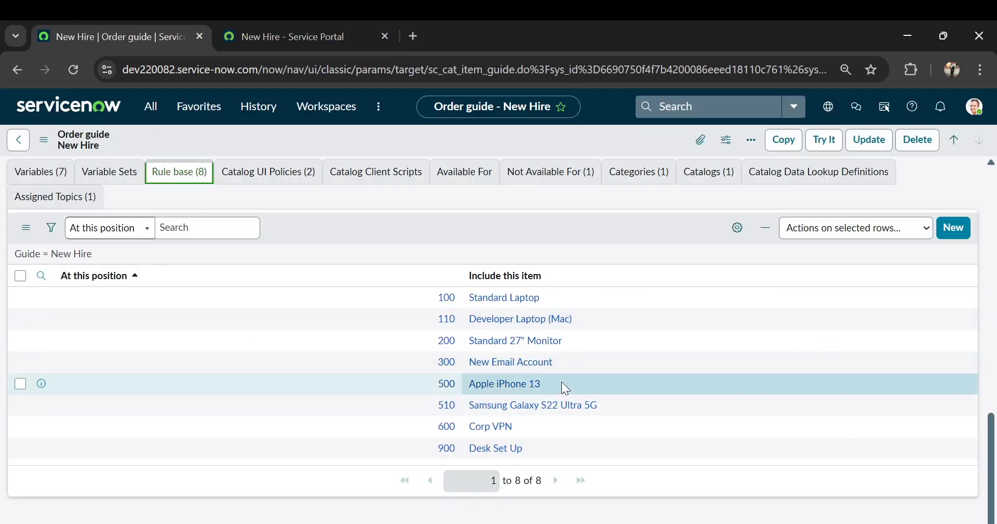
pyautogui.click(304, 36)
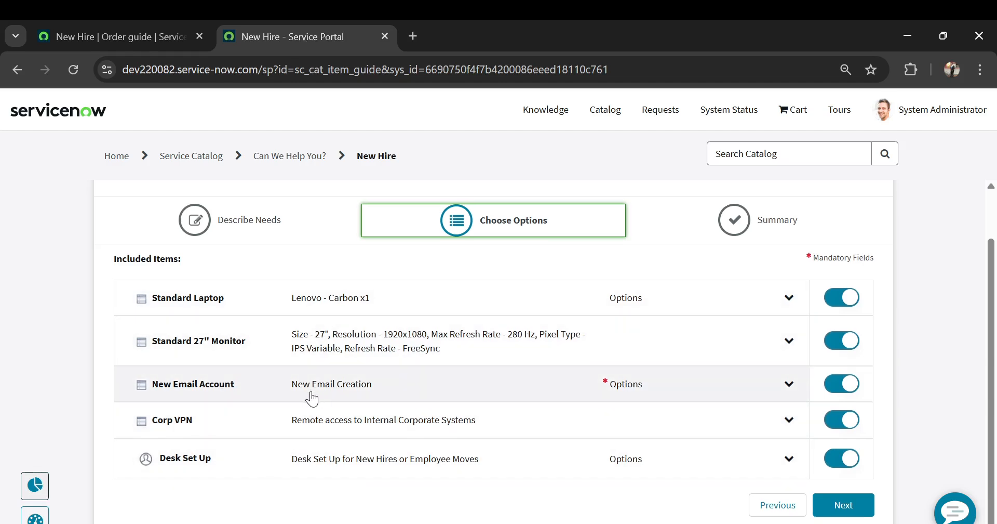
pyautogui.click(151, 36)
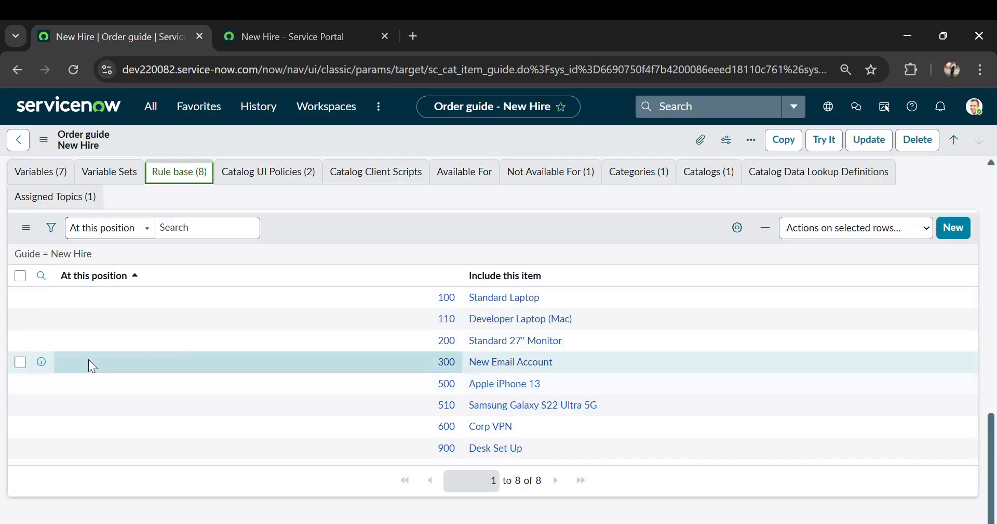
# Open the Apple iPhone 13 rule record in a new browser tab, review its condition, and return to the order guide's Rule base
pyautogui.click(41, 384)
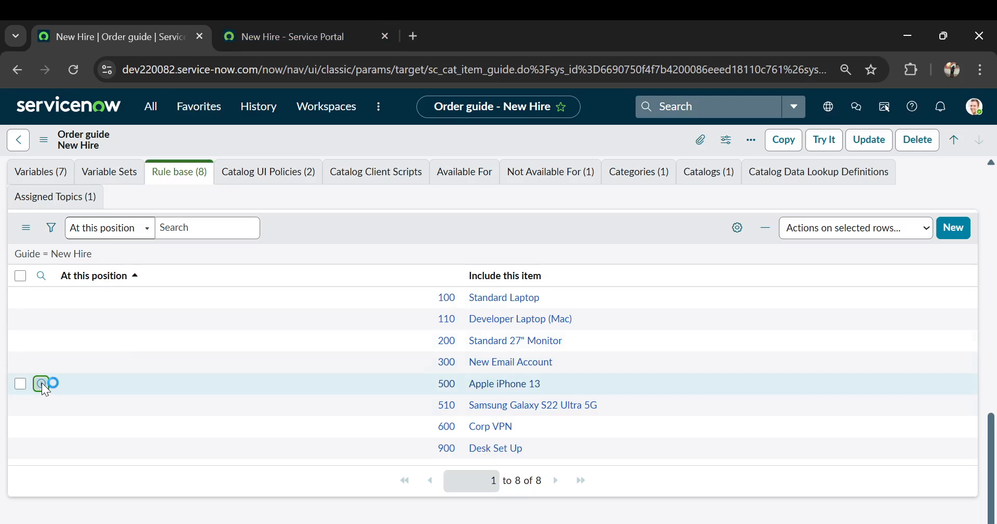
pyautogui.keyDown('ctrl'); pyautogui.click(398, 412); pyautogui.keyUp('ctrl')
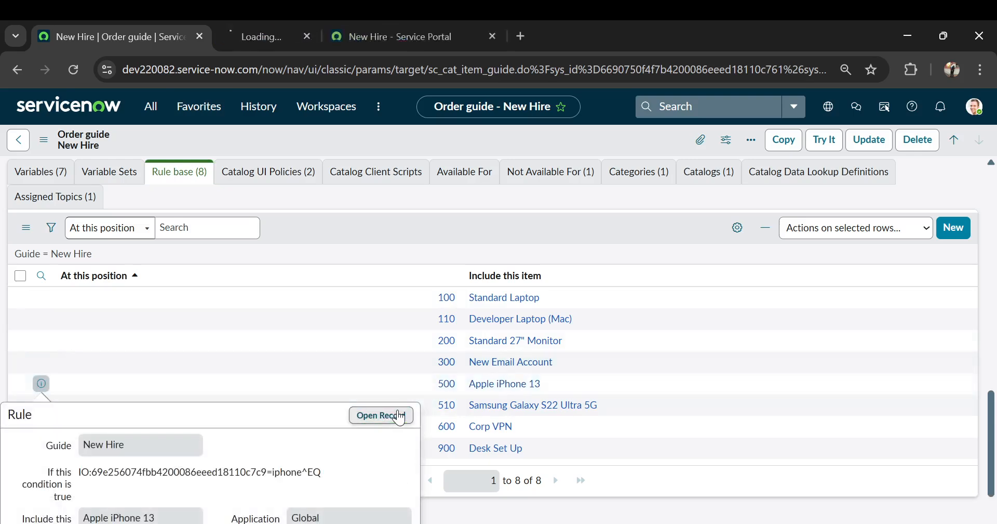
pyautogui.click(300, 35)
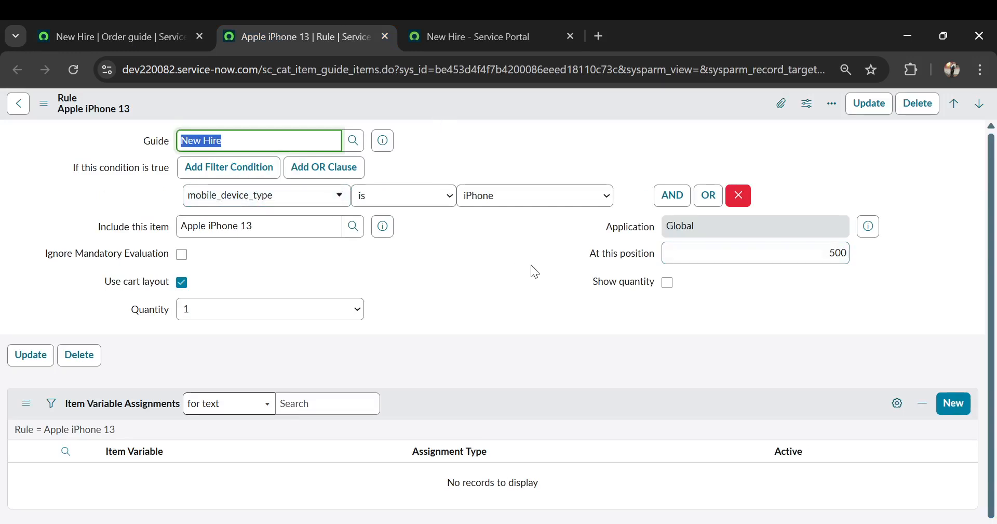
pyautogui.click(152, 38)
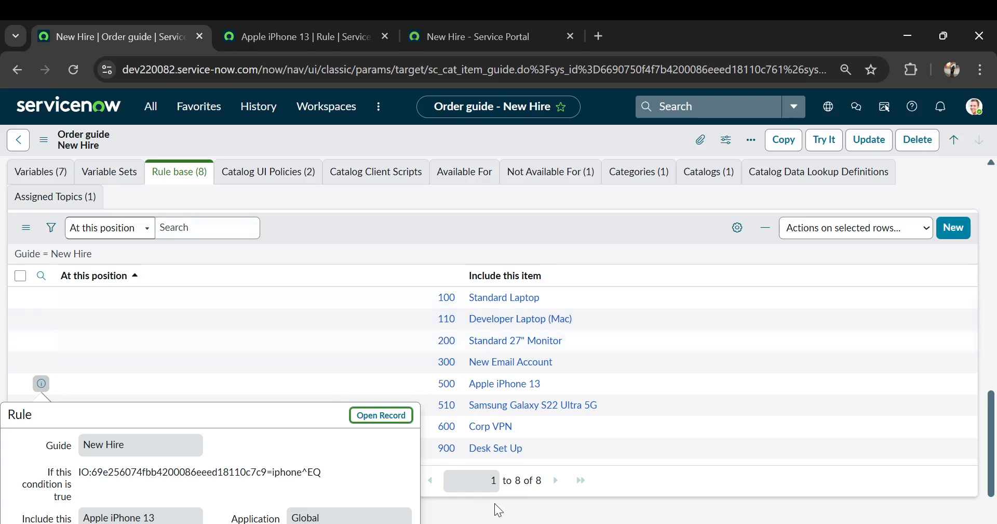
pyautogui.click(533, 513)
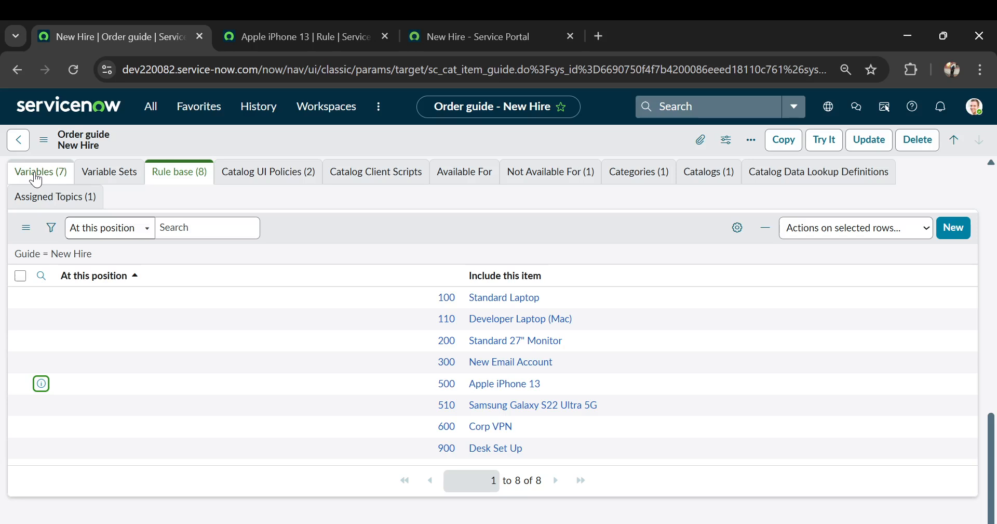
# Check the Apple iPhone 13 rule's condition and reopen the New Hire order guide from the portal's catalog search results
pyautogui.click(317, 34)
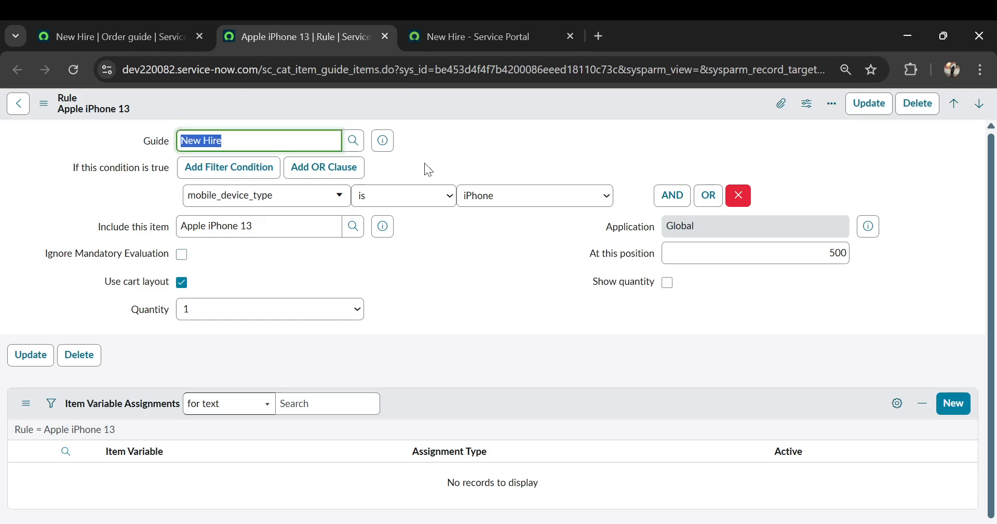
pyautogui.click(486, 34)
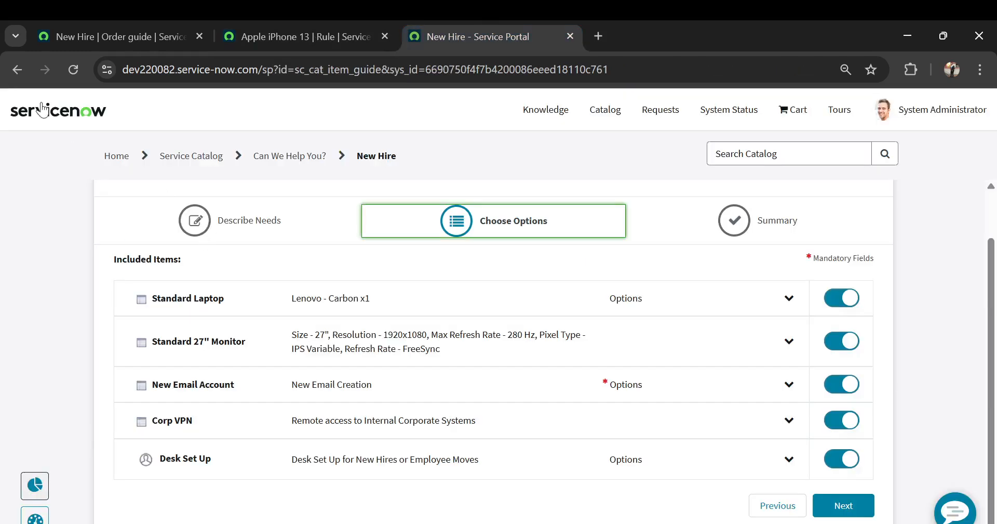
pyautogui.click(16, 70)
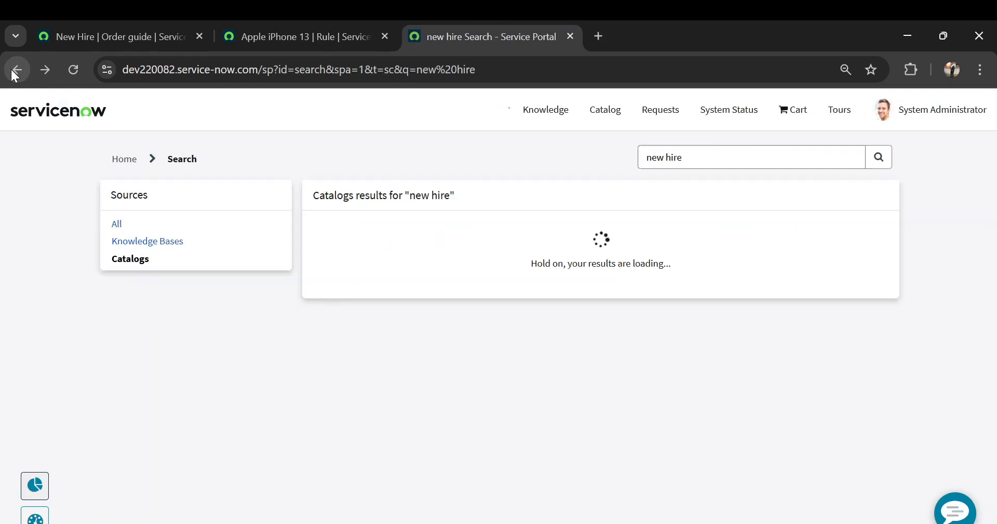
pyautogui.click(363, 243)
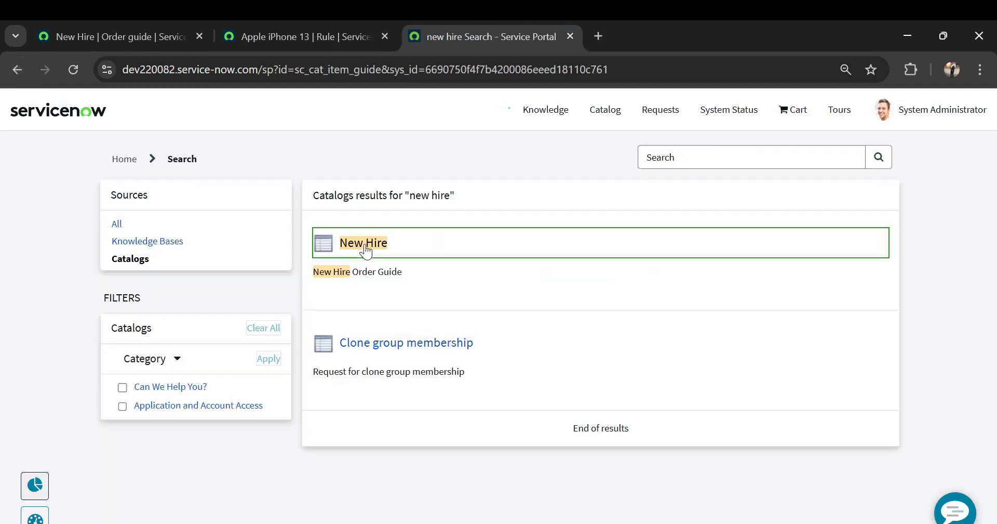
# On the portal's New Hire form, choose Finance as the group the person is joining and iPhone as the mobile device type
pyautogui.scroll(-5, 365, 244)
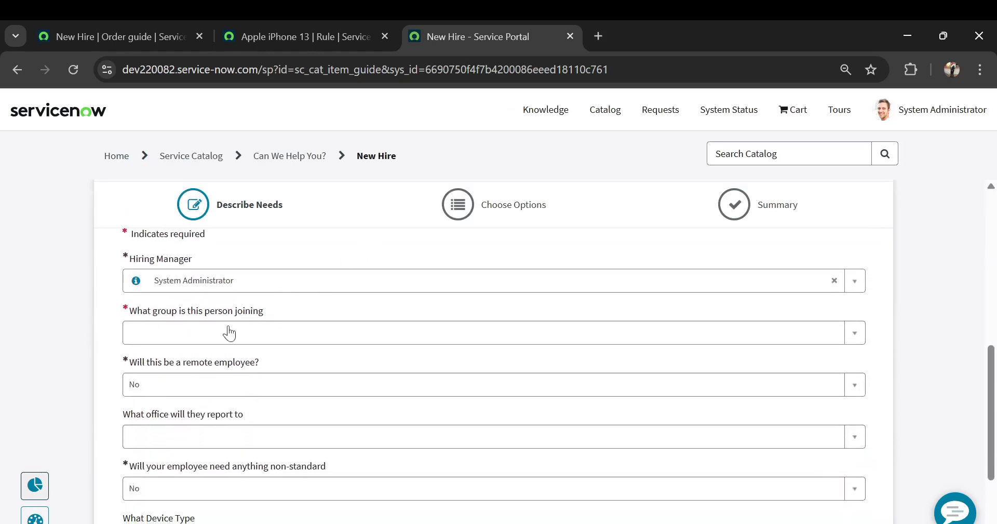
pyautogui.click(215, 338)
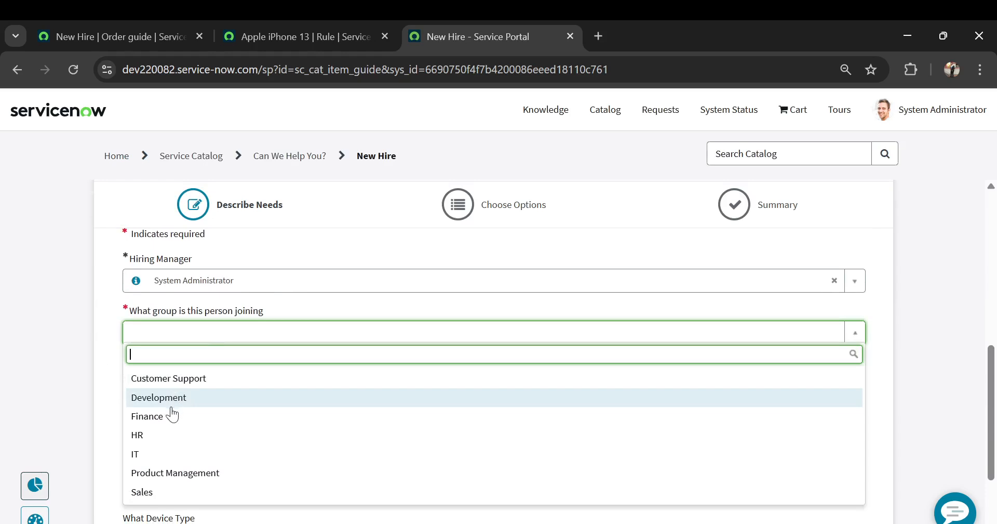
pyautogui.click(147, 416)
pyautogui.scroll(-2, 274, 383)
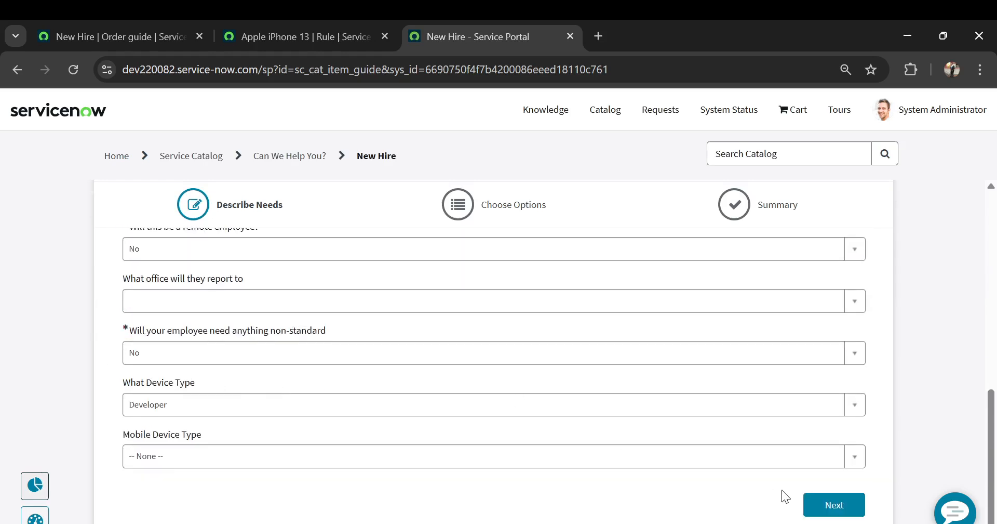
pyautogui.click(208, 454)
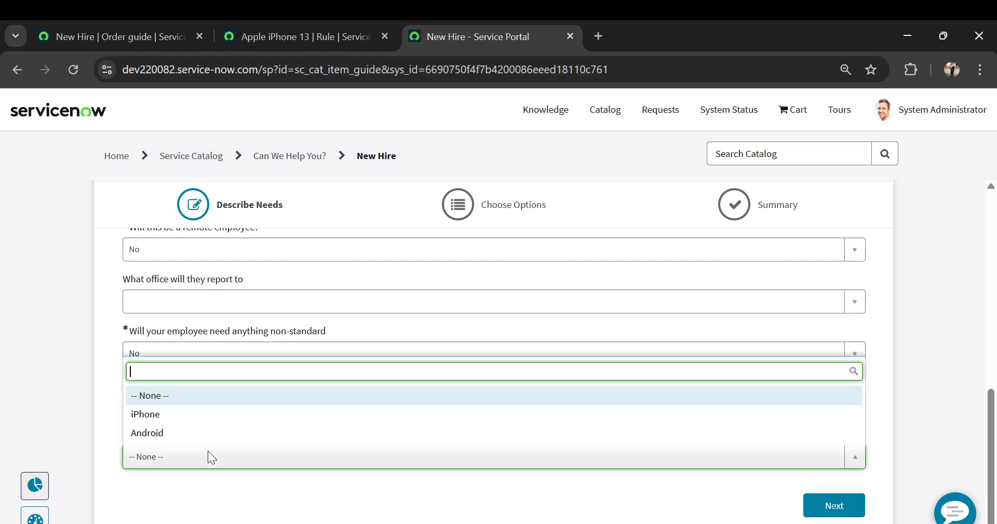
pyautogui.click(175, 422)
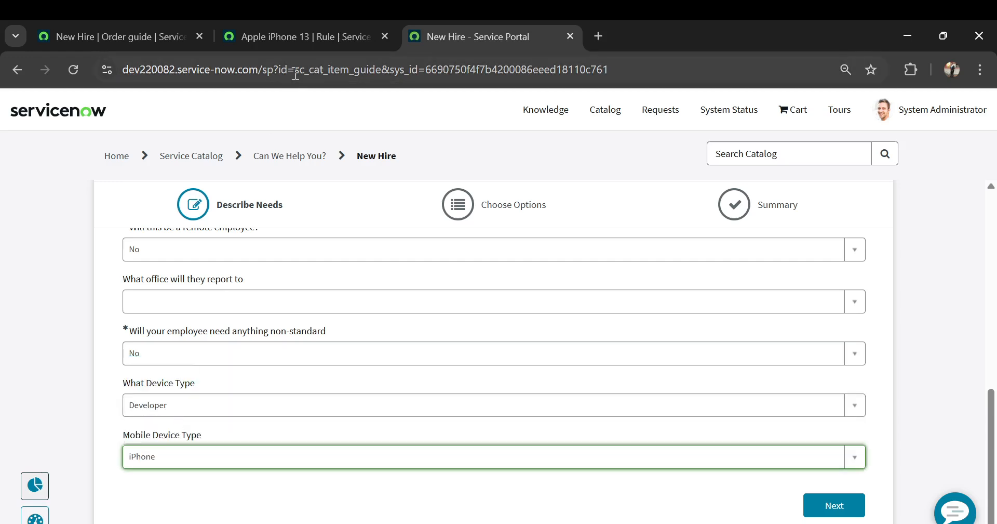
# Recheck the Apple iPhone 13 rule, continue the portal form to Choose Options and show the included items
pyautogui.click(307, 25)
pyautogui.click(461, 37)
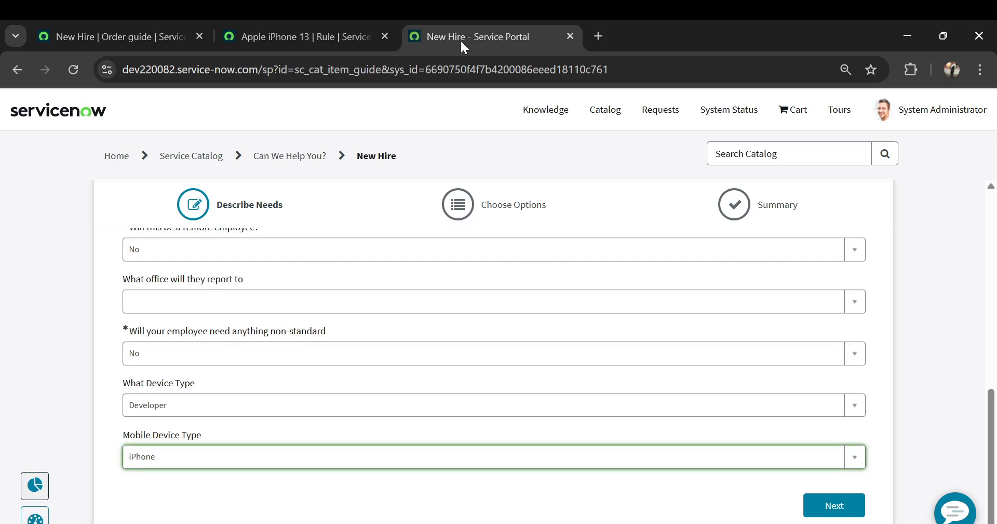
pyautogui.click(835, 506)
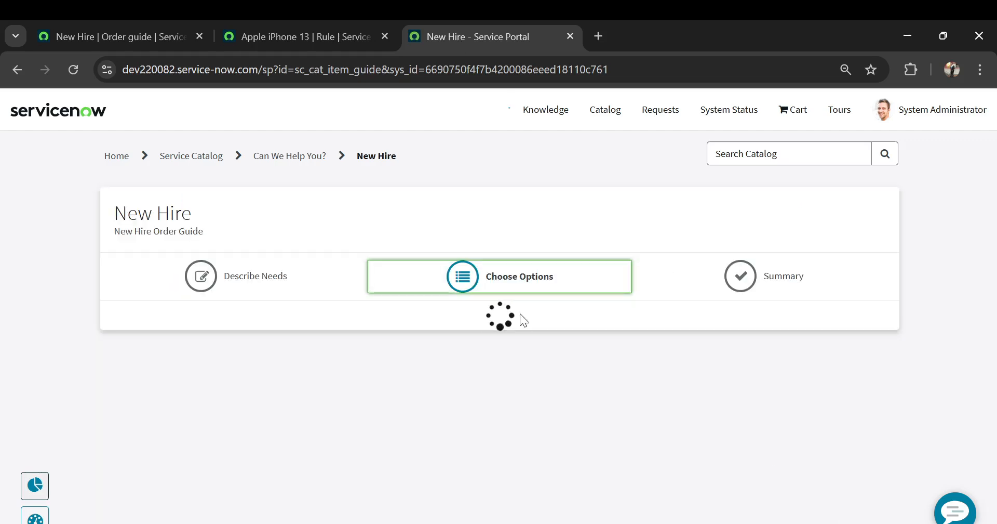
pyautogui.scroll(-2, 283, 385)
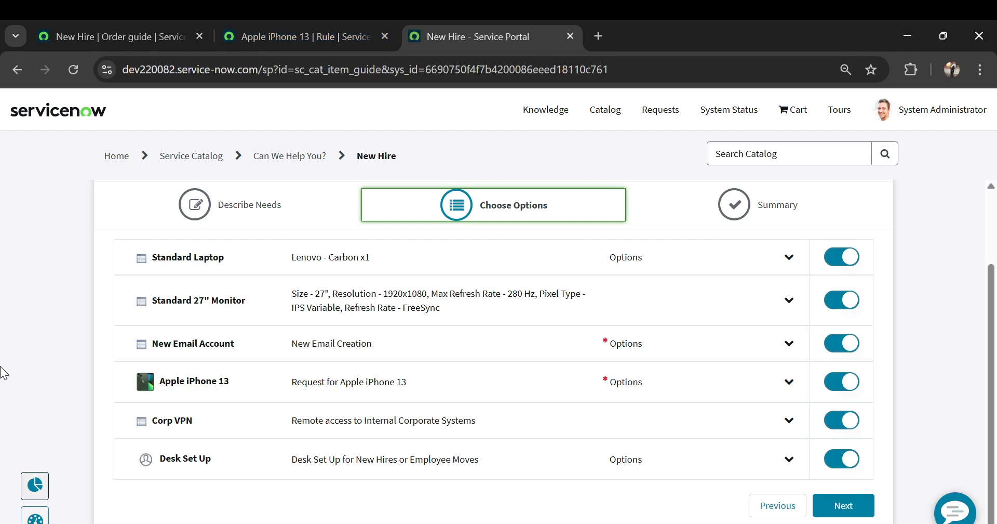
# Compare the Apple iPhone 13 rule's condition with the portal's included items and the order guide's Rule base
pyautogui.click(247, 33)
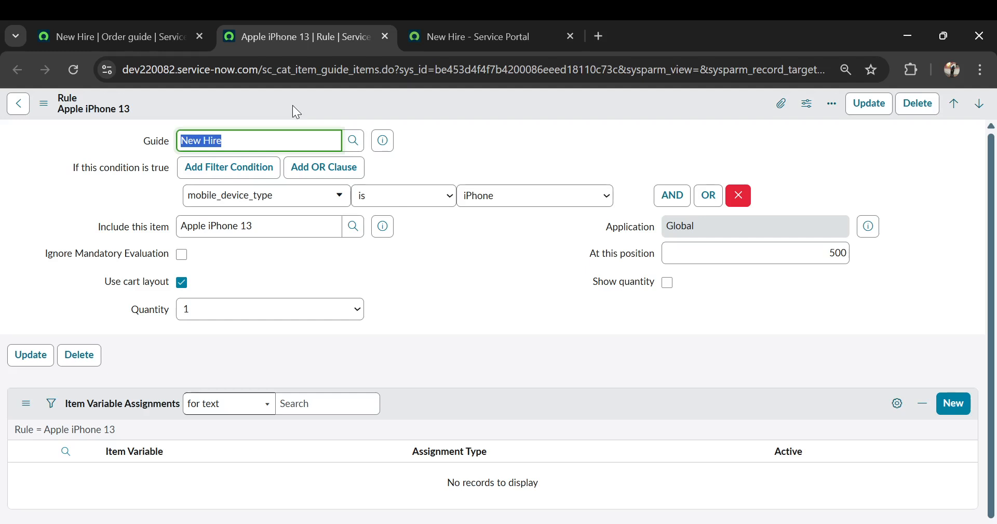
pyautogui.click(483, 37)
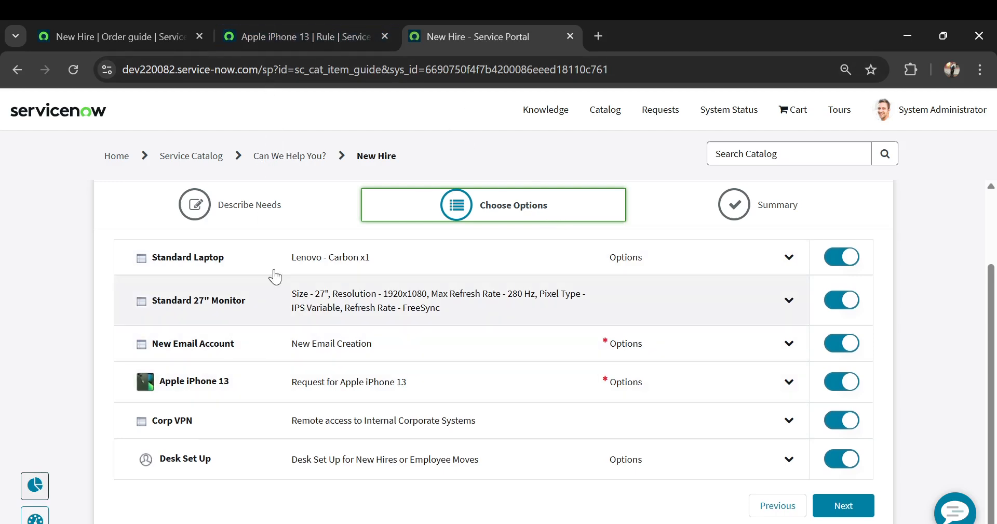
pyautogui.click(267, 37)
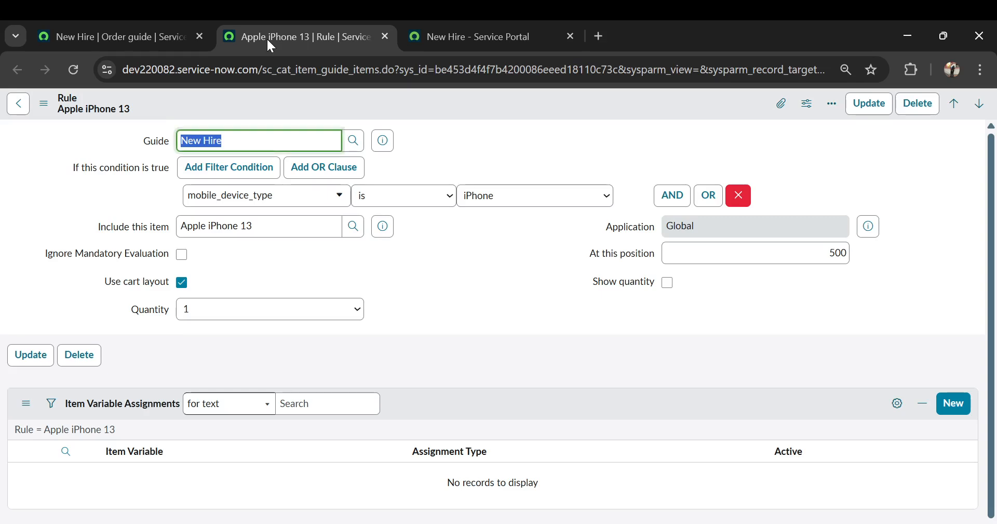
pyautogui.click(88, 35)
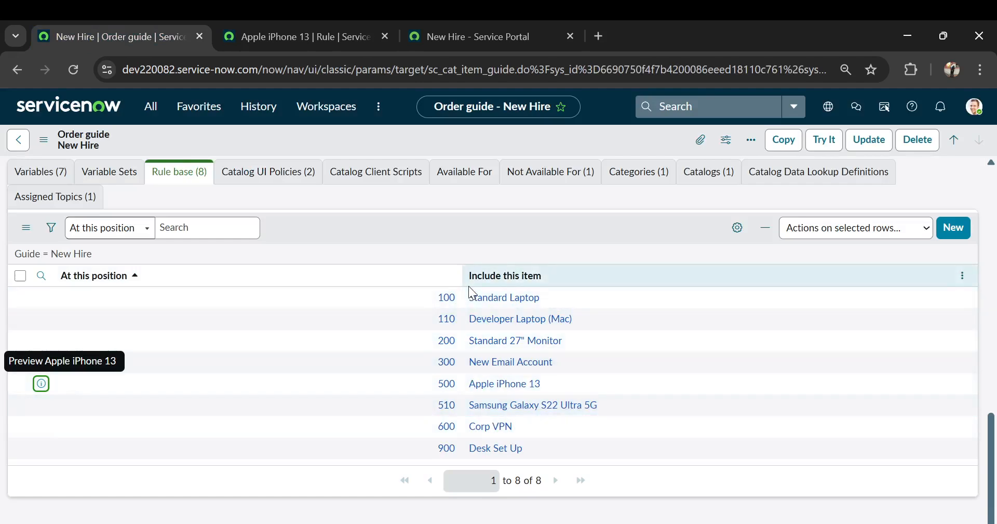
pyautogui.click(333, 38)
pyautogui.click(142, 40)
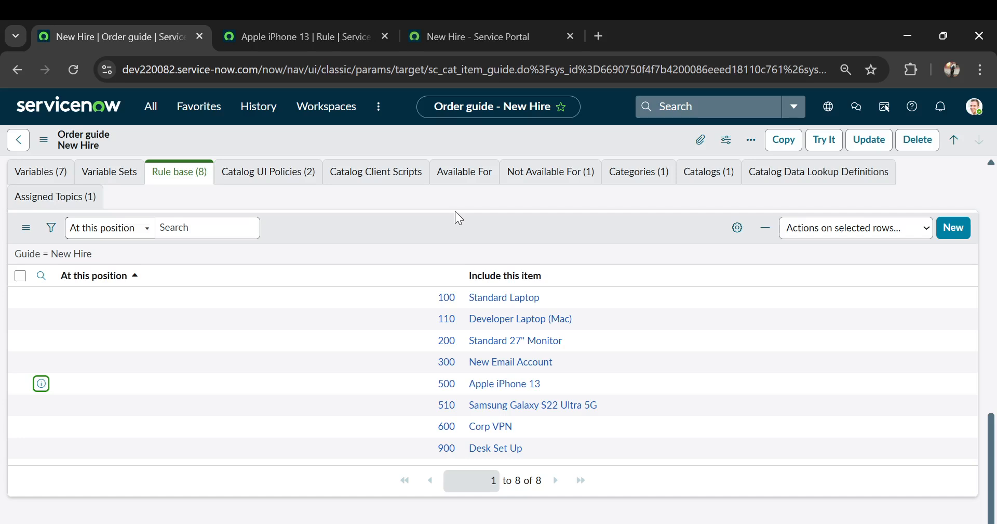
# Add a rule without conditions to the New Hire order guide that includes the Create Incident item
pyautogui.scroll(2, 455, 212)
pyautogui.click(951, 227)
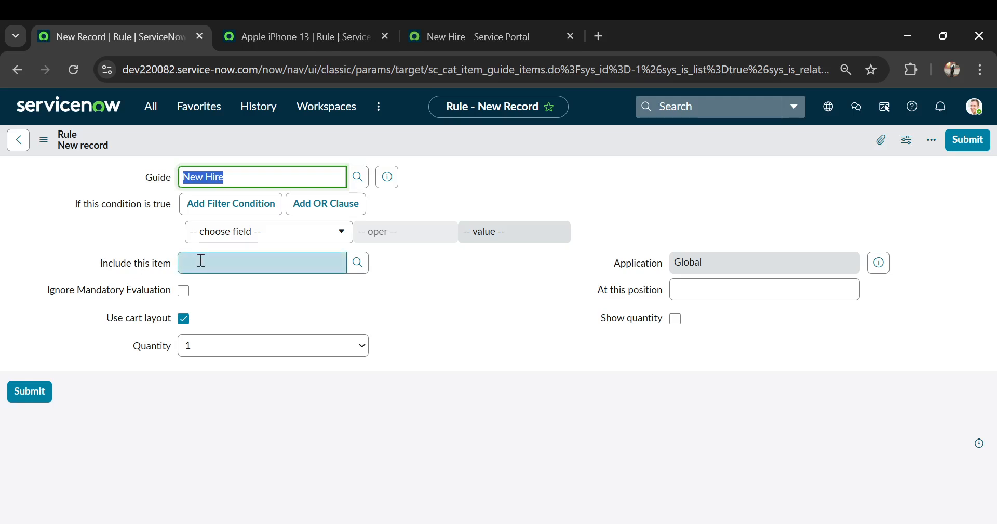
pyautogui.click(201, 260)
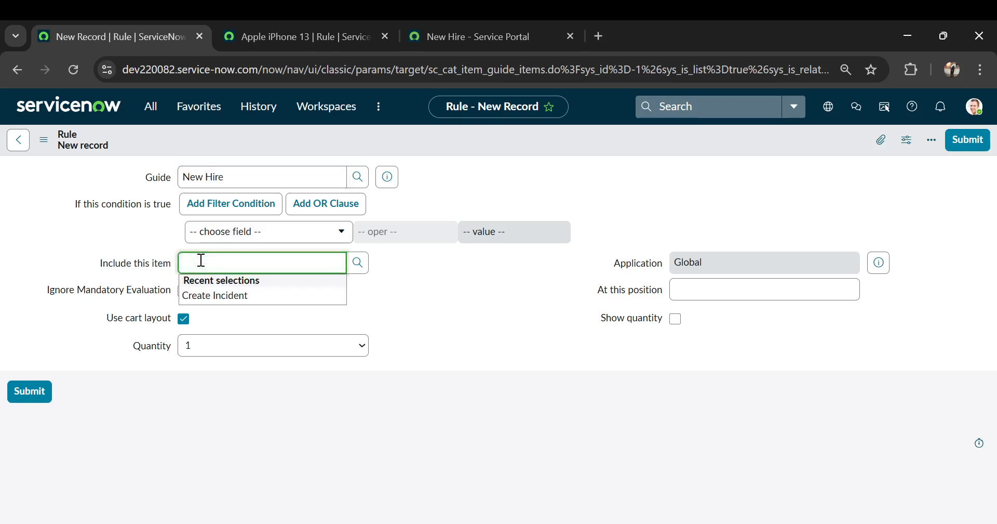
pyautogui.write('create inc')
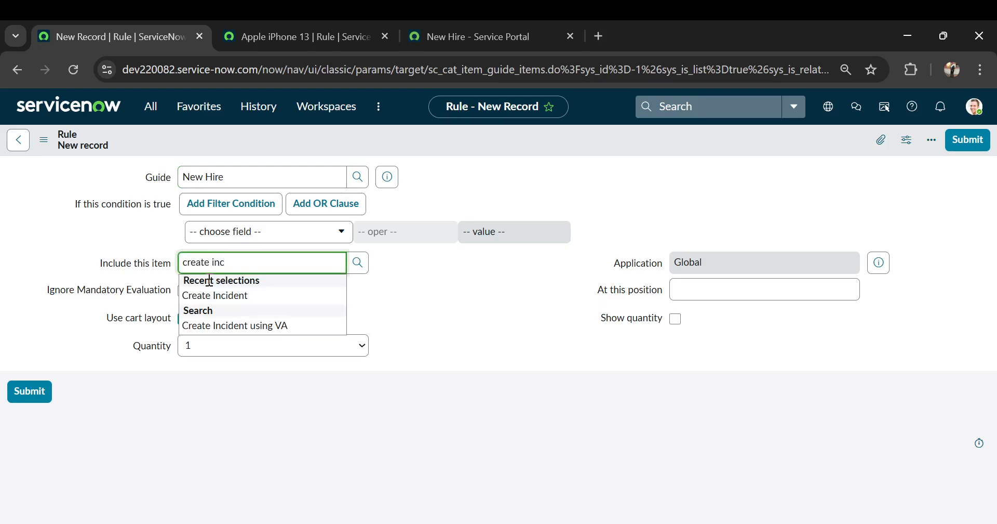
pyautogui.click(222, 297)
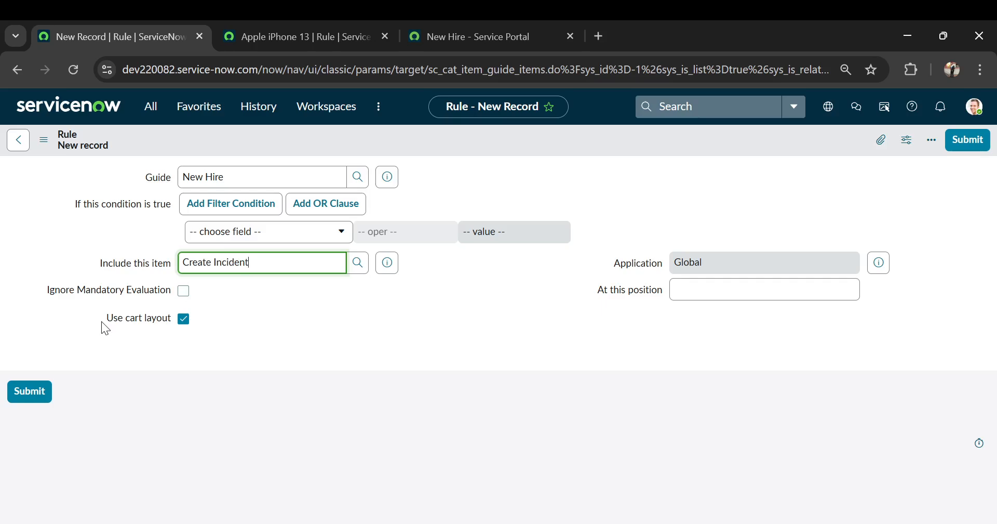
pyautogui.click(34, 394)
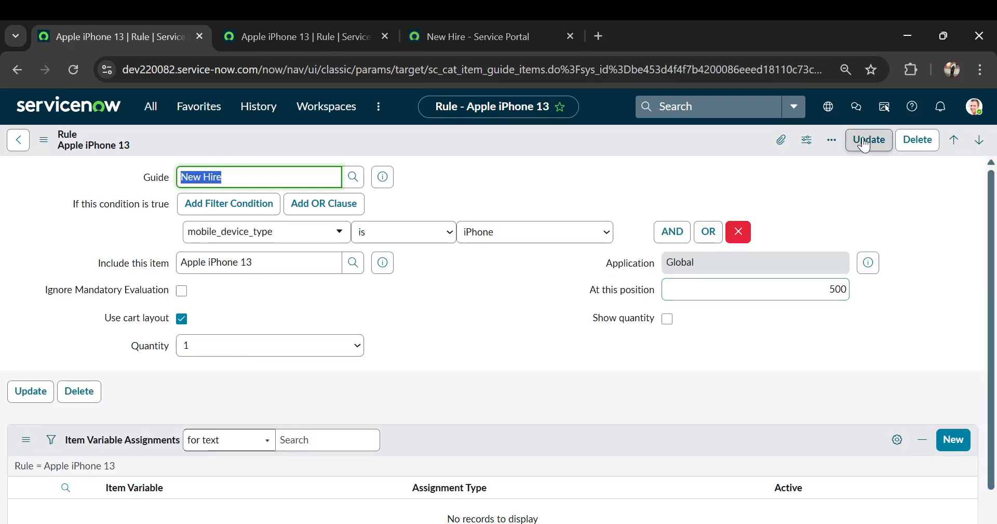
# Return to the New Hire order guide, set the Create Incident rule's position to 50 and save the guide
pyautogui.click(866, 142)
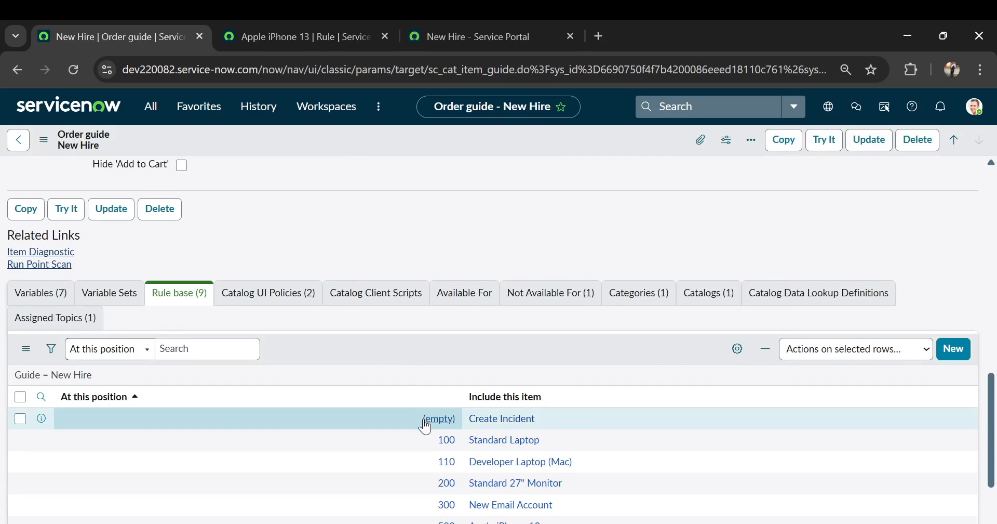
pyautogui.click(419, 418)
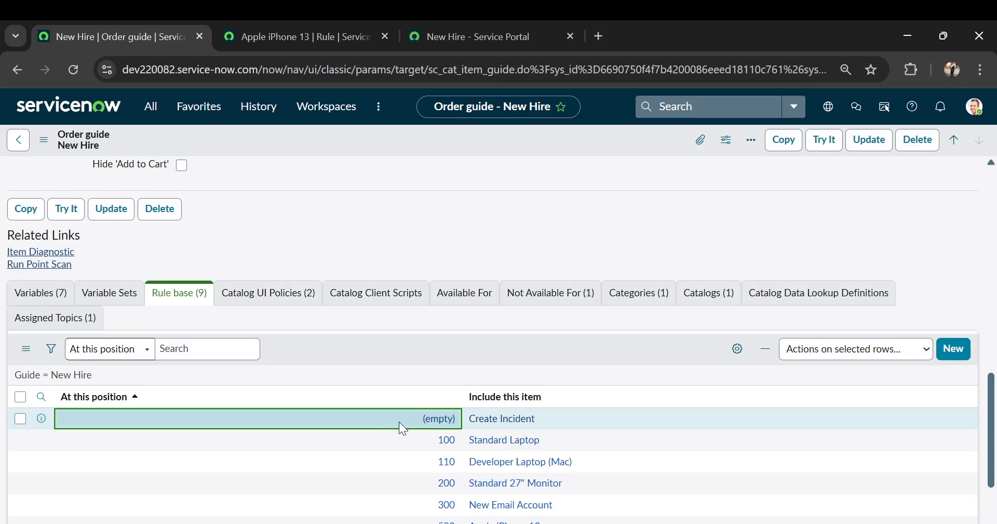
pyautogui.doubleClick(403, 429)
pyautogui.write('50')
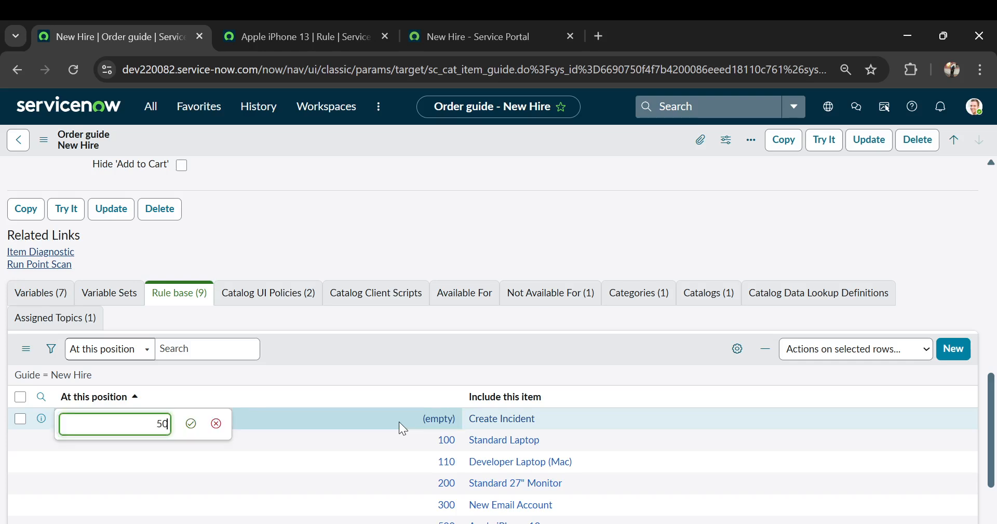
pyautogui.click(191, 424)
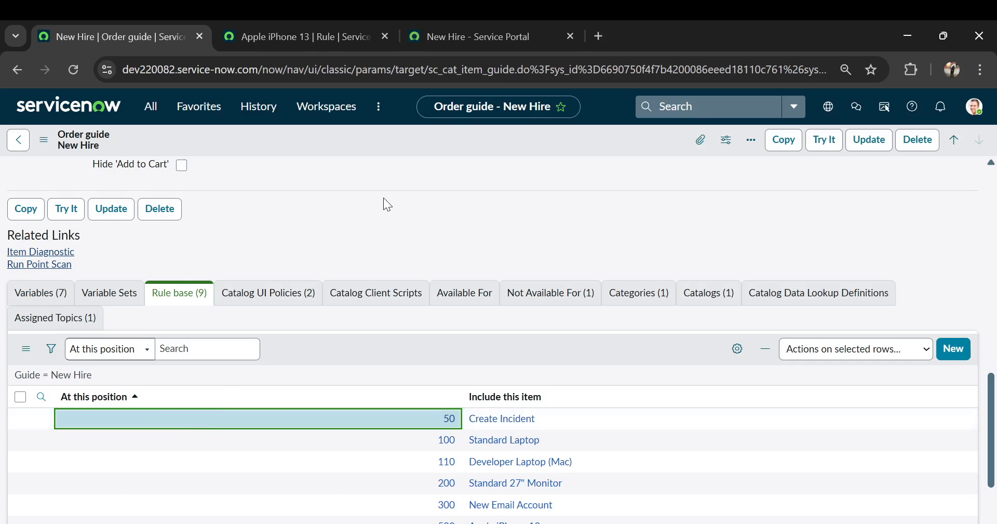
pyautogui.click(44, 139)
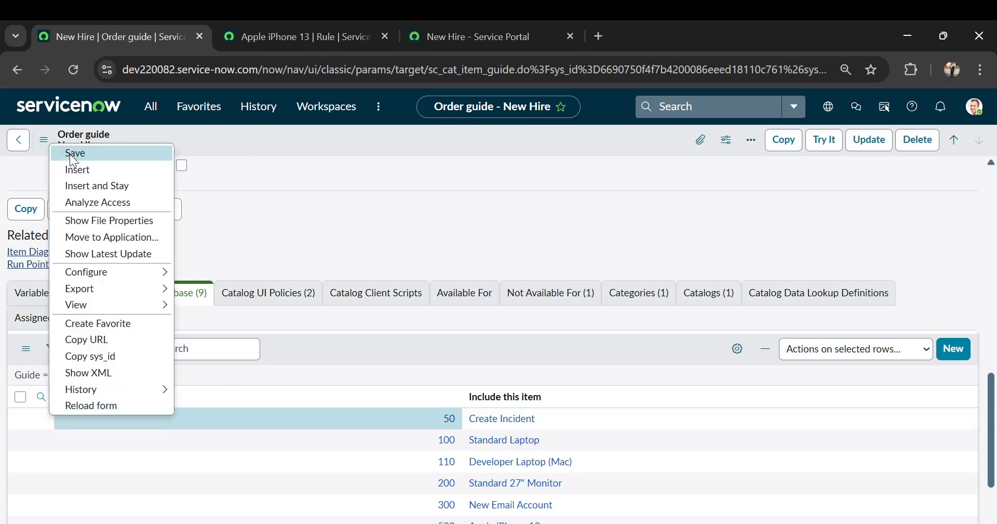
pyautogui.click(70, 153)
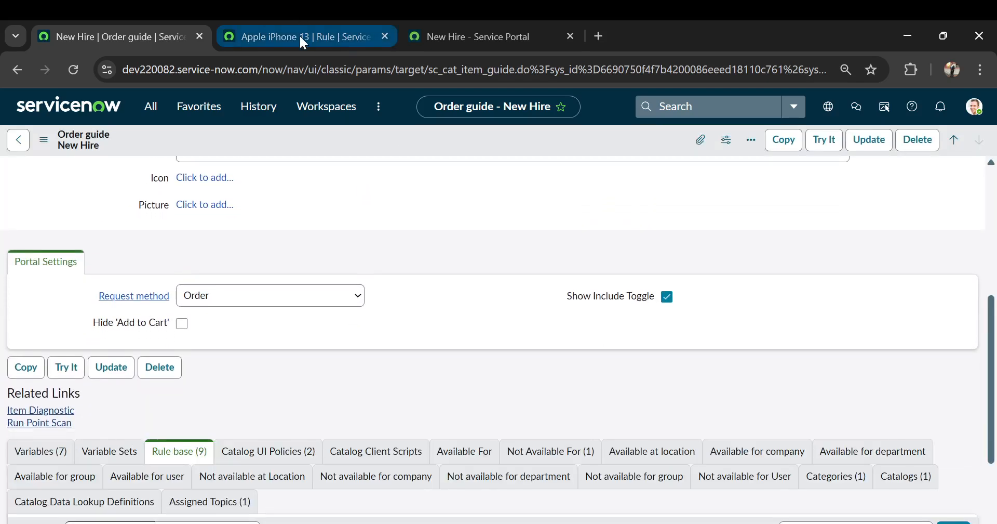
# Switch to the Service Portal and reload the New Hire order guide page
pyautogui.click(303, 42)
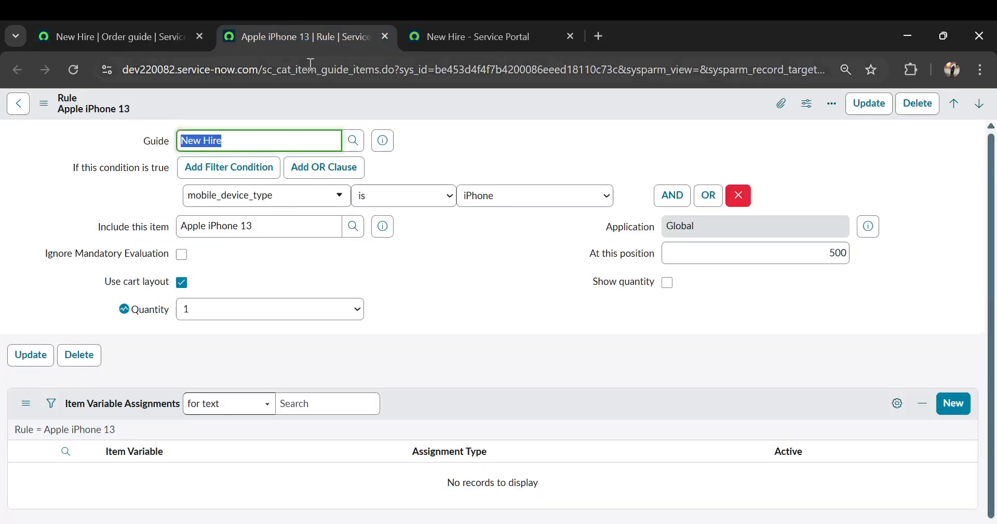
pyautogui.click(489, 42)
pyautogui.click(445, 75)
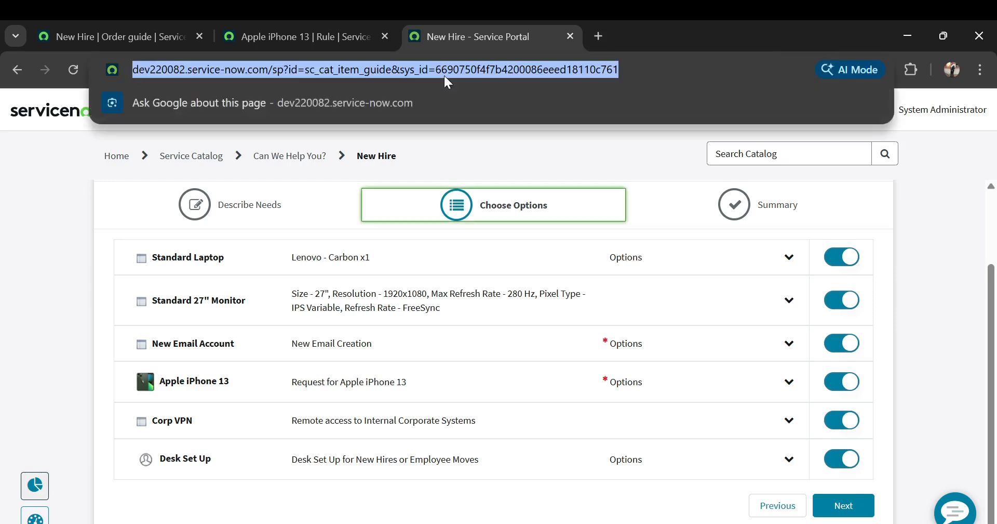
pyautogui.press('Return')
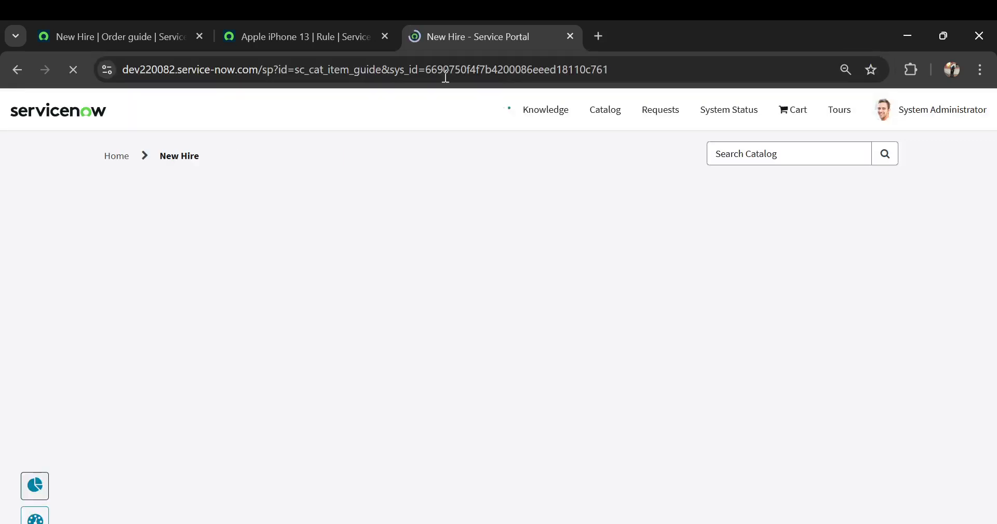
# Choose Finance as the group the person is joining on the reloaded New Hire form and review the remaining questions
pyautogui.scroll(-6, 159, 299)
pyautogui.scroll(-3, 159, 299)
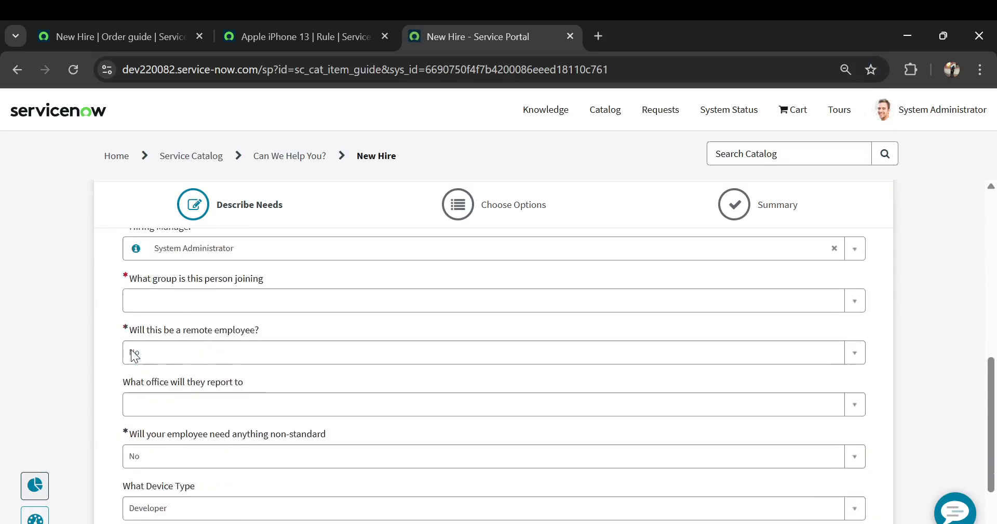
pyautogui.click(224, 275)
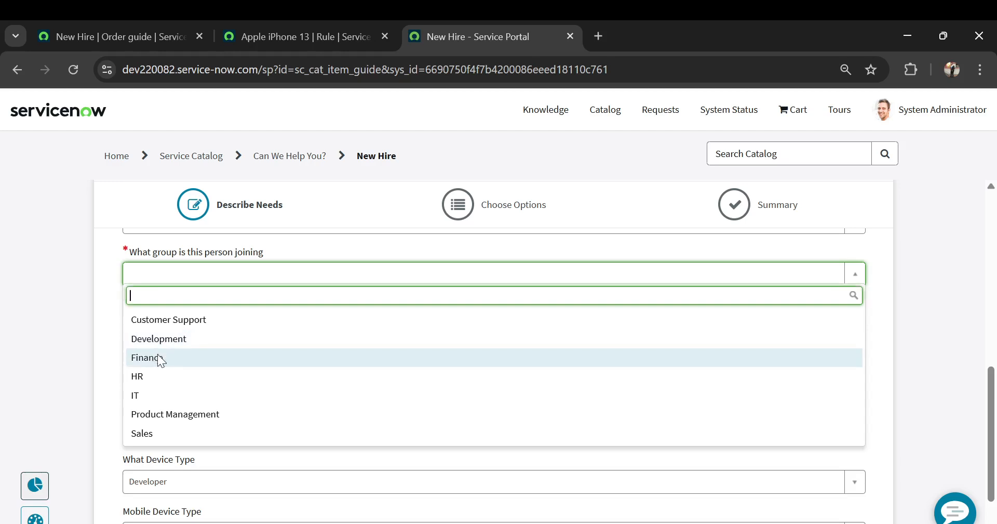
pyautogui.click(159, 358)
pyautogui.scroll(-2, 91, 366)
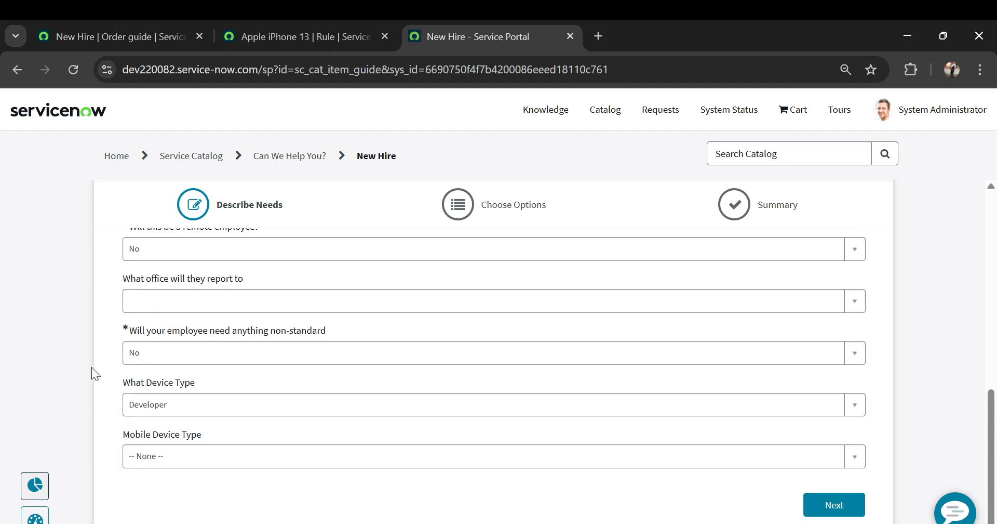
pyautogui.scroll(3, 91, 367)
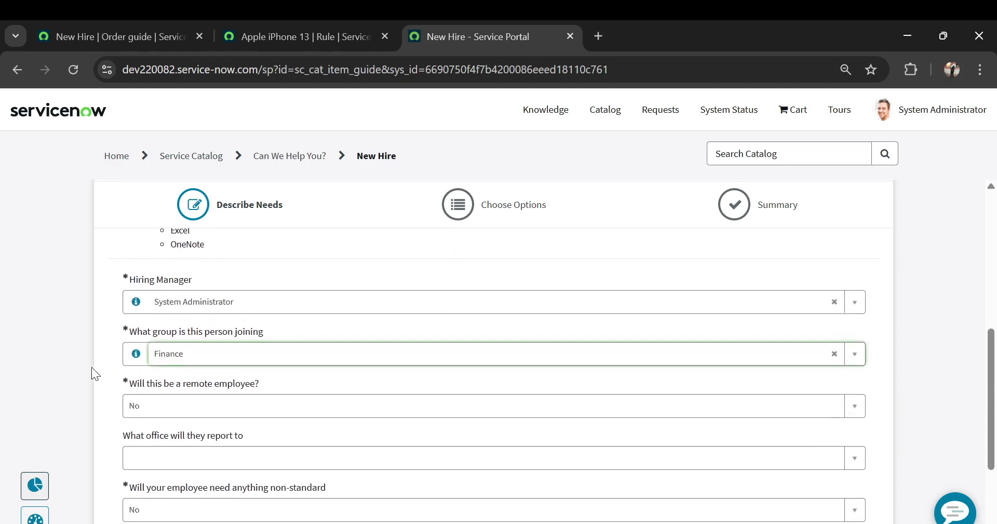
# Compare the questions on the portal's New Hire form with the variables listed in the New Hire order guide record
pyautogui.scroll(-2, 345, 280)
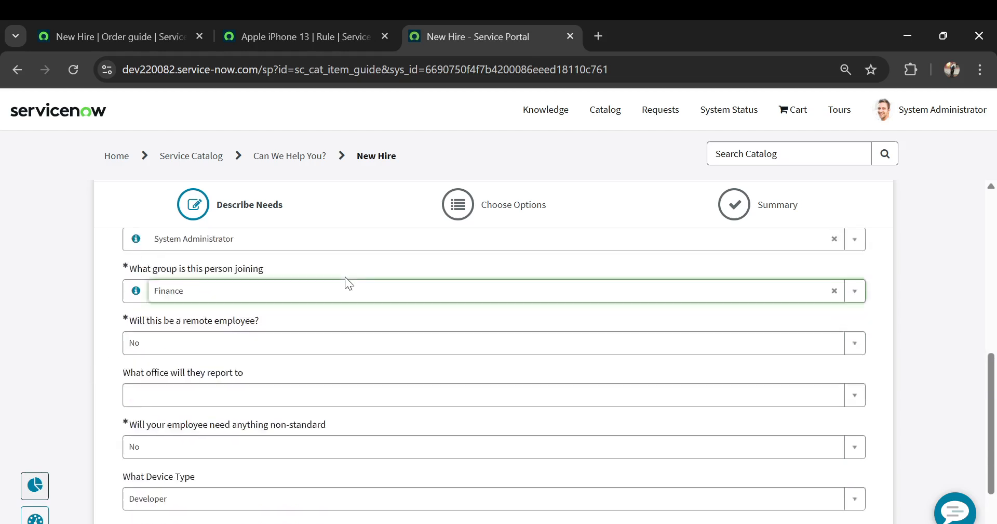
pyautogui.scroll(2, 261, 283)
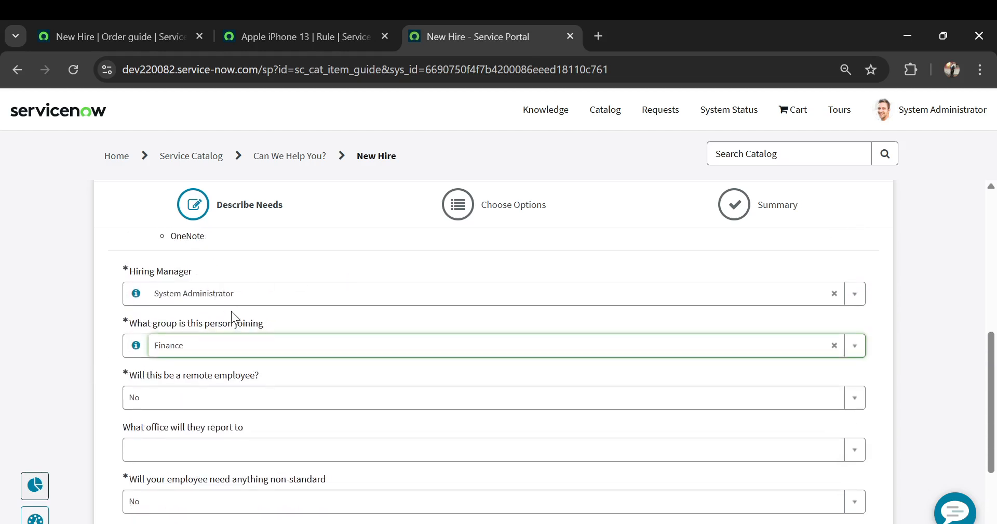
pyautogui.click(146, 32)
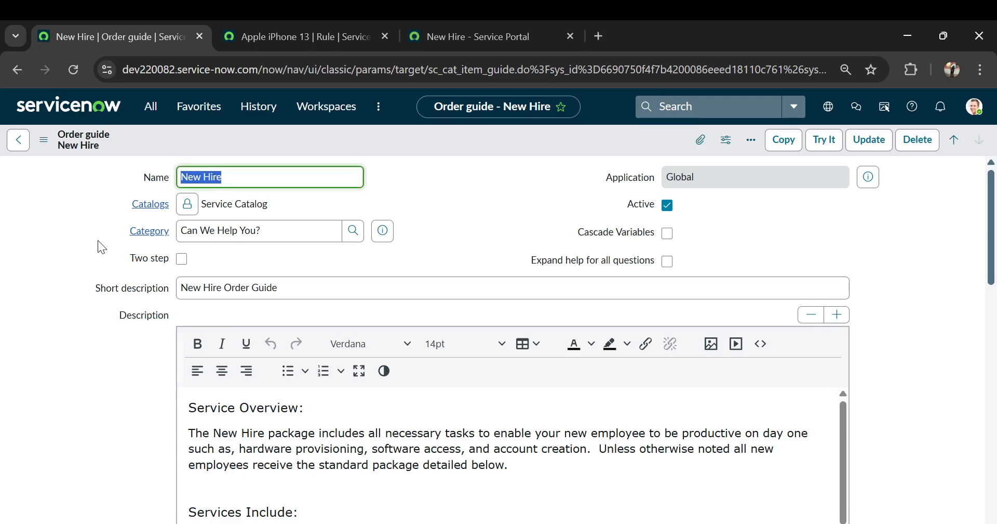
pyautogui.scroll(-15, 98, 240)
pyautogui.click(24, 234)
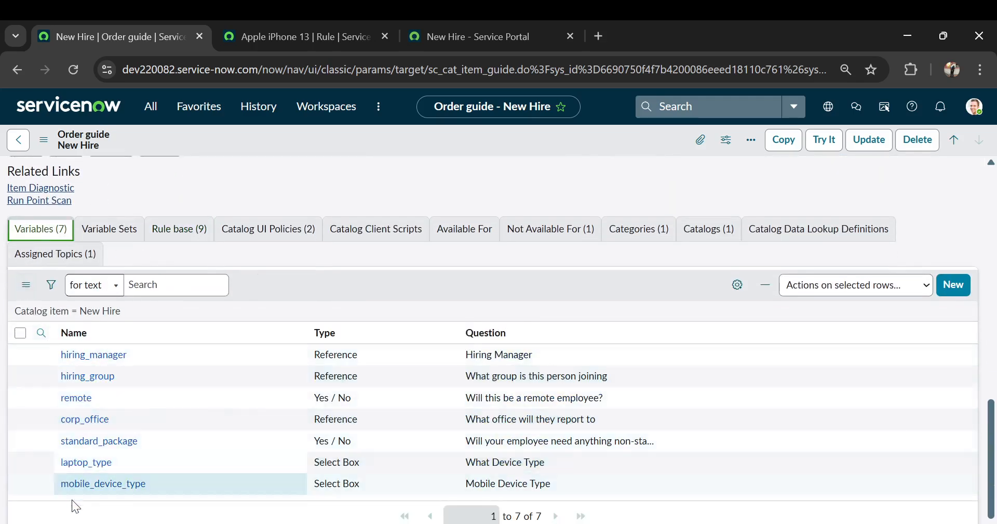
pyautogui.click(289, 36)
pyautogui.click(457, 38)
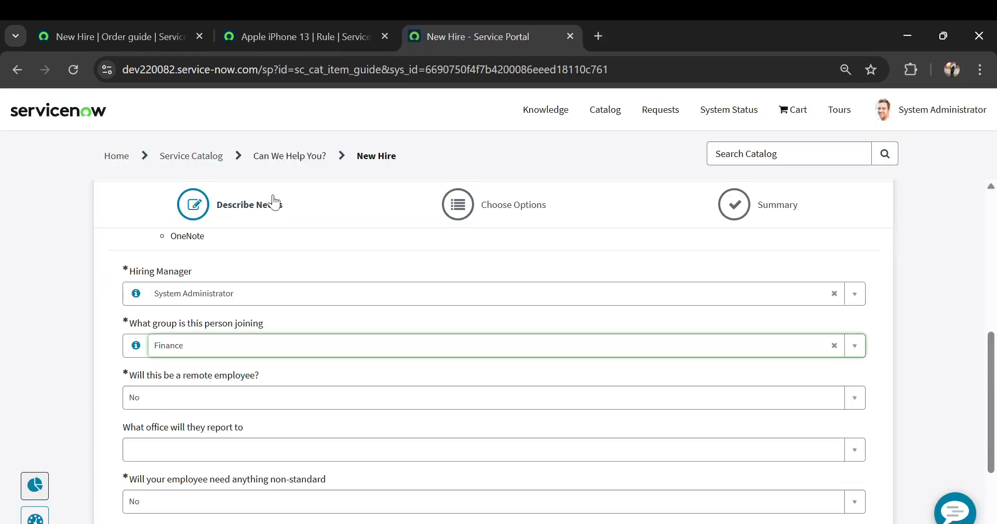
# Proceed to the Choose Options stage of the New Hire guide and expand the Create Incident item to review its questions
pyautogui.scroll(-3, 198, 353)
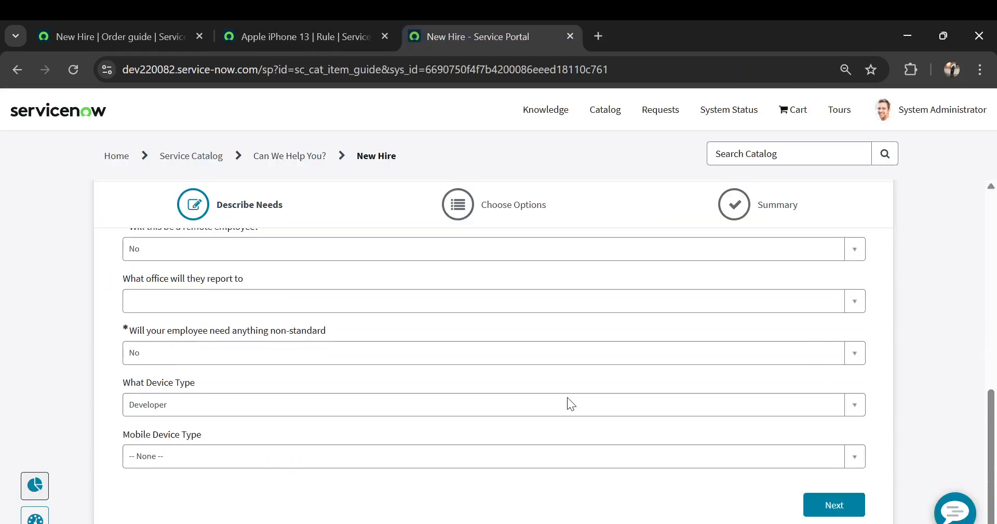
pyautogui.click(826, 506)
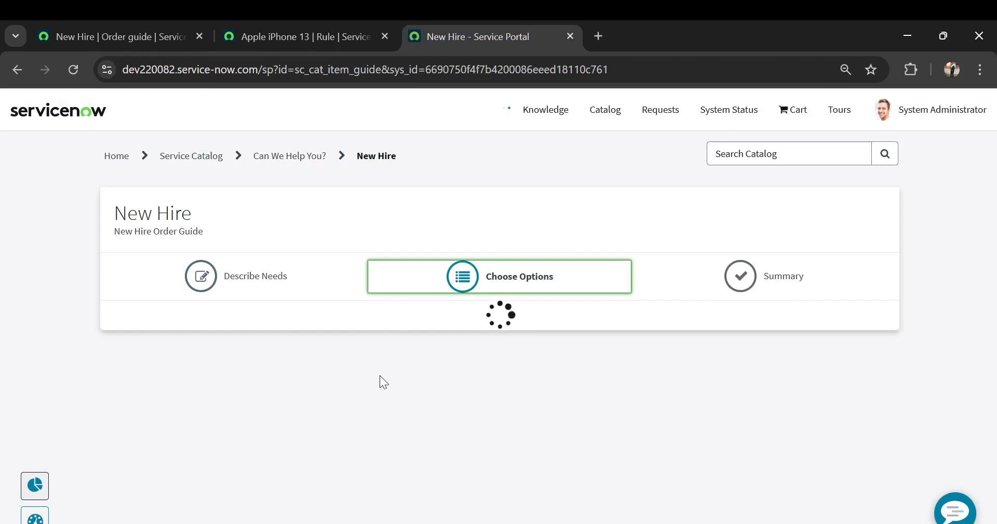
pyautogui.scroll(-2, 332, 382)
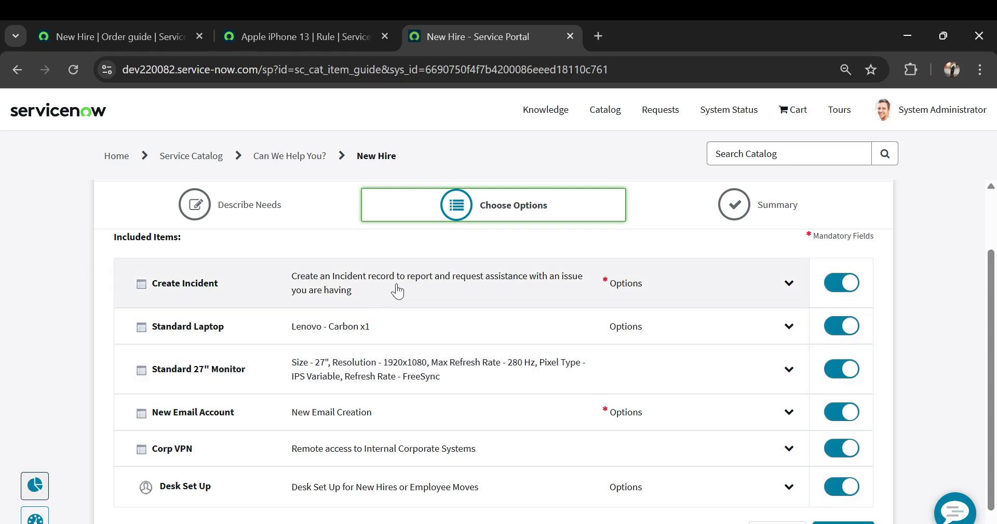
pyautogui.click(398, 291)
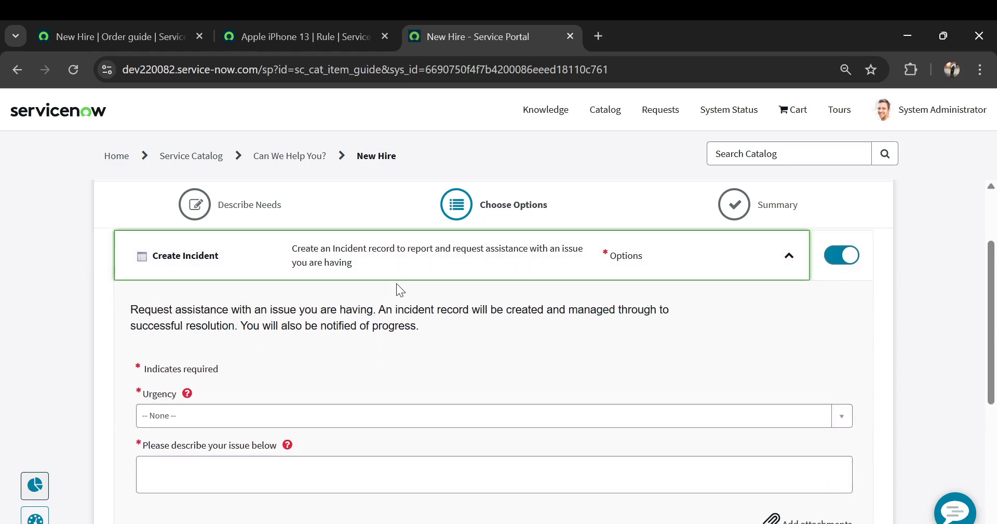
pyautogui.scroll(-2, 354, 369)
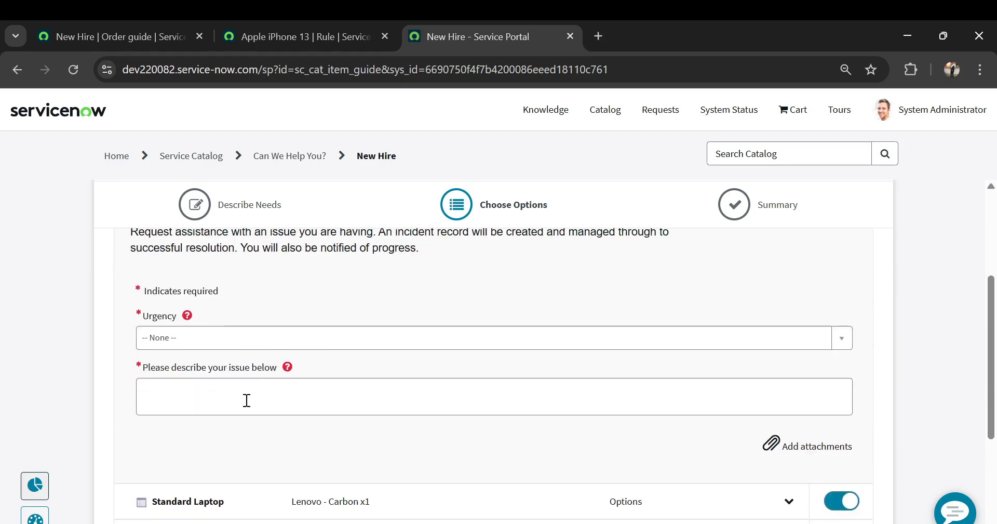
pyautogui.scroll(-4, 376, 307)
# Expand the Standard Laptop and Standard 27" Monitor items to review their details and questions
pyautogui.click(291, 307)
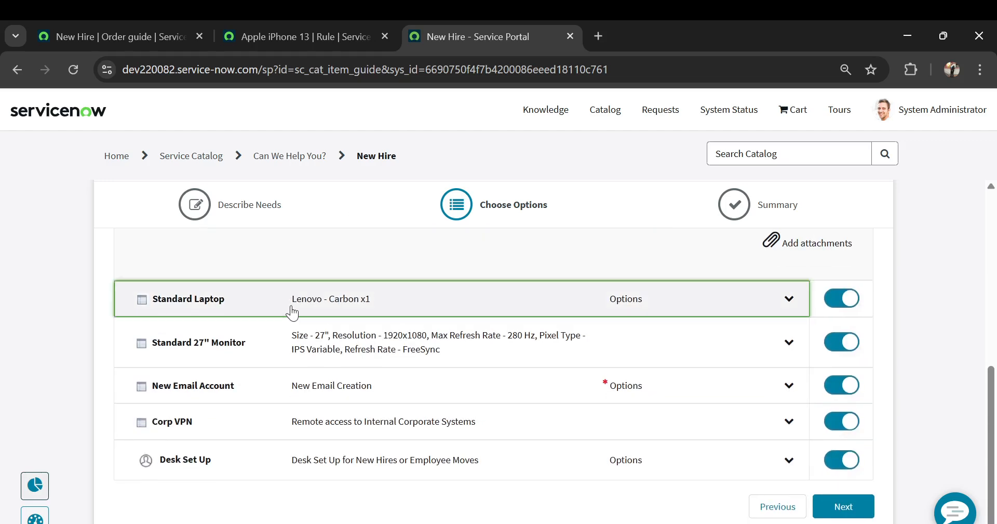
pyautogui.scroll(3, 257, 372)
pyautogui.scroll(-2, 257, 372)
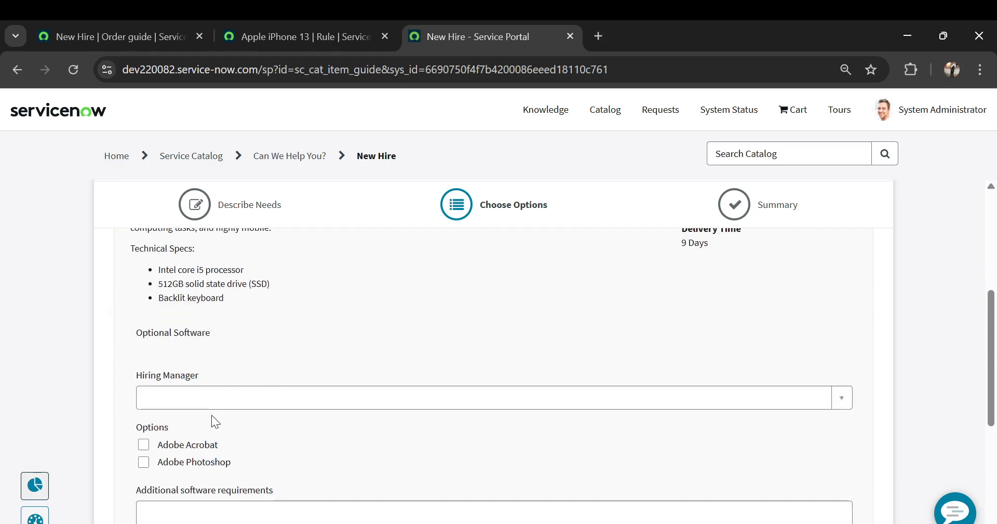
pyautogui.scroll(5, 420, 334)
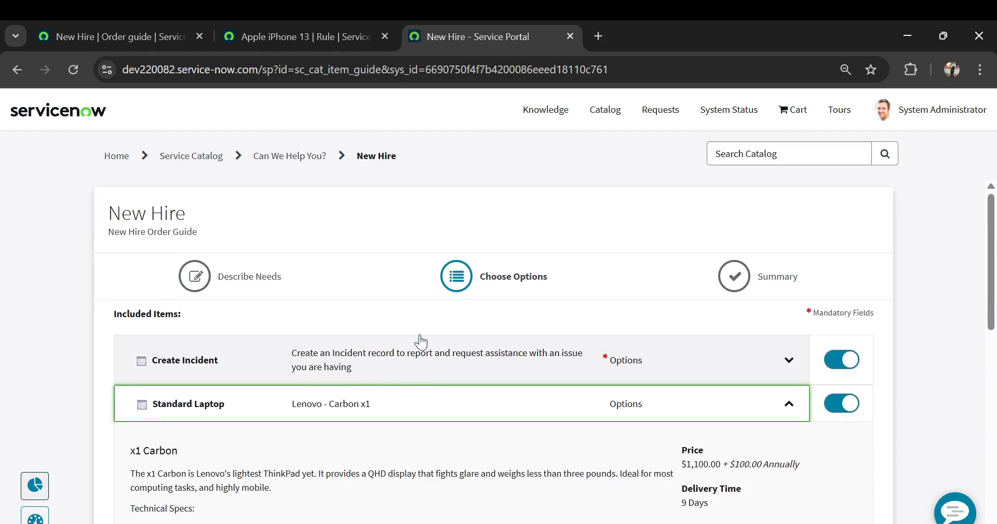
pyautogui.scroll(-10, 420, 335)
pyautogui.click(335, 348)
pyautogui.scroll(2, 334, 347)
pyautogui.scroll(4, 335, 347)
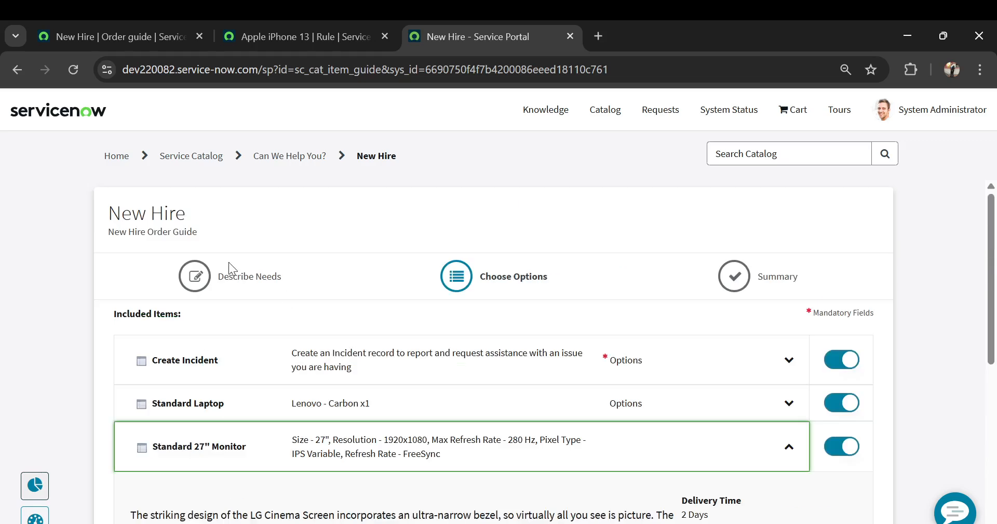
# Leave the options stage, go to the catalog home page and reopen New Hire from the recent items
pyautogui.click(234, 282)
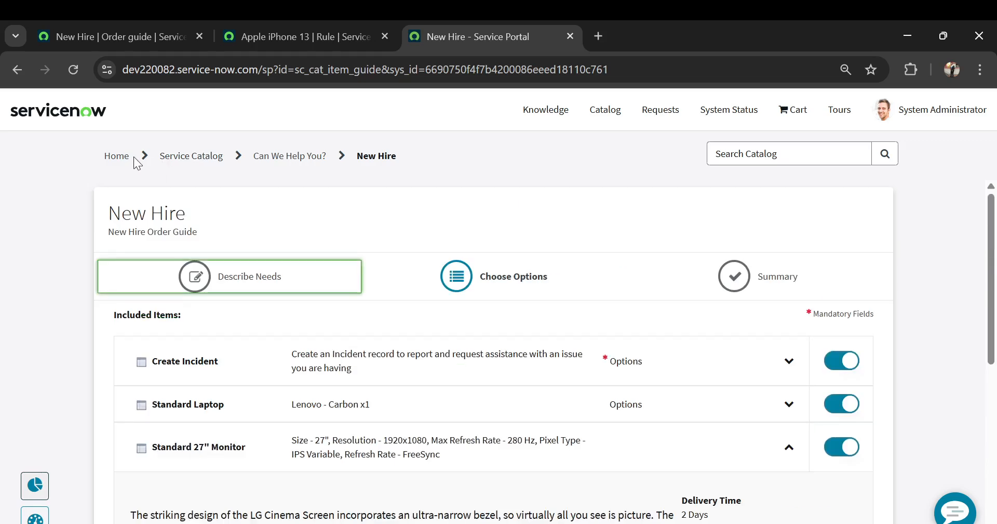
pyautogui.click(257, 165)
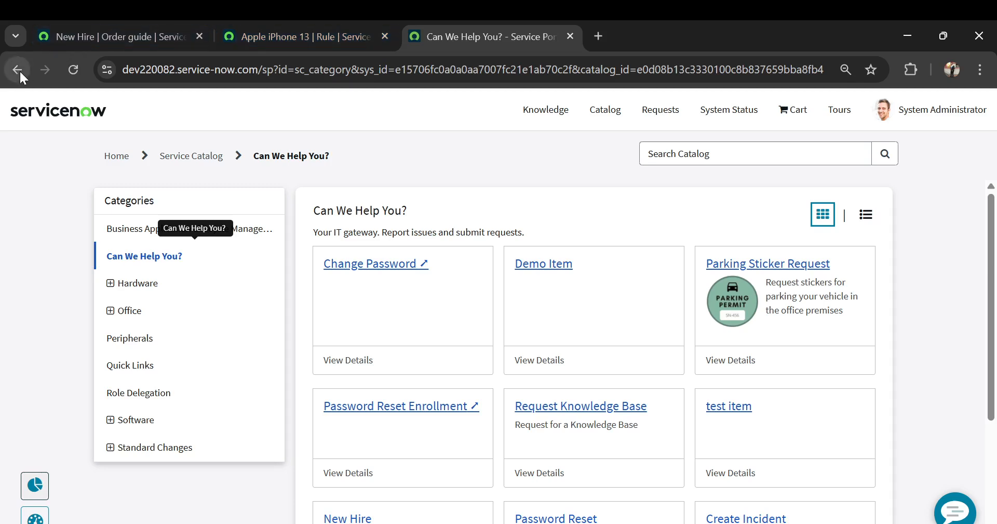
pyautogui.click(602, 115)
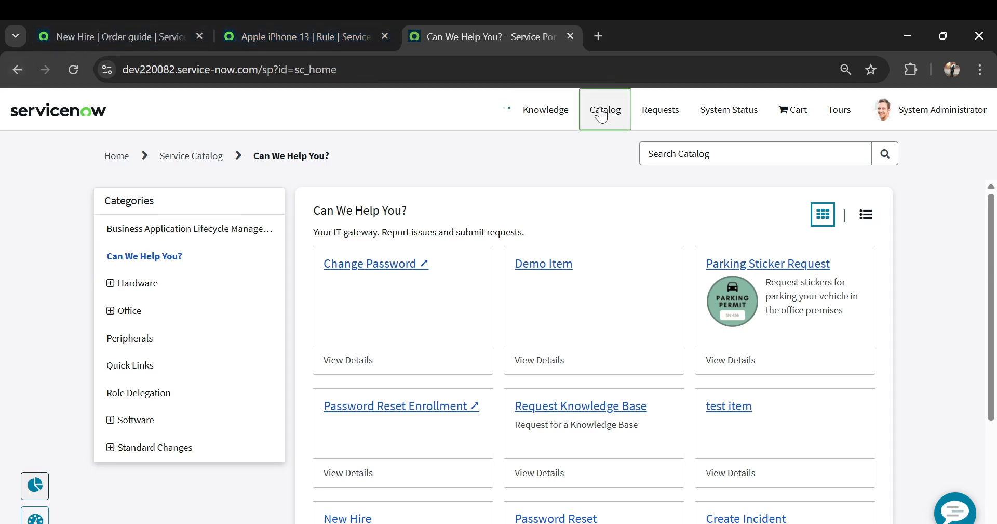
pyautogui.scroll(-5, 222, 345)
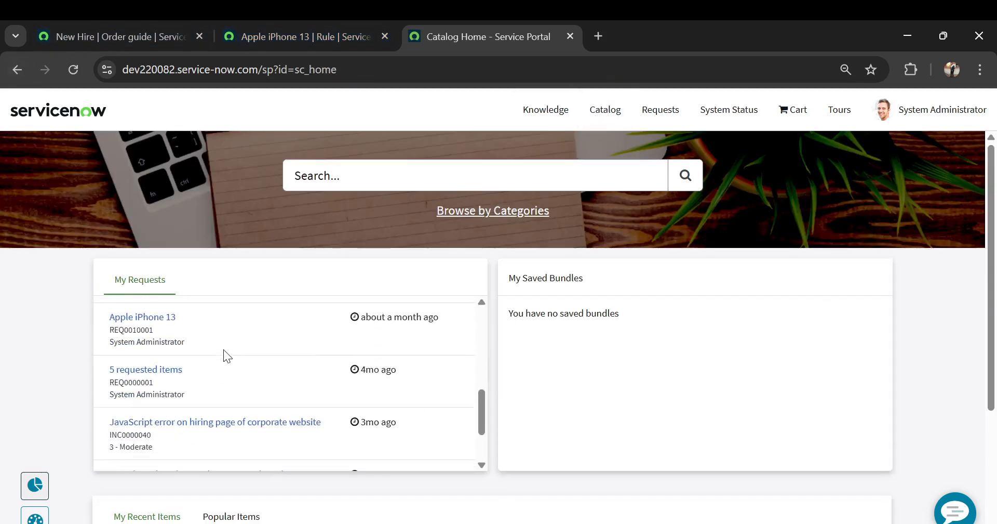
pyautogui.scroll(-3, 27, 379)
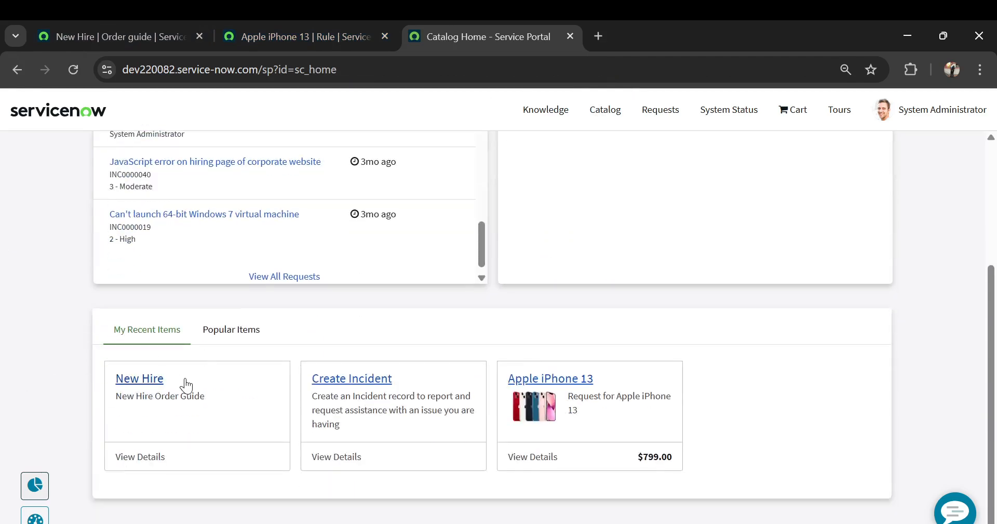
pyautogui.click(185, 385)
# Close the Apple iPhone 13 rule and display the rule base of the New Hire order guide
pyautogui.click(286, 34)
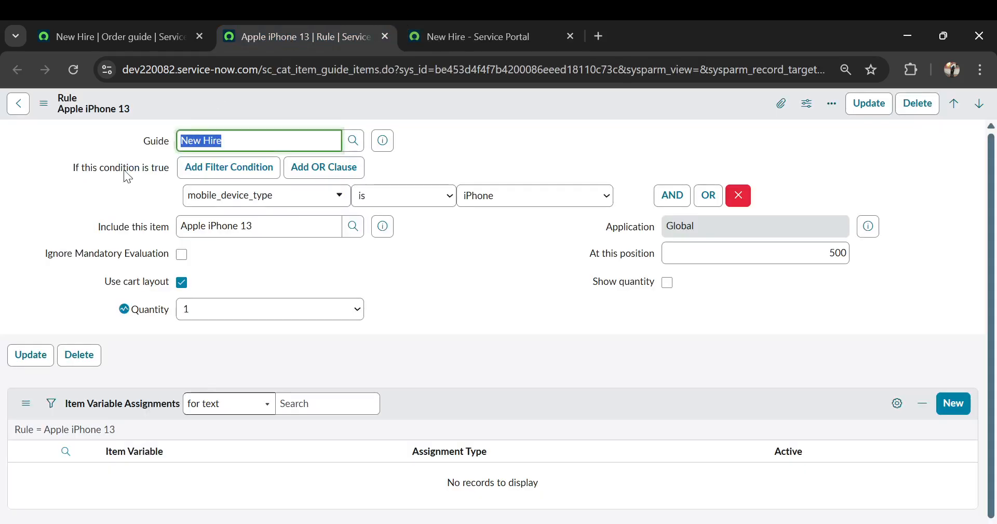
pyautogui.click(133, 33)
pyautogui.click(385, 36)
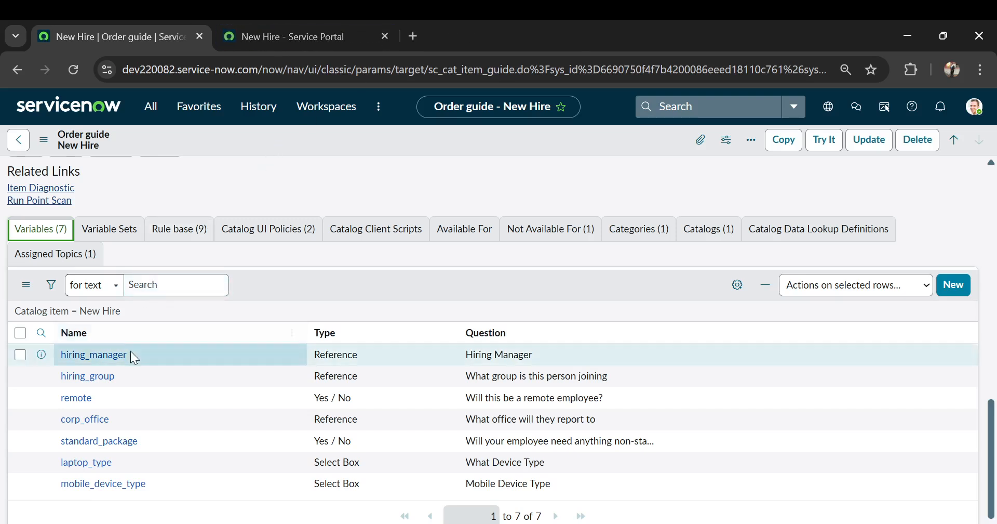
pyautogui.click(193, 237)
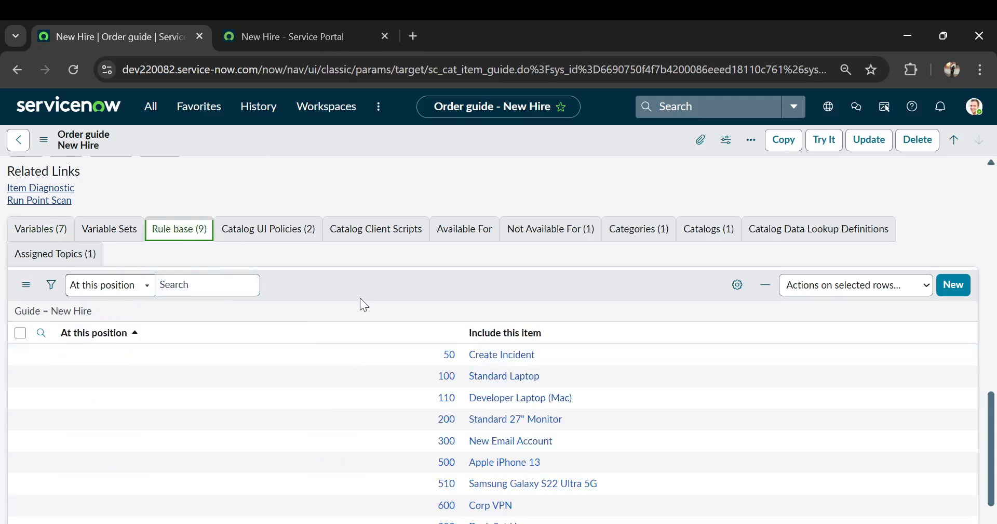
# Open the Standard Laptop catalog item from the rule base separately and review its variables against the guide
pyautogui.middleClick(535, 386)
pyautogui.click(278, 36)
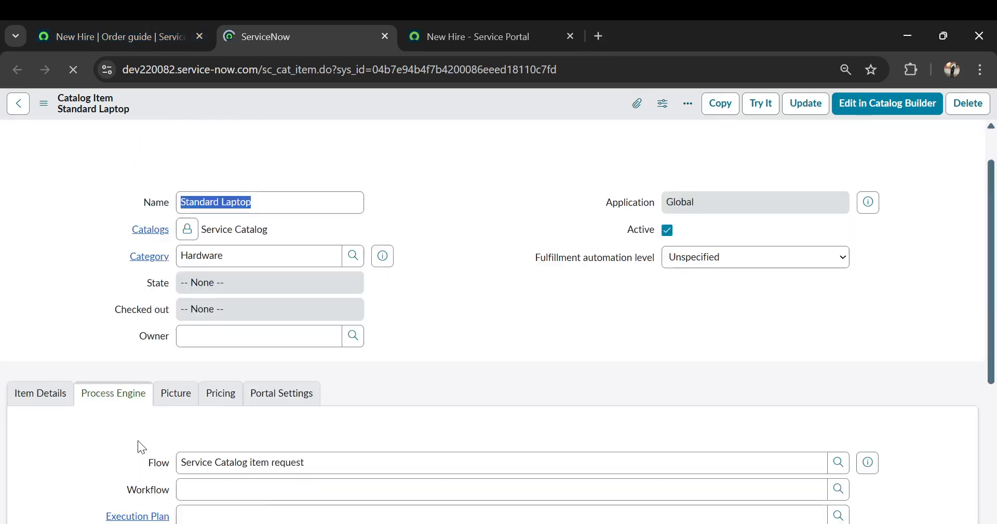
pyautogui.scroll(-6, 138, 441)
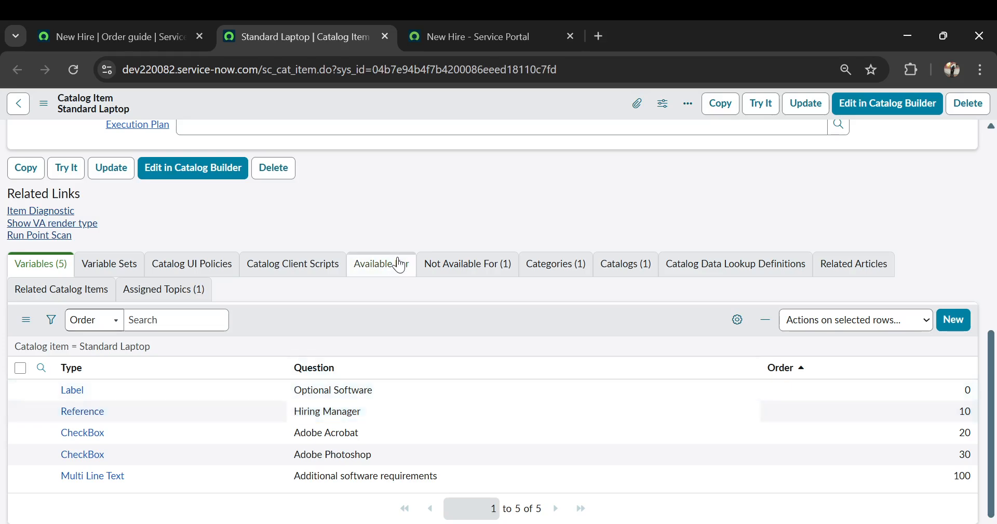
pyautogui.scroll(8, 398, 259)
pyautogui.click(161, 43)
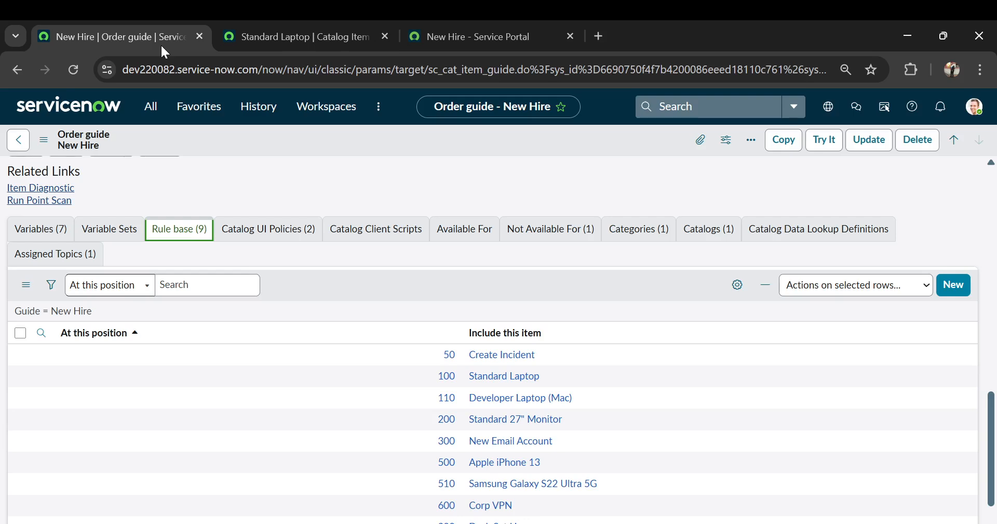
pyautogui.scroll(-2, 391, 209)
# Add the Mandatory column to the variables list of the Standard Laptop catalog item
pyautogui.click(291, 44)
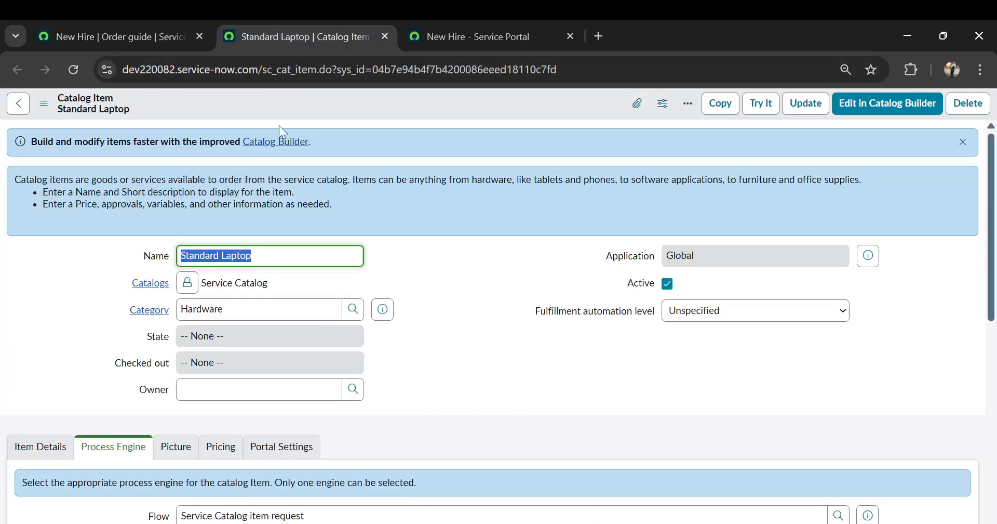
pyautogui.scroll(-8, 351, 441)
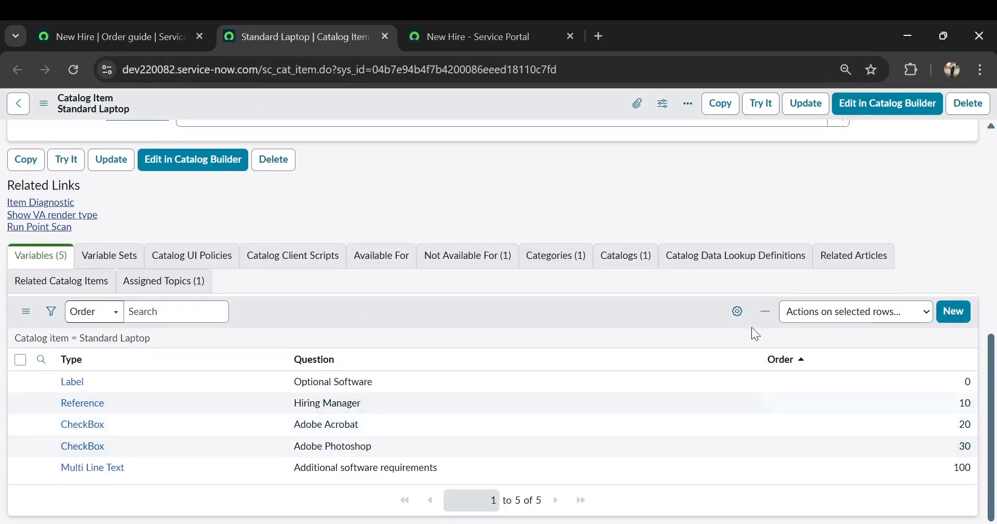
pyautogui.click(737, 312)
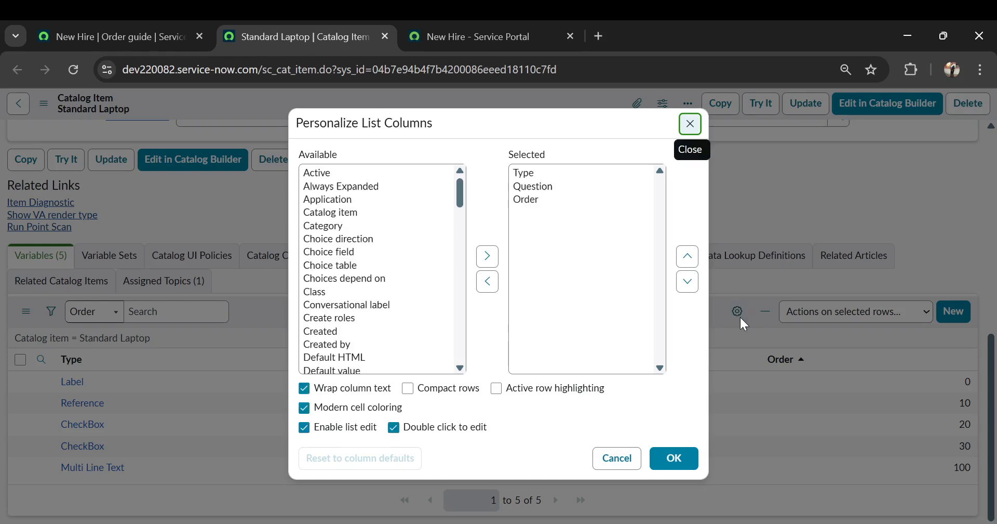
pyautogui.click(348, 258)
pyautogui.write('man')
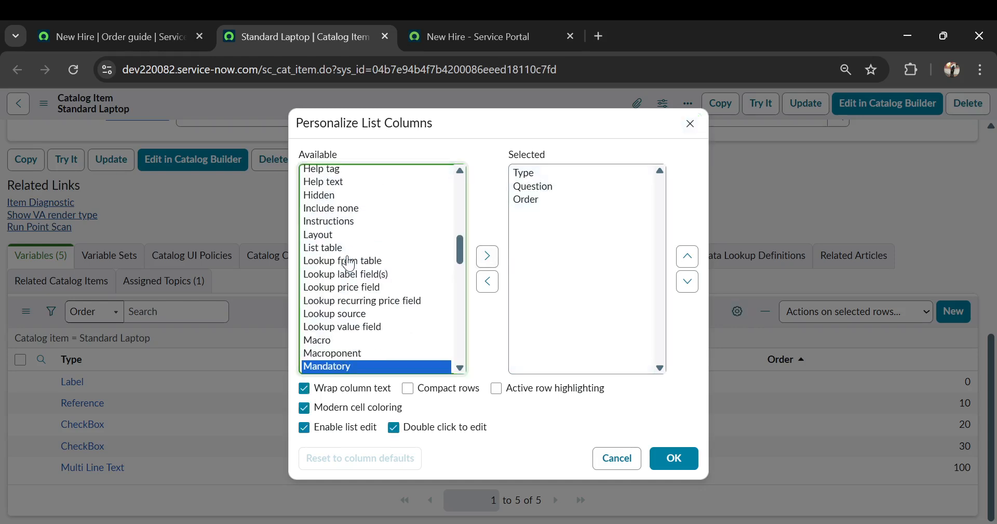
pyautogui.click(488, 255)
pyautogui.click(685, 465)
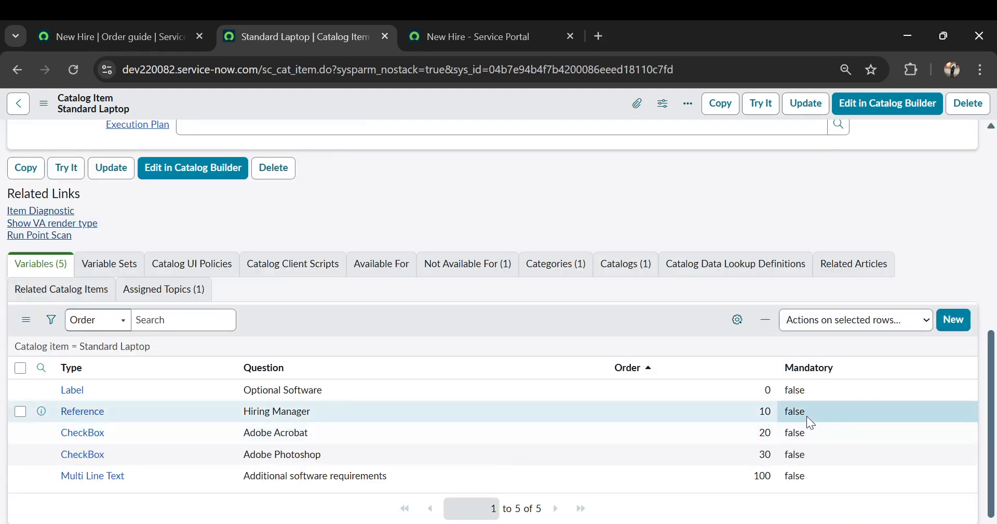
# Set Mandatory to true for the Hiring Manager variable and save the Standard Laptop item
pyautogui.click(806, 413)
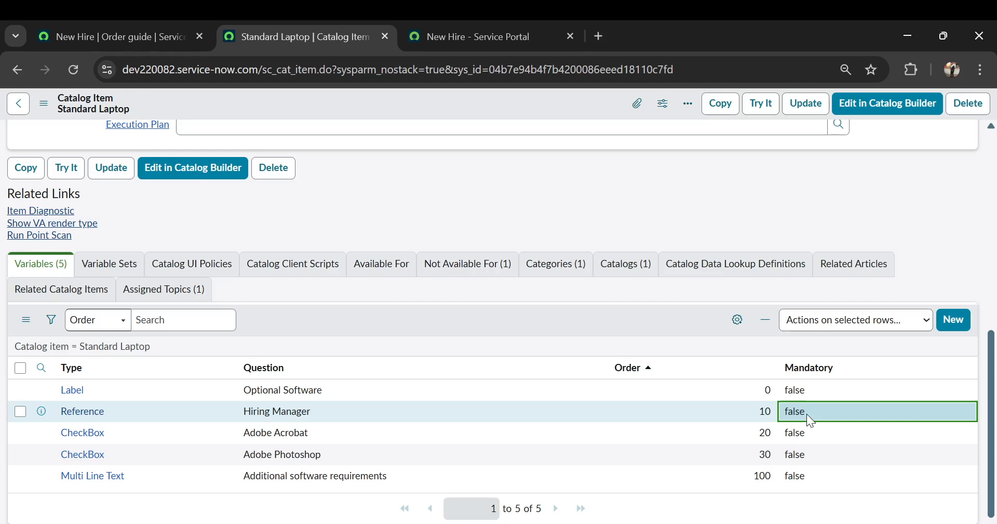
pyautogui.click(806, 414)
pyautogui.click(805, 417)
pyautogui.click(800, 444)
pyautogui.click(846, 416)
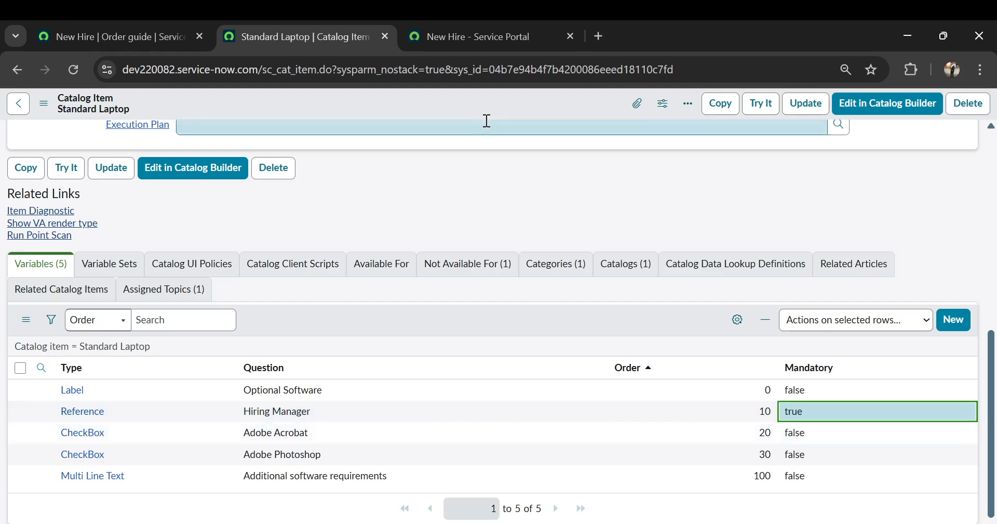
pyautogui.rightClick(461, 104)
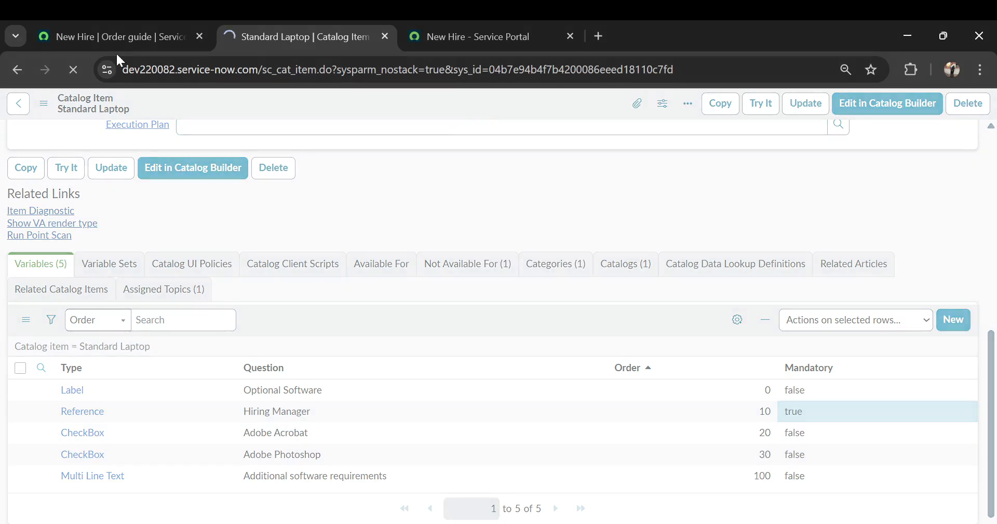
# Return to the New Hire order guide page in the Service Portal
pyautogui.click(130, 35)
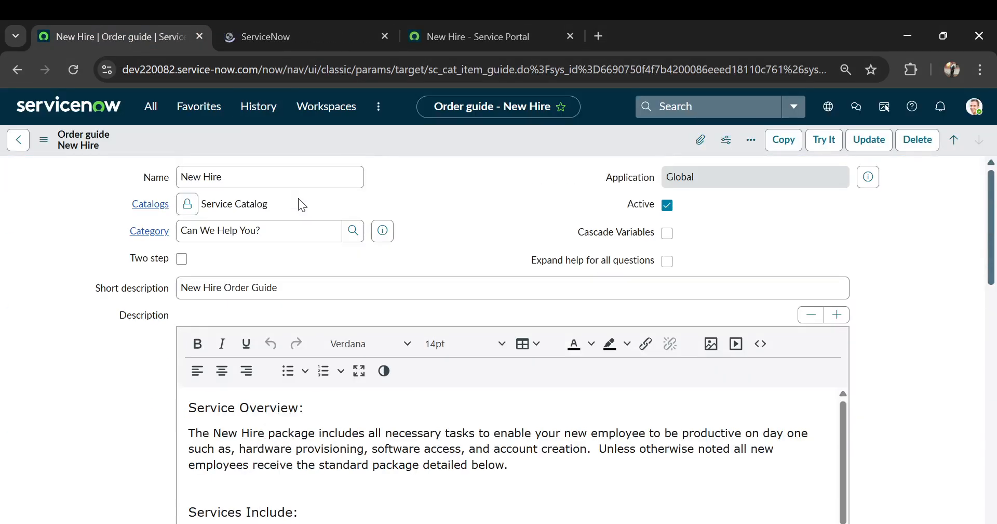
pyautogui.click(346, 33)
pyautogui.click(416, 38)
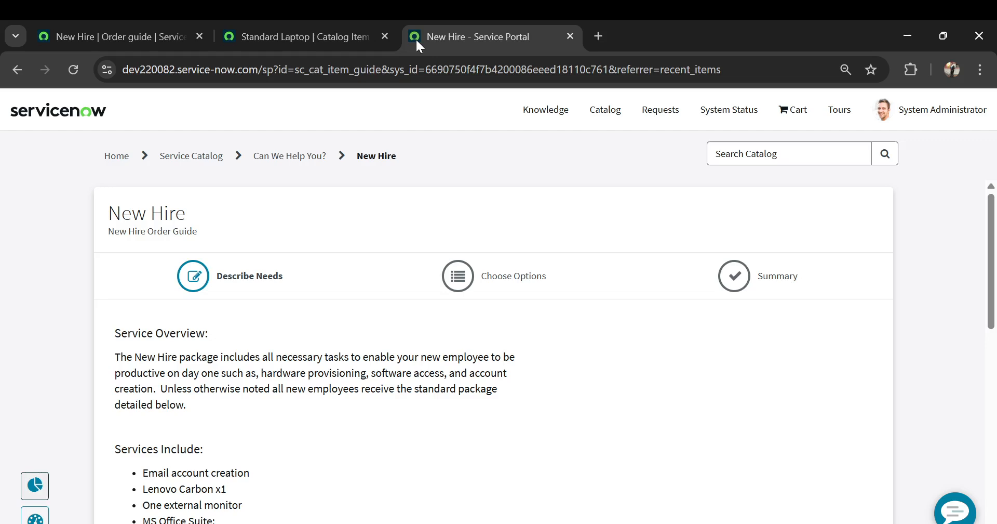
# Reload the New Hire guide, fill in the hiring manager and the group being joined, and continue to Choose Options
pyautogui.click(403, 69)
pyautogui.press('Return')
pyautogui.scroll(-6, 150, 217)
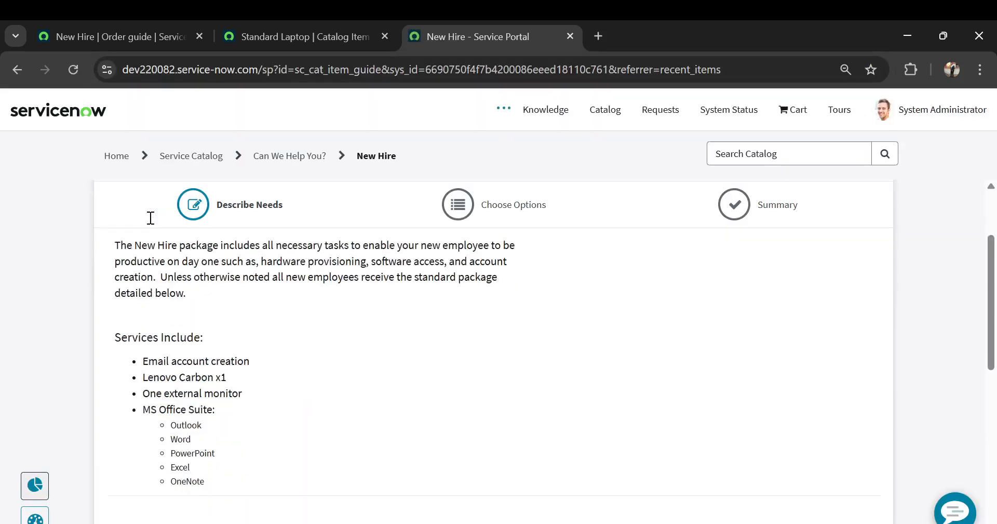
pyautogui.click(237, 365)
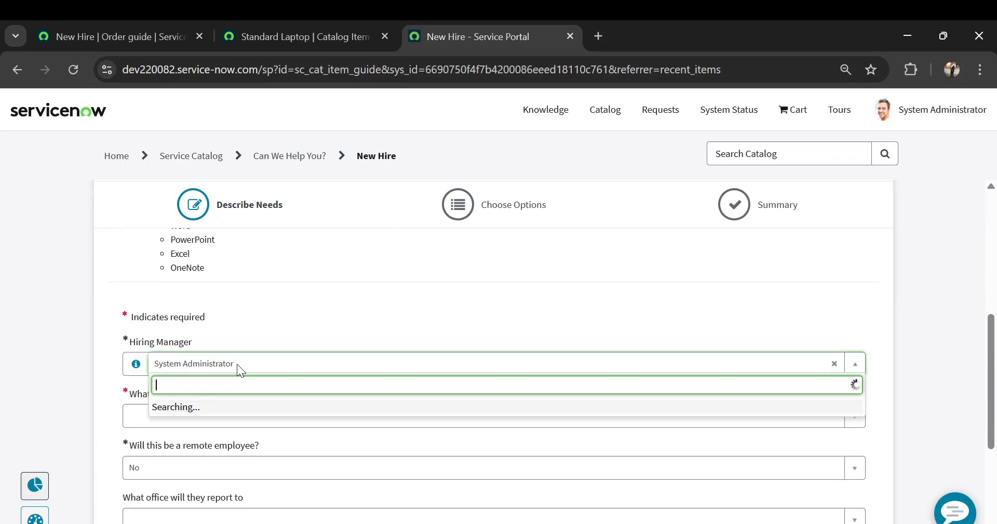
pyautogui.write('beth')
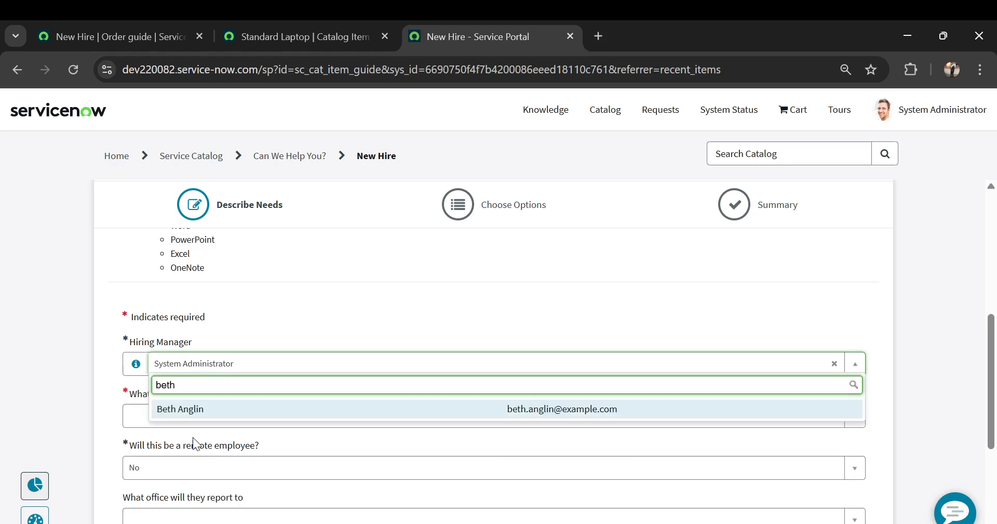
pyautogui.click(189, 410)
pyautogui.scroll(-3, 89, 372)
pyautogui.click(215, 281)
pyautogui.click(161, 362)
pyautogui.scroll(-2, 497, 401)
pyautogui.click(835, 506)
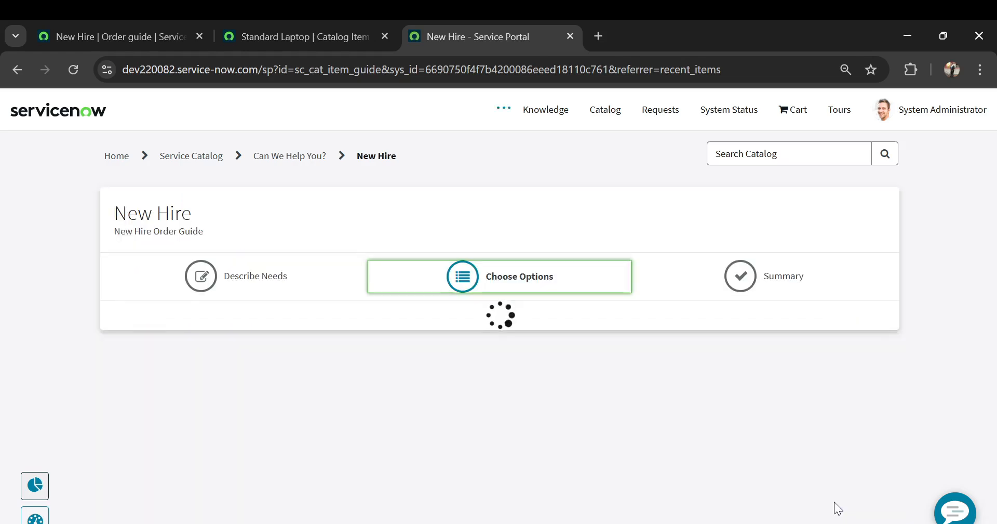
# Expand the Standard Laptop item and select a person in its mandatory Hiring Manager field
pyautogui.scroll(-1, 609, 380)
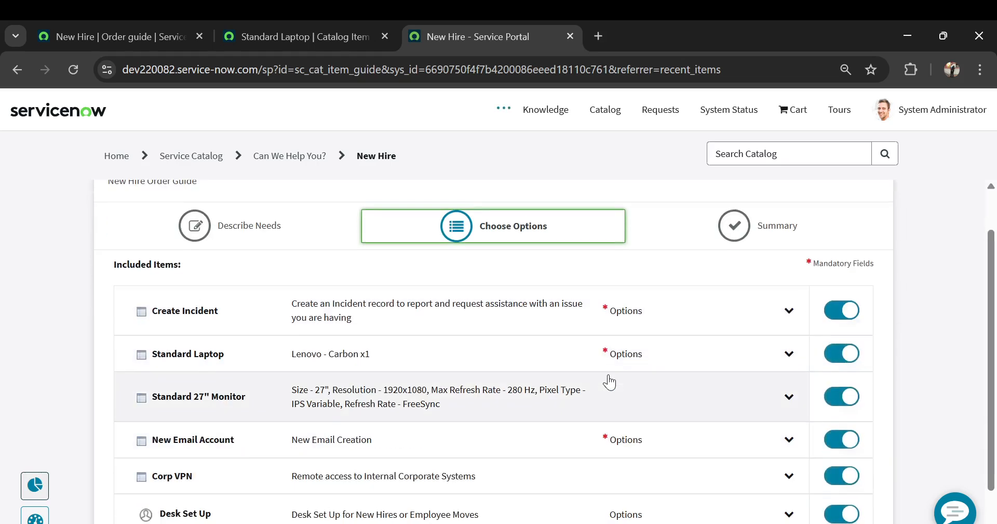
pyautogui.click(630, 356)
pyautogui.scroll(-2, 607, 367)
pyautogui.scroll(-2, 582, 371)
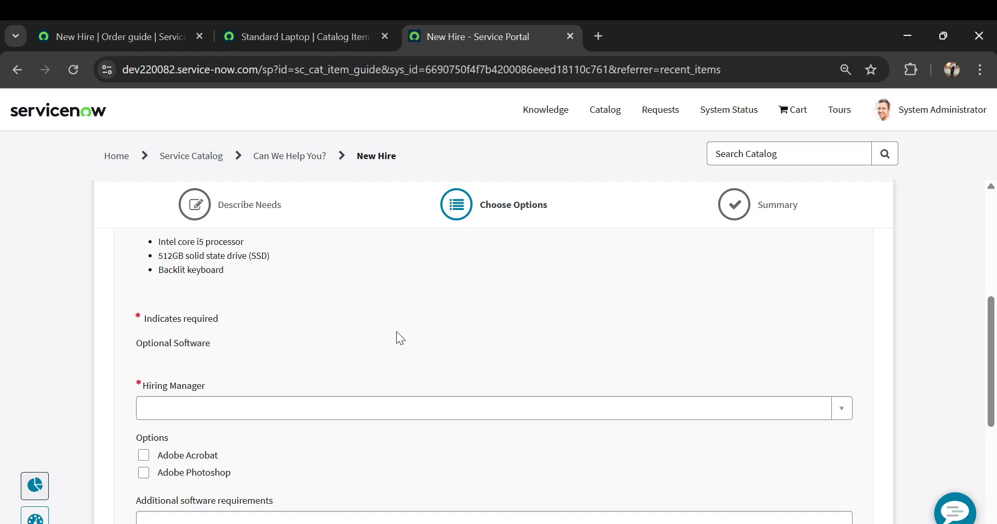
pyautogui.scroll(-2, 397, 331)
pyautogui.click(370, 319)
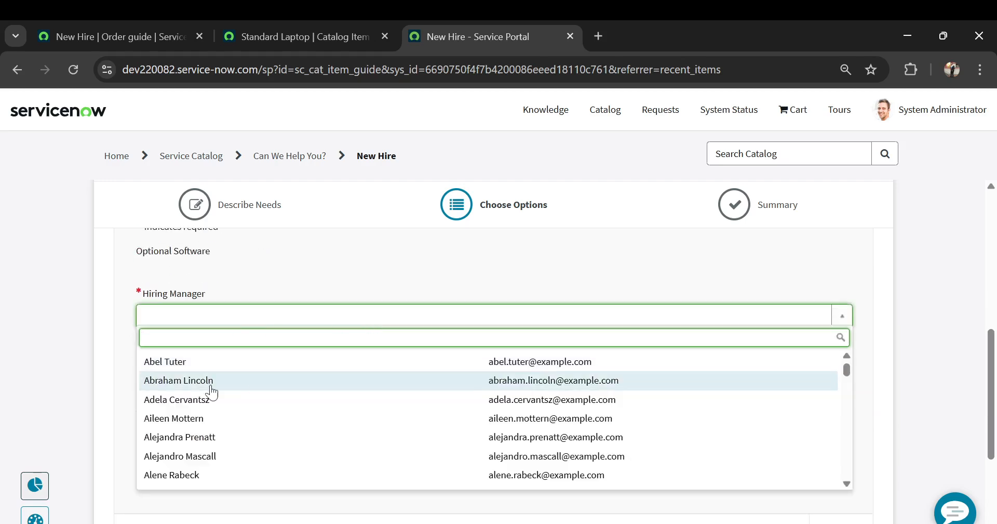
pyautogui.click(205, 419)
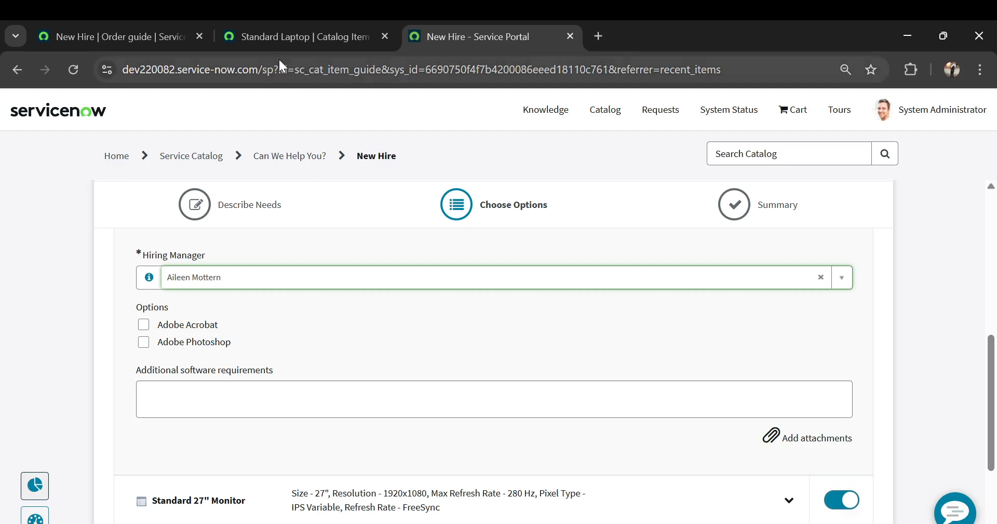
# Enable Cascade Variables on the New Hire order guide record and save it
pyautogui.click(152, 37)
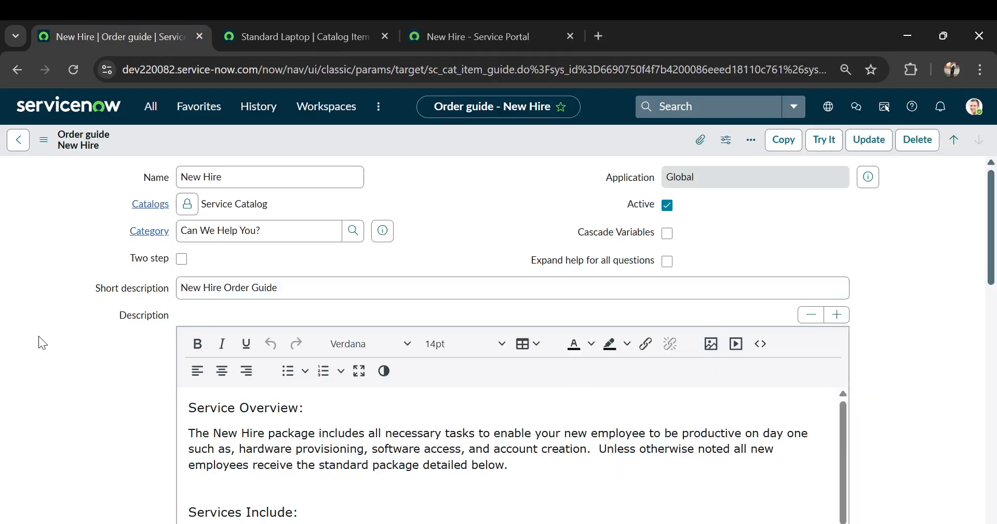
pyautogui.click(668, 234)
pyautogui.scroll(-5, 500, 278)
pyautogui.scroll(-8, 500, 278)
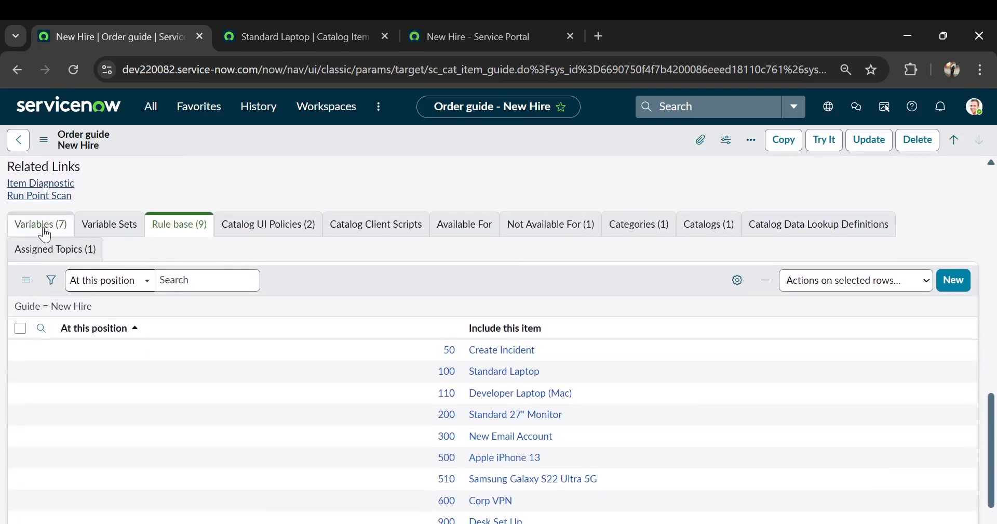
pyautogui.click(42, 224)
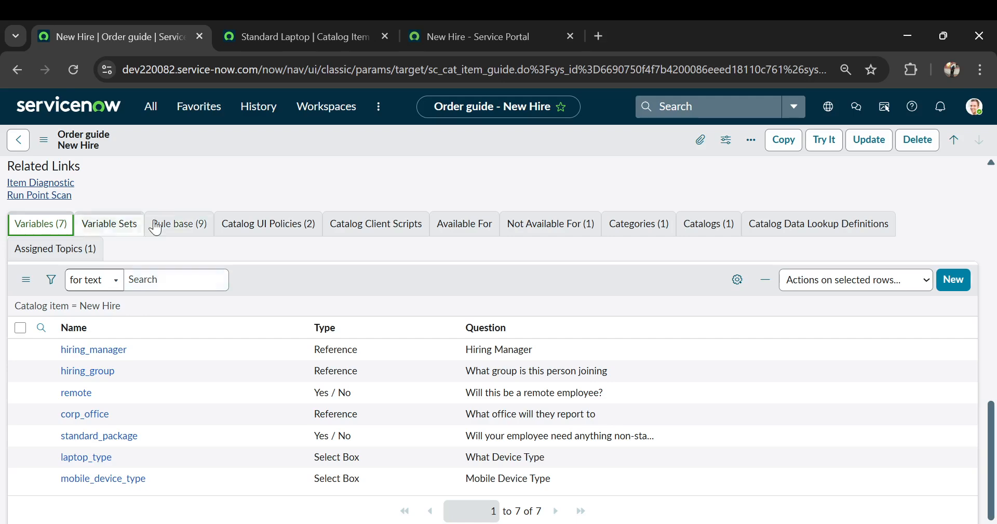
pyautogui.scroll(4, 270, 169)
pyautogui.scroll(10, 267, 163)
pyautogui.click(44, 139)
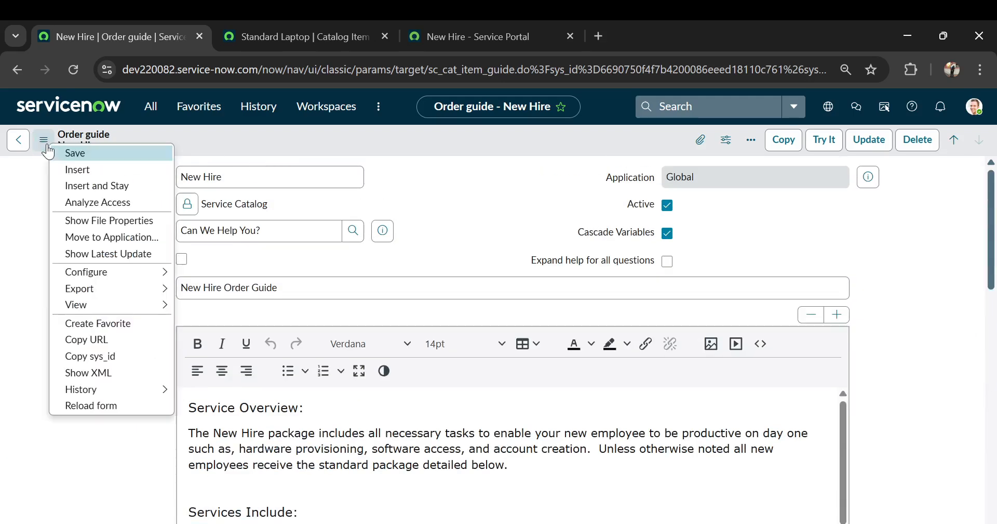
pyautogui.click(66, 153)
pyautogui.scroll(-1, 76, 369)
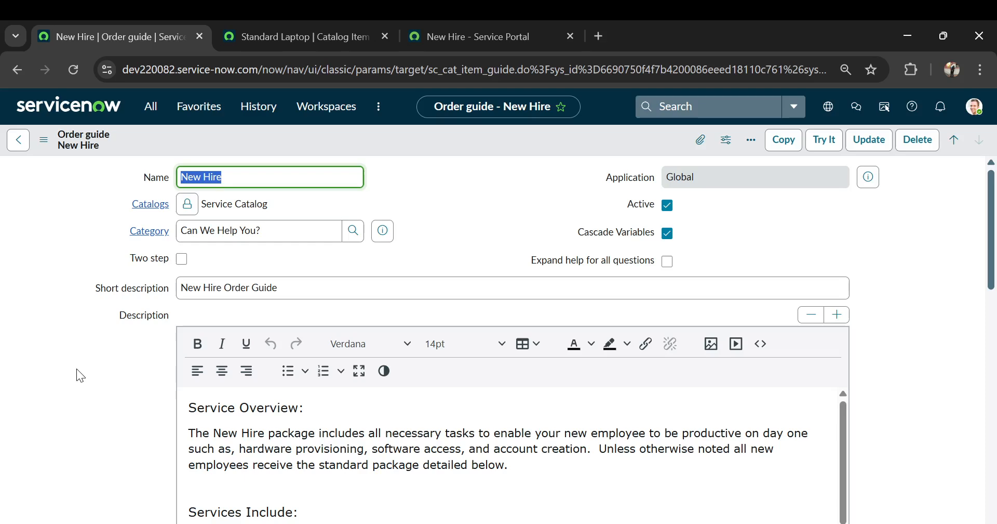
# Return to the New Hire guide in the Service Portal and reload the page
pyautogui.click(257, 35)
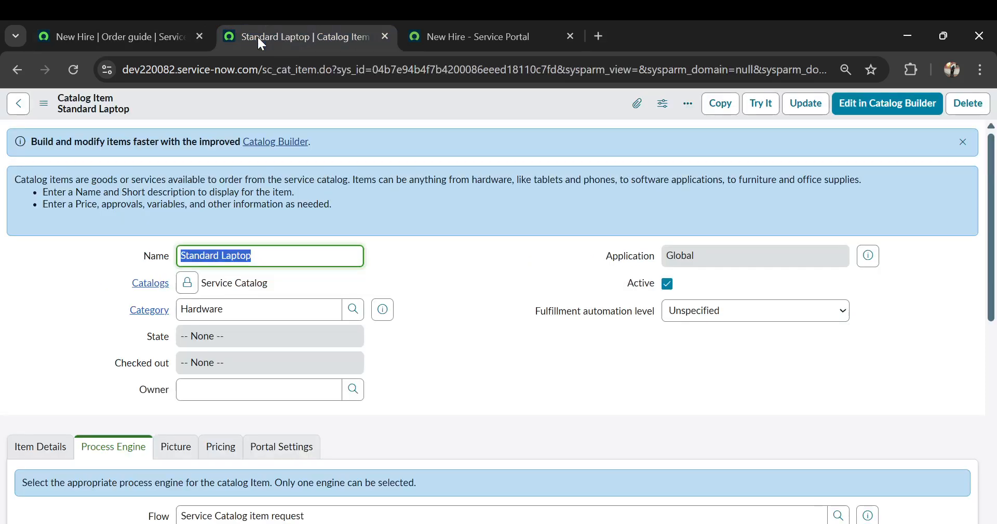
pyautogui.click(463, 25)
pyautogui.click(423, 71)
pyautogui.press('Return')
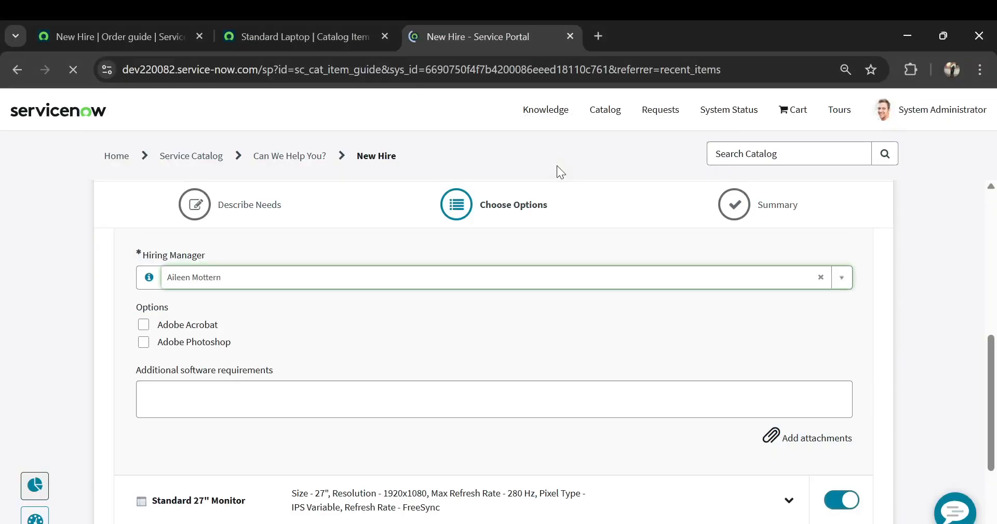
# Choose the hiring manager and the group the new hire is joining, and continue to Choose Options
pyautogui.scroll(-10, 470, 260)
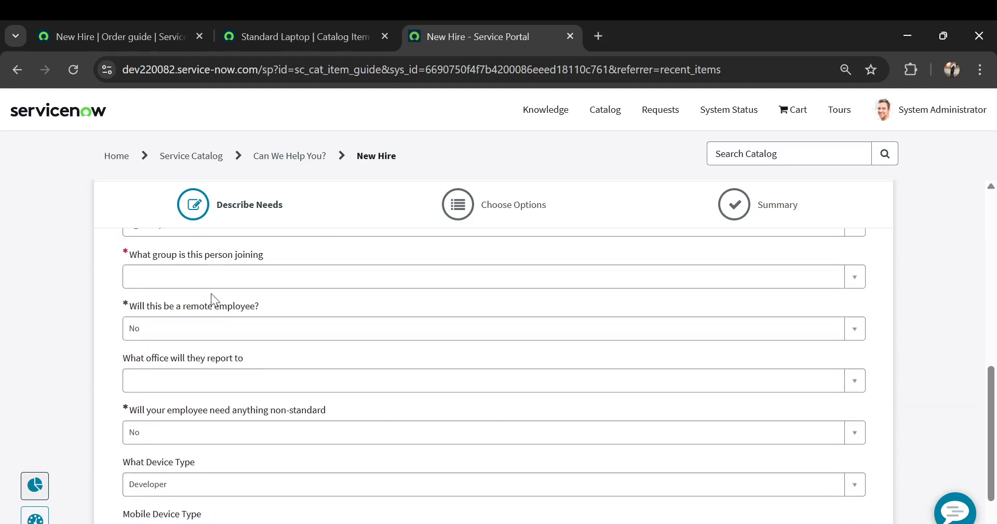
pyautogui.scroll(1, 211, 291)
pyautogui.click(207, 272)
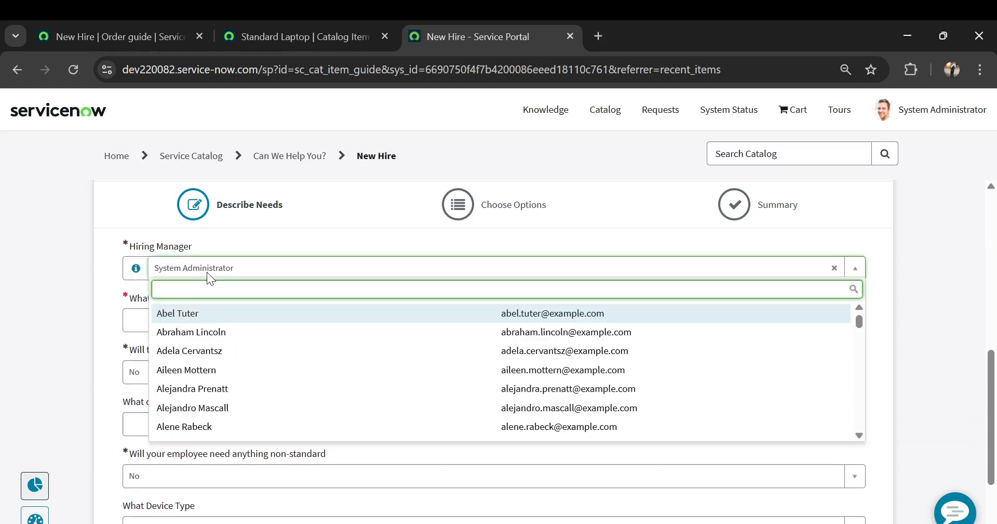
pyautogui.write('beth')
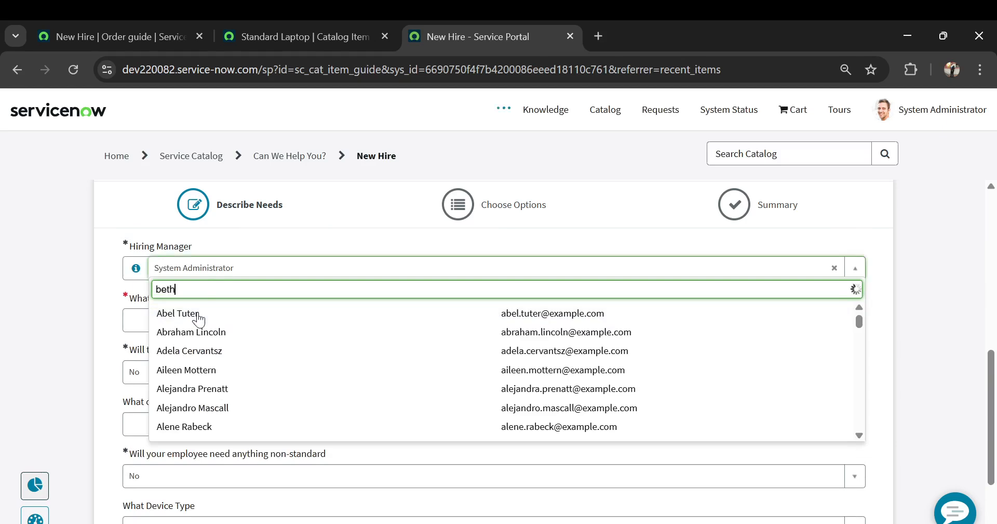
pyautogui.click(197, 314)
pyautogui.click(158, 319)
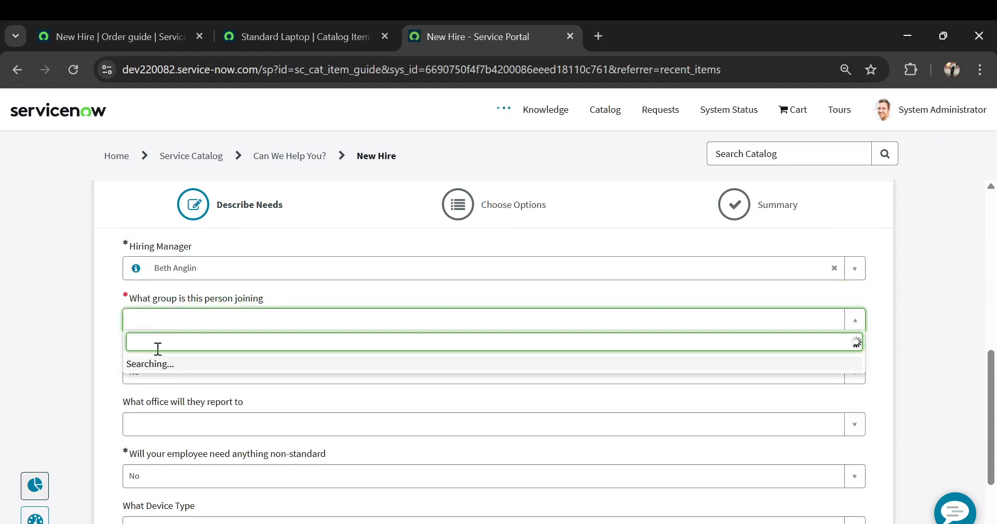
pyautogui.click(157, 385)
pyautogui.scroll(-3, 154, 394)
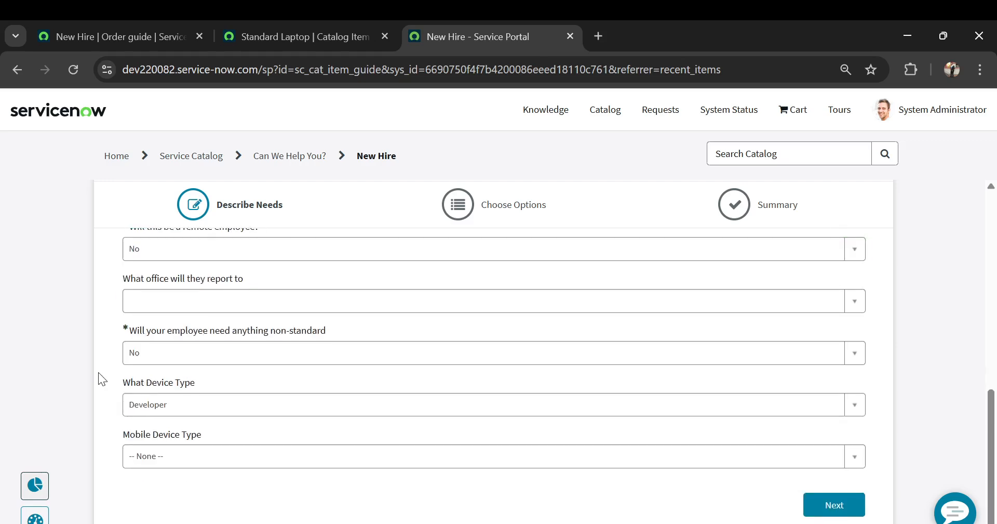
pyautogui.click(826, 504)
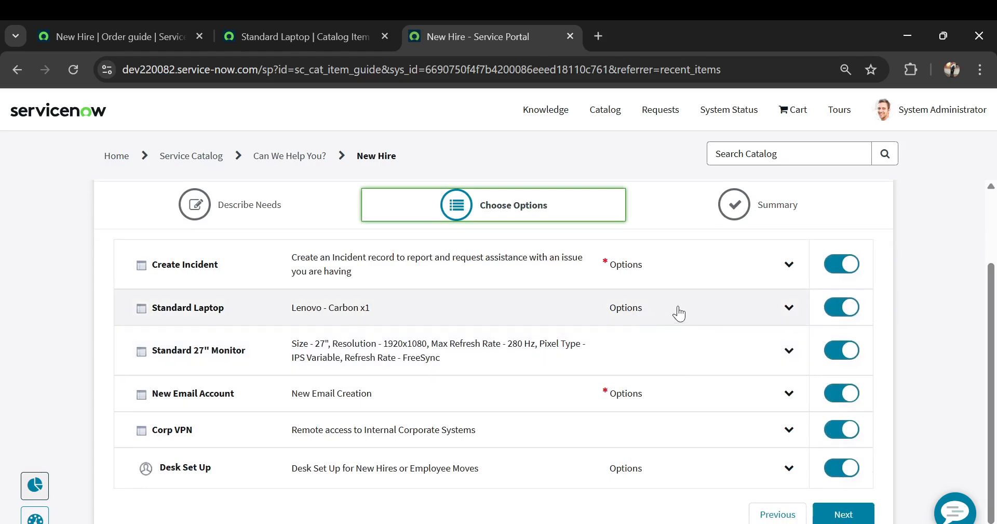
# Examine the Hiring Manager field in the Standard Laptop options to check whether the guide's value cascades, and collapse the item
pyautogui.click(679, 313)
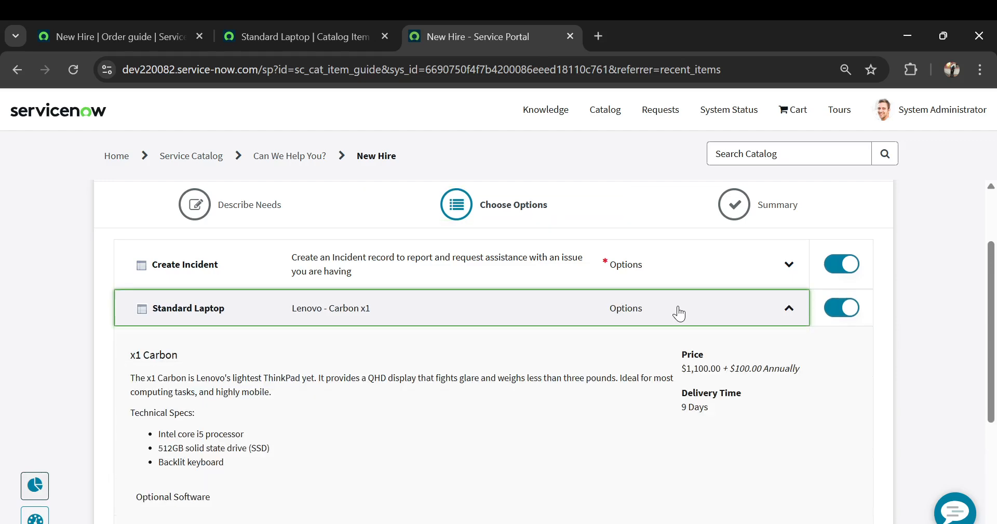
pyautogui.scroll(-3, 294, 379)
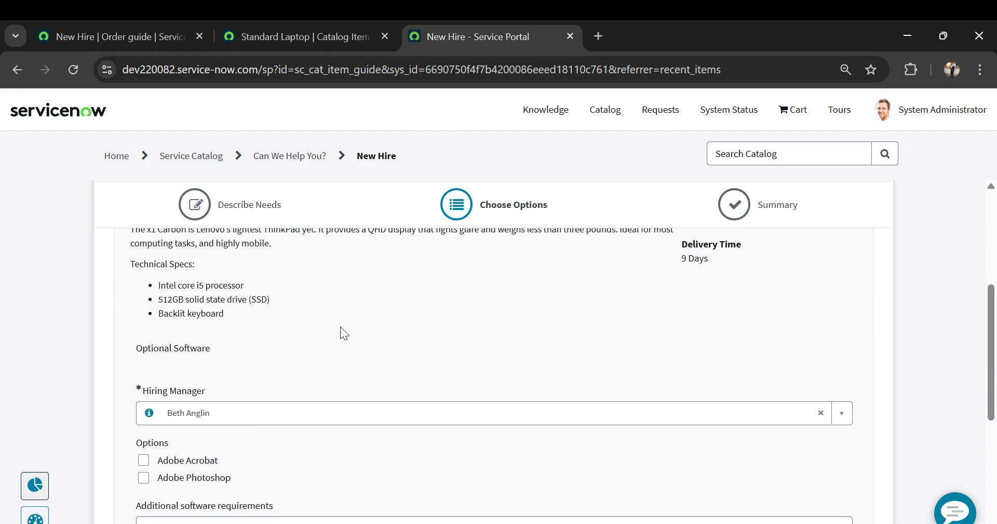
pyautogui.scroll(5, 341, 334)
pyautogui.click(714, 404)
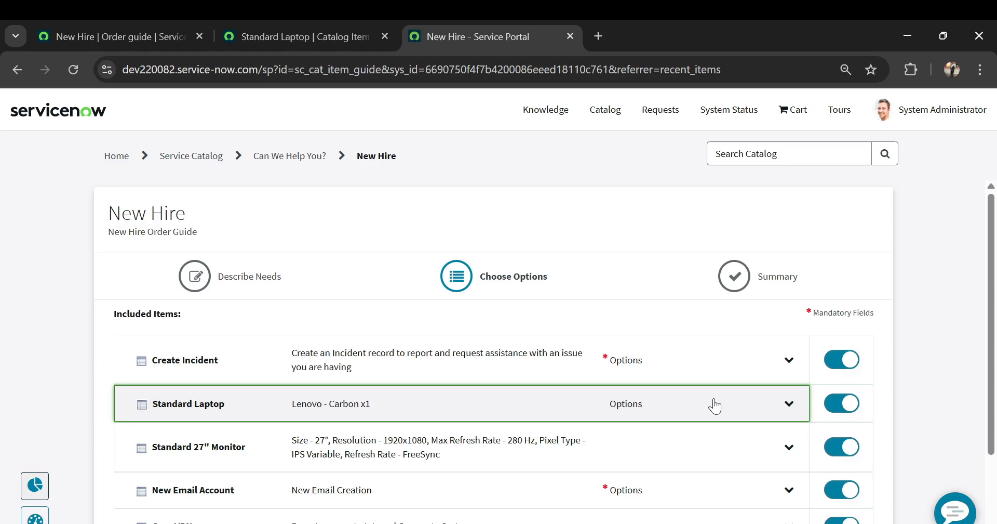
pyautogui.click(715, 405)
pyautogui.scroll(-5, 503, 419)
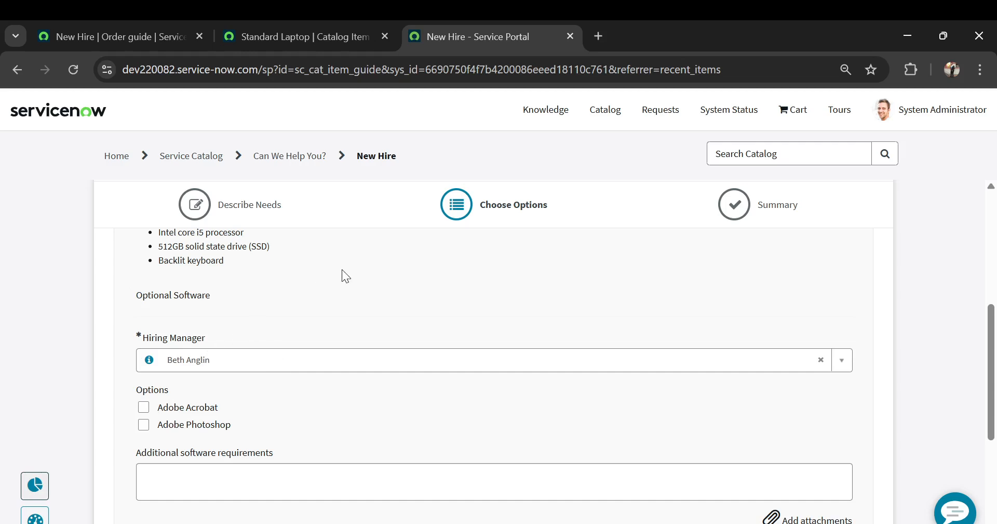
pyautogui.scroll(2, 360, 307)
pyautogui.scroll(3, 360, 306)
pyautogui.click(411, 320)
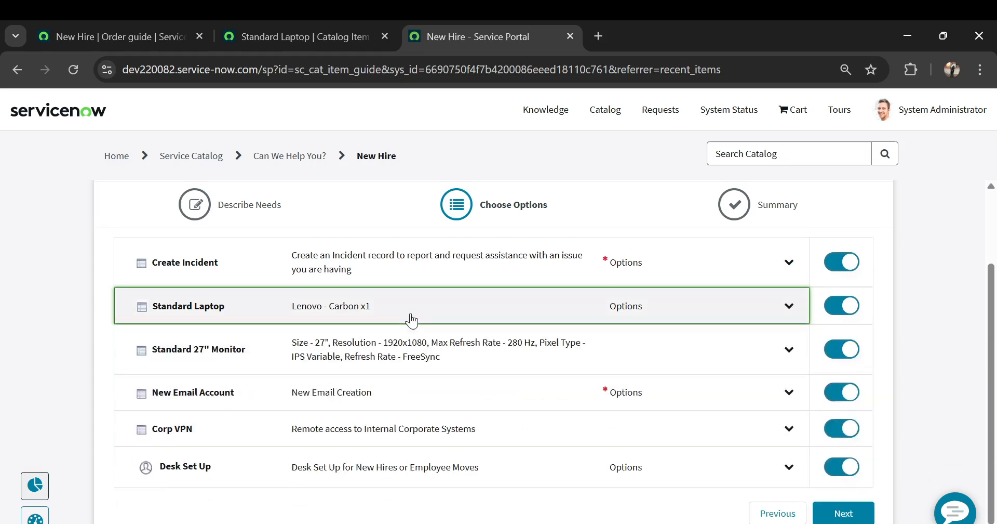
# Expand the Create Incident item and set its urgency to 1 - High
pyautogui.scroll(3, 461, 314)
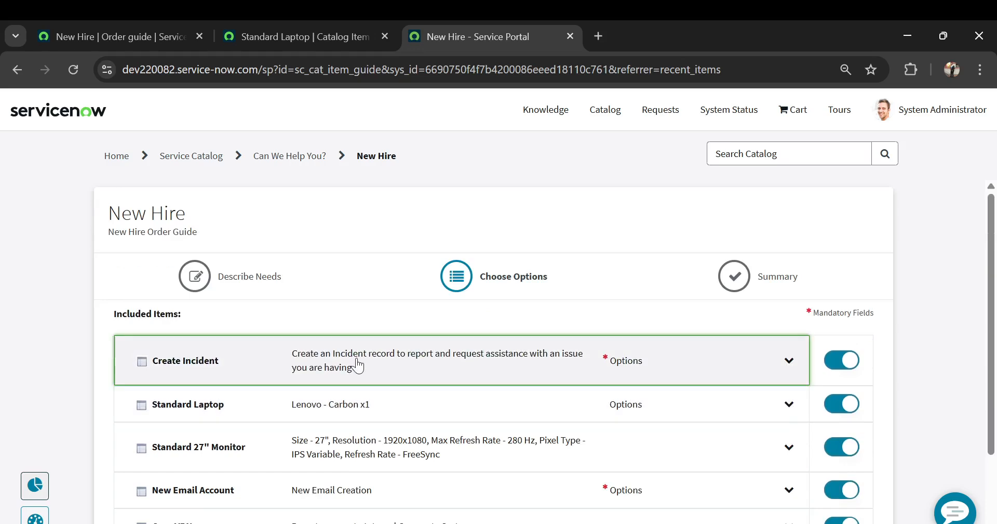
pyautogui.click(357, 365)
pyautogui.scroll(-3, 357, 365)
pyautogui.click(224, 368)
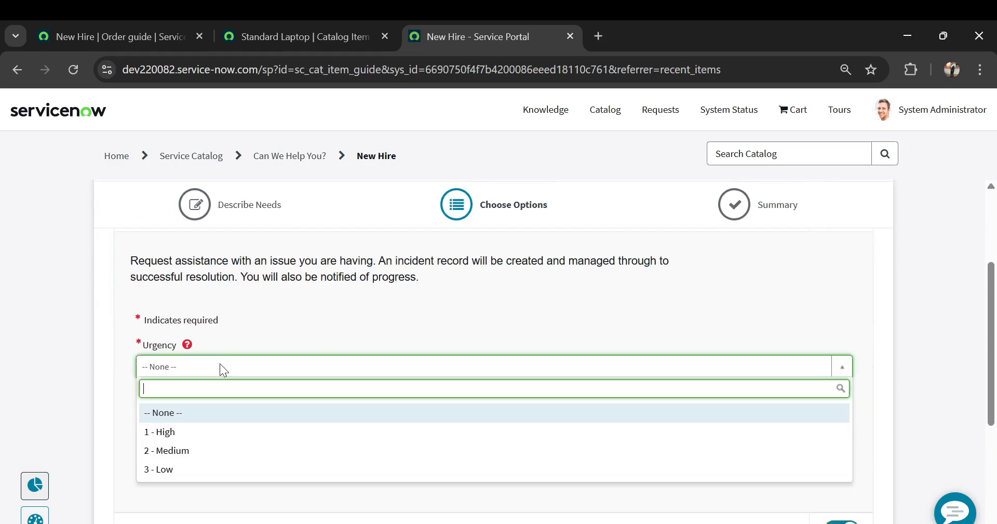
pyautogui.click(165, 432)
# Enter "share drive acees" as the issue description of the Create Incident item
pyautogui.click(209, 419)
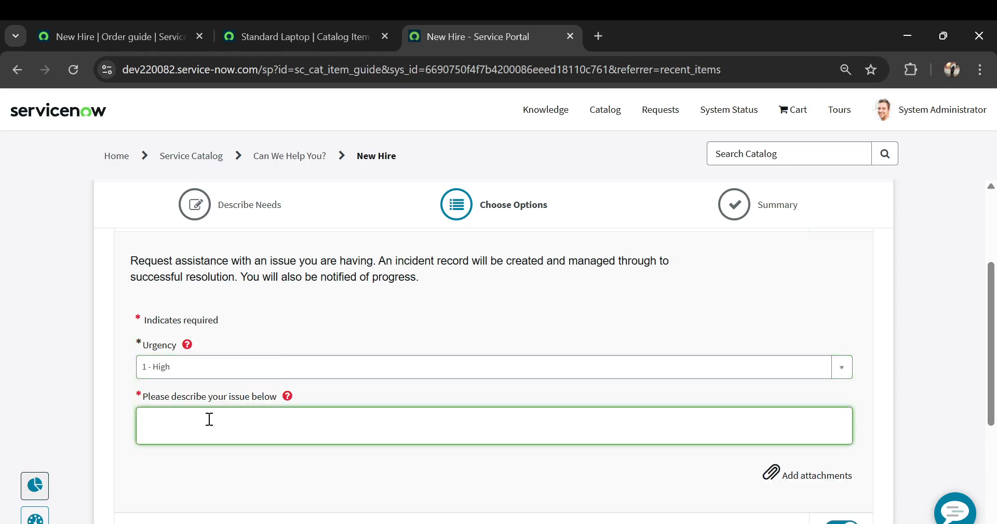
pyautogui.write('laptop c')
pyautogui.press('BackSpace')
pyautogui.press('BackSpace')
pyautogui.press('BackSpace')
pyautogui.press('BackSpace')
pyautogui.press('BackSpace')
pyautogui.press('BackSpace')
pyautogui.press('BackSpace')
pyautogui.press('BackSpace')
pyautogui.write('share drive acees')
pyautogui.click(103, 416)
# Expand the New Email Account item and fill in the preferred email address
pyautogui.scroll(-3, 101, 413)
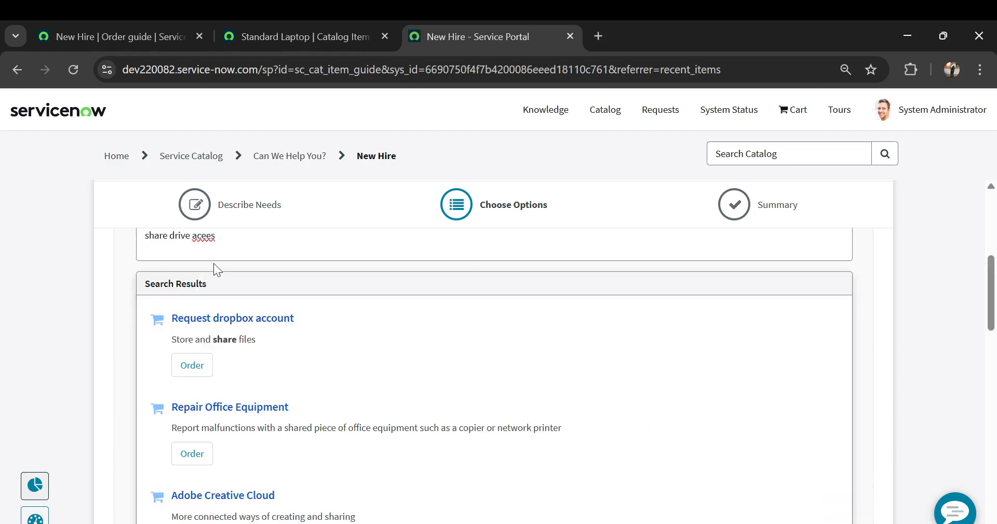
pyautogui.scroll(-1, 115, 298)
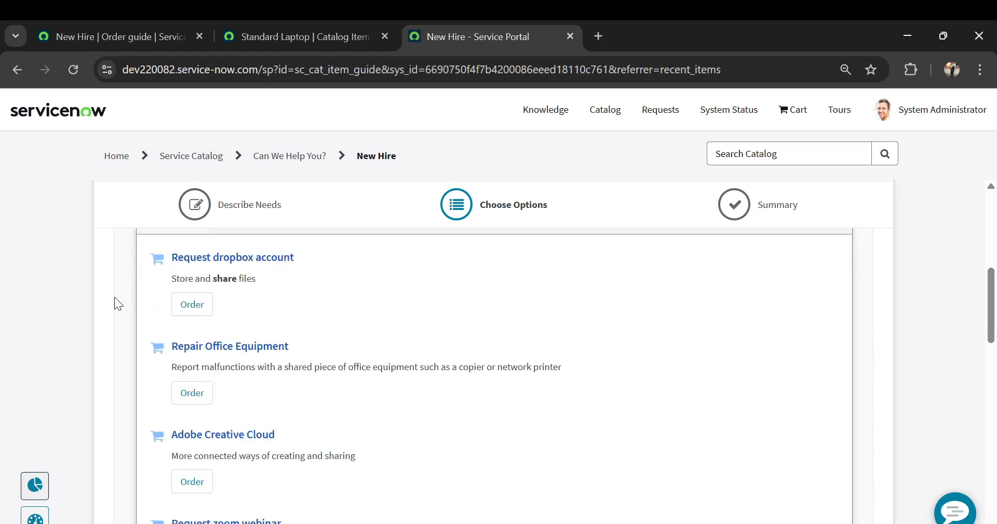
pyautogui.scroll(-12, 114, 297)
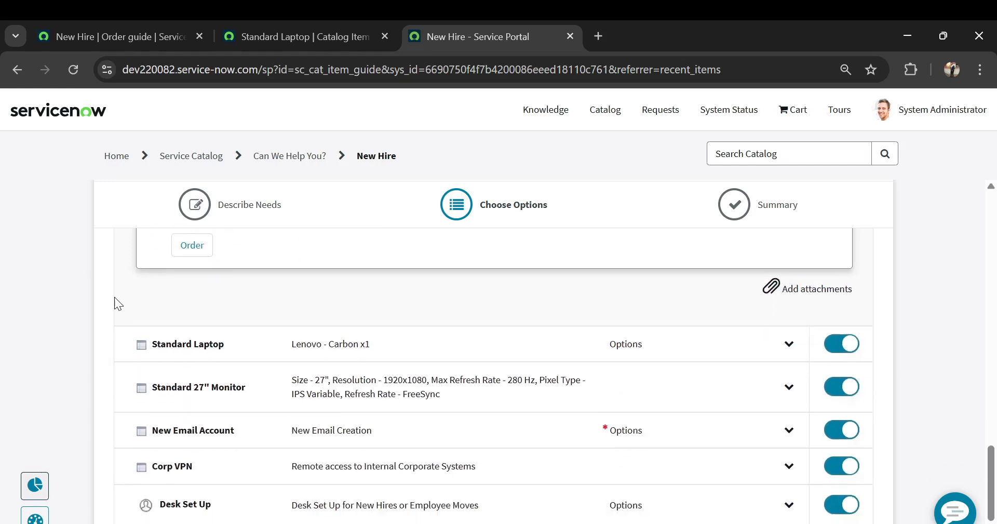
pyautogui.click(394, 382)
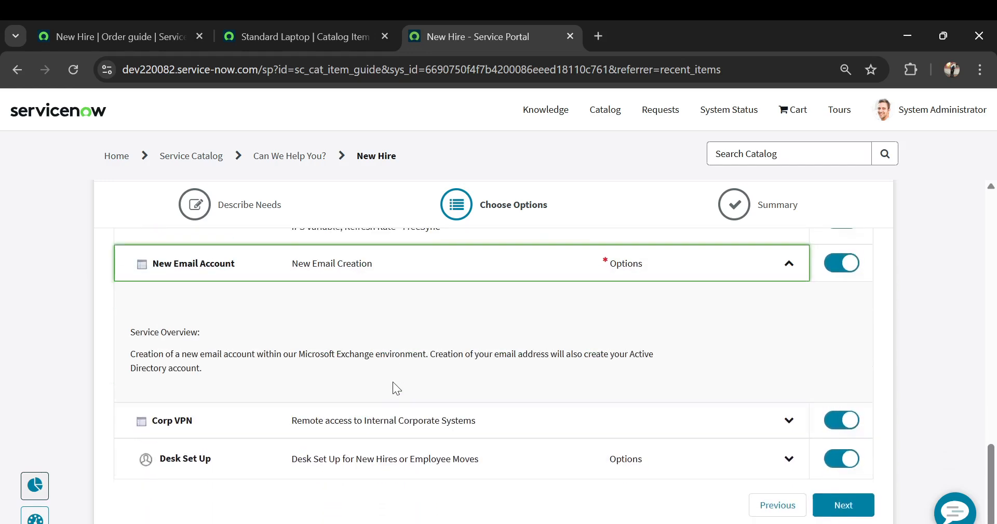
pyautogui.scroll(-2, 393, 388)
pyautogui.click(221, 464)
pyautogui.write('t')
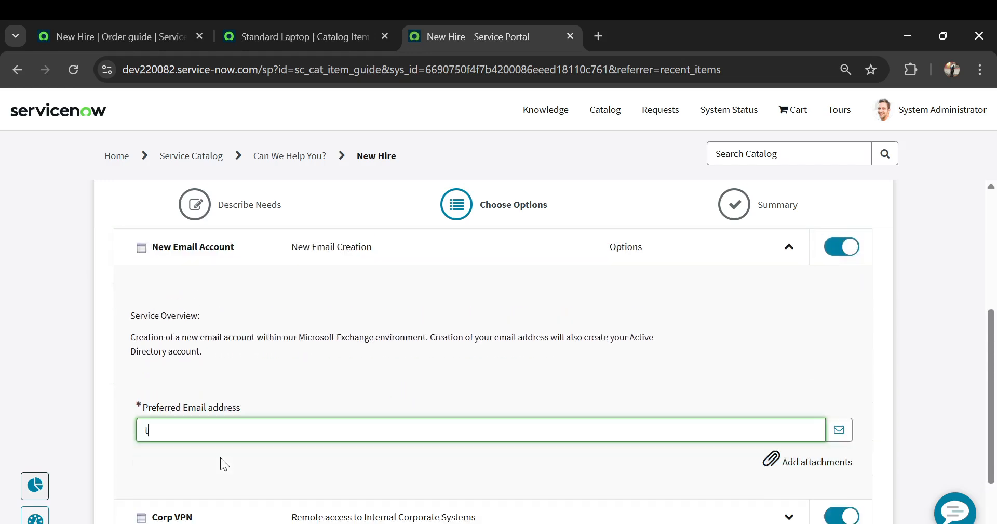
pyautogui.write('est@test.co')
# Expand the Standard 27" Monitor and Corp VPN items and check whether they contain any options to fill in
pyautogui.scroll(2, 231, 353)
pyautogui.click(207, 283)
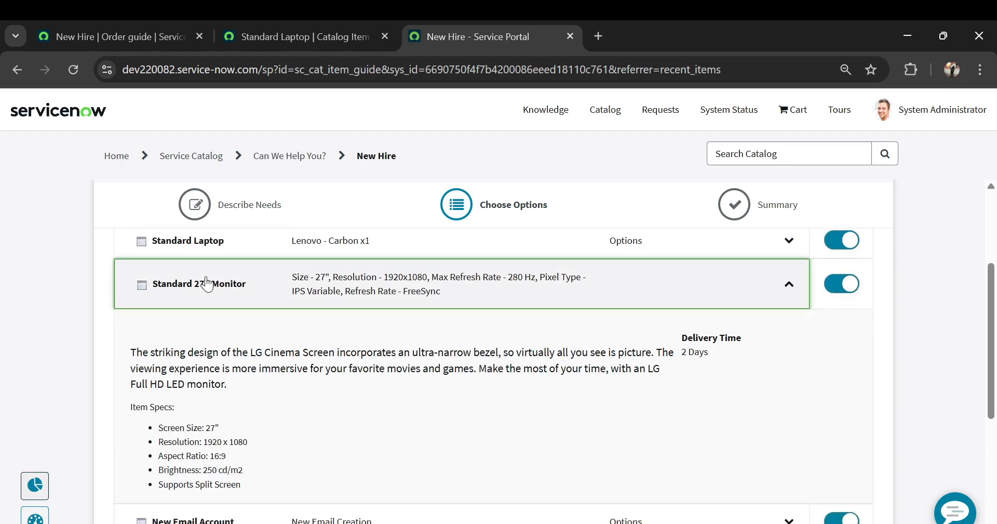
pyautogui.scroll(-4, 201, 332)
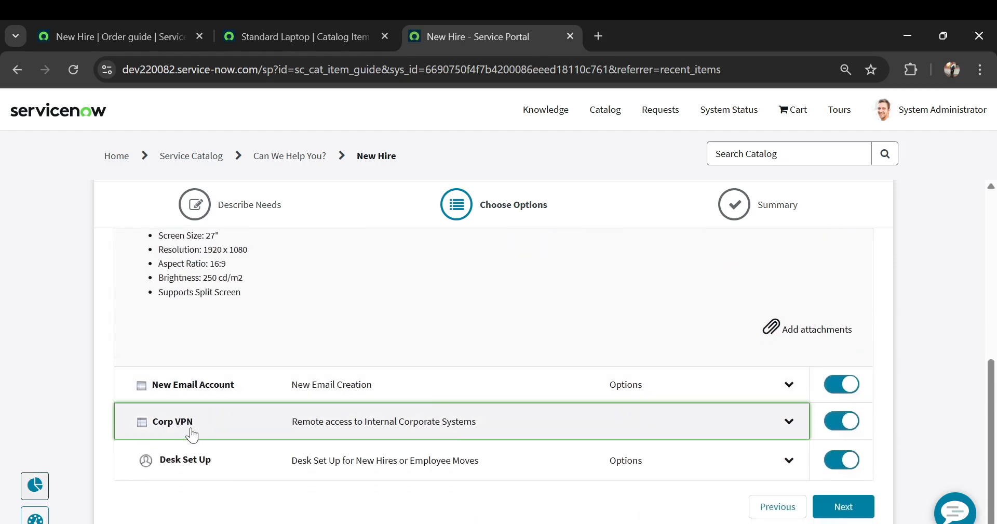
pyautogui.click(191, 434)
pyautogui.scroll(5, 191, 433)
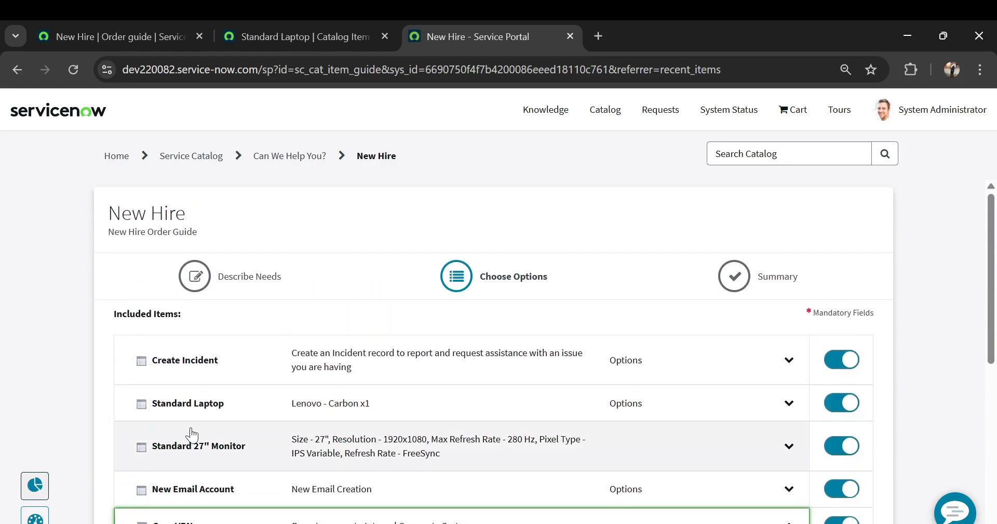
pyautogui.scroll(-6, 191, 434)
pyautogui.scroll(6, 245, 347)
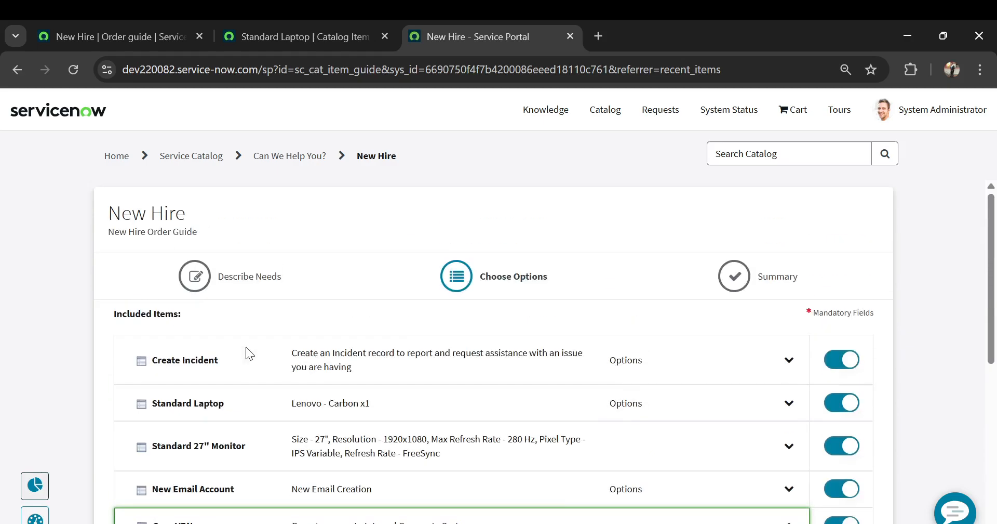
pyautogui.scroll(-6, 245, 347)
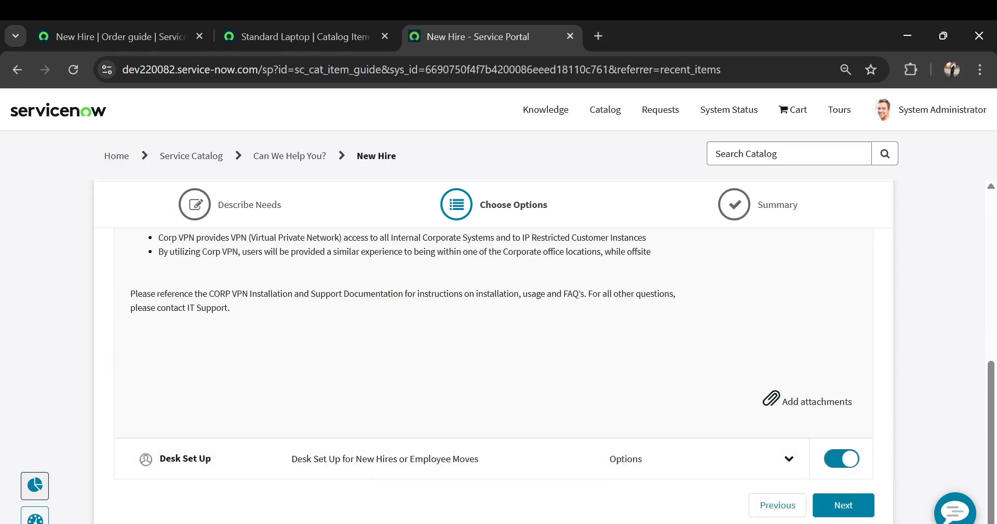
# Proceed to the New Hire guide's summary, review the included items, and submit the order through checkout for System Administrator
pyautogui.click(849, 510)
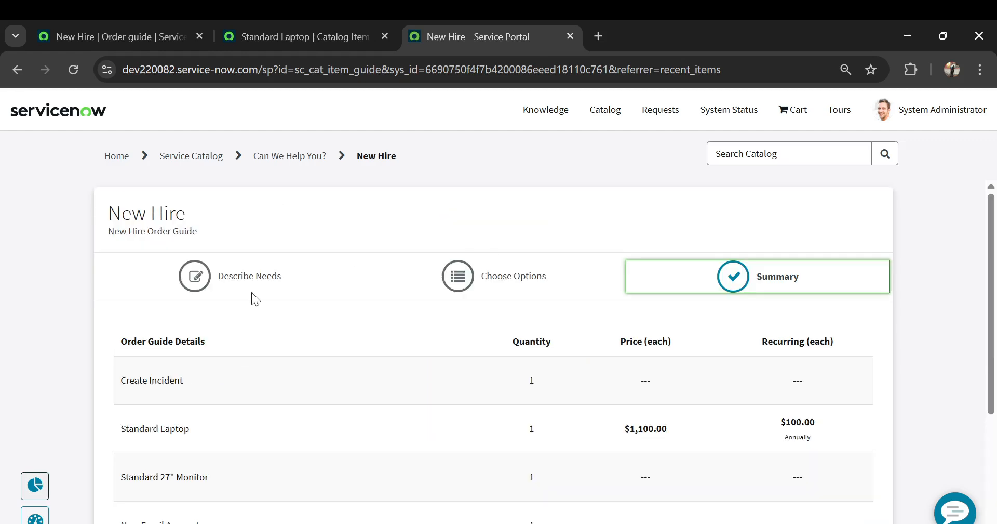
pyautogui.scroll(-3, 255, 297)
pyautogui.scroll(3, 255, 297)
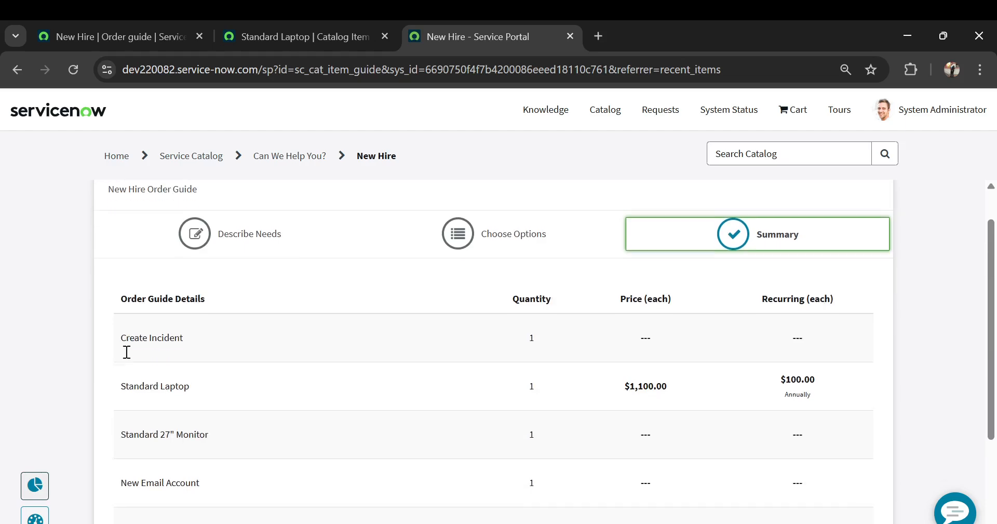
pyautogui.scroll(-1, 127, 348)
pyautogui.scroll(-3, 167, 305)
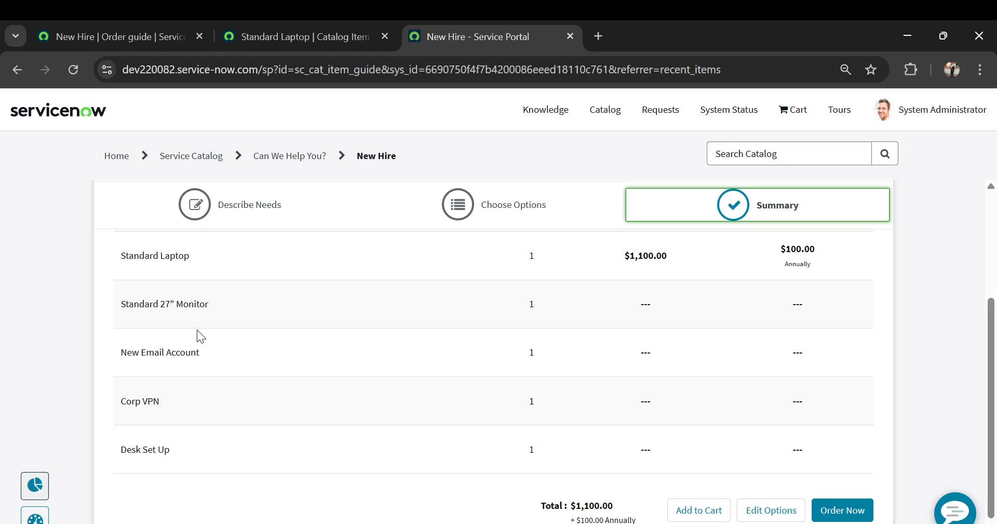
pyautogui.scroll(3, 198, 331)
pyautogui.scroll(-1, 197, 330)
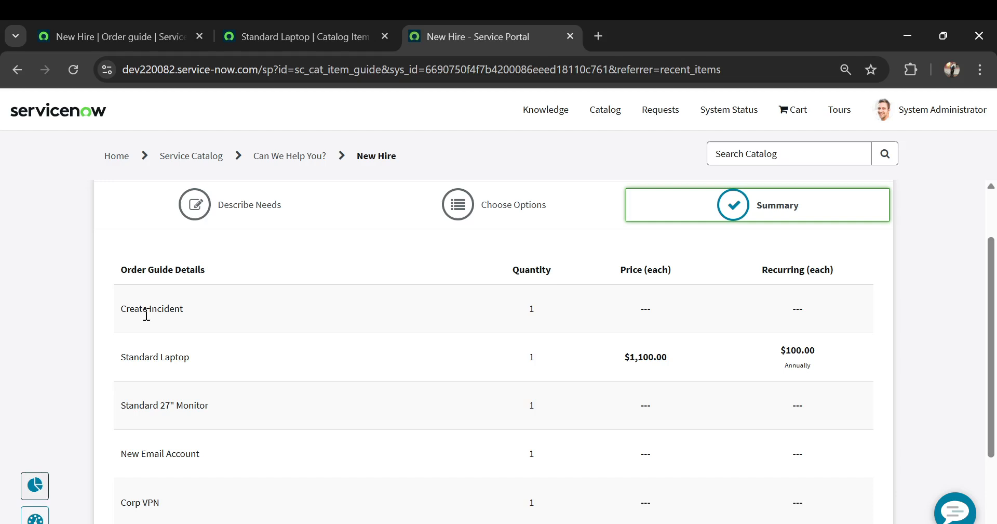
pyautogui.scroll(-3, 146, 314)
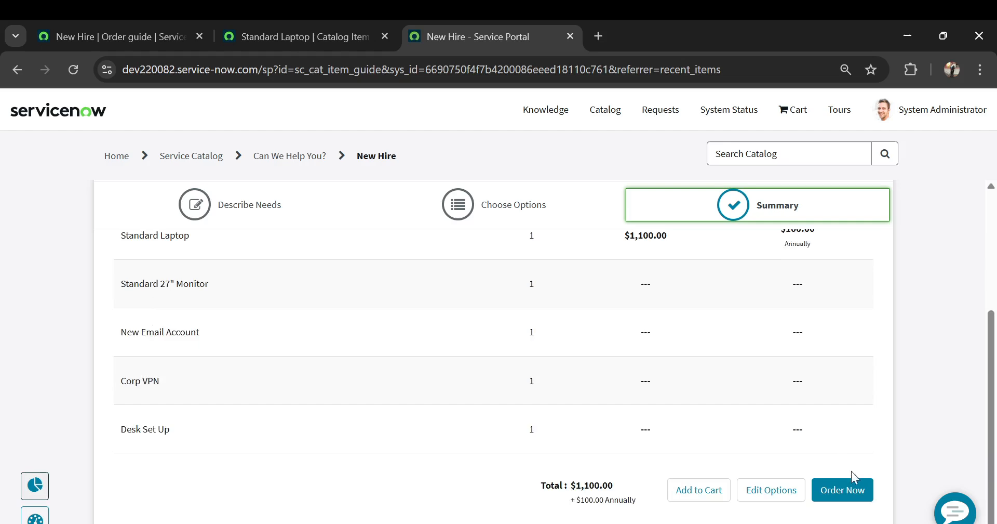
pyautogui.click(852, 496)
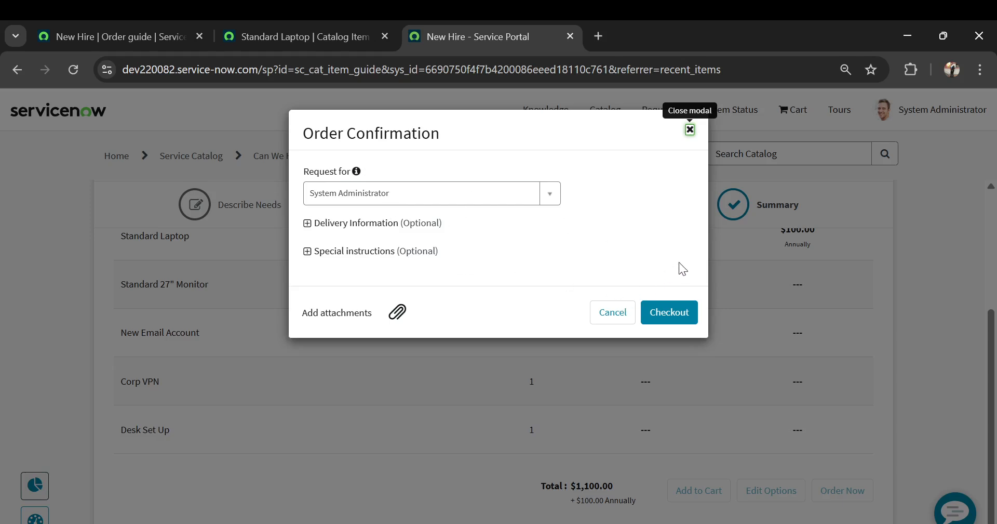
pyautogui.click(671, 313)
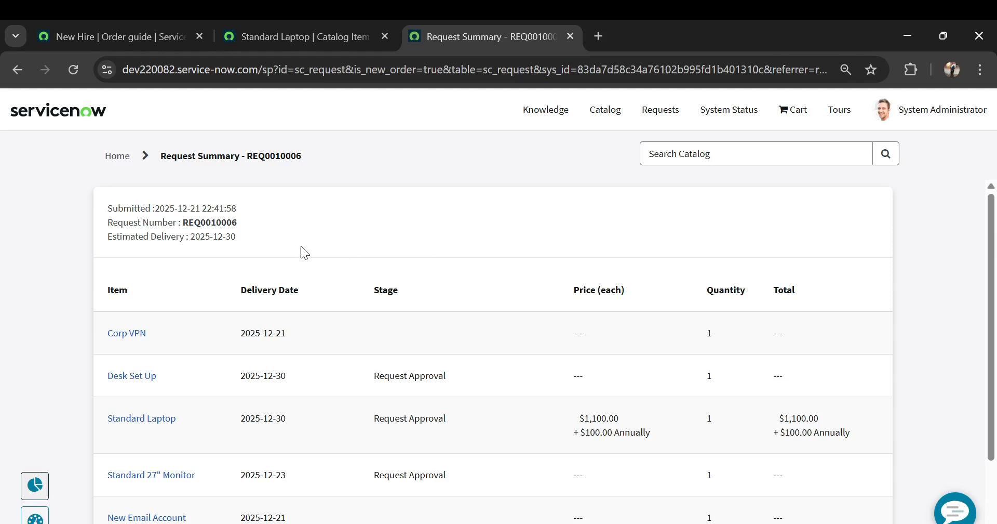
# Examine the request summary's item list, delivery dates and stages, reloading the page to refresh them
pyautogui.scroll(-2, 312, 244)
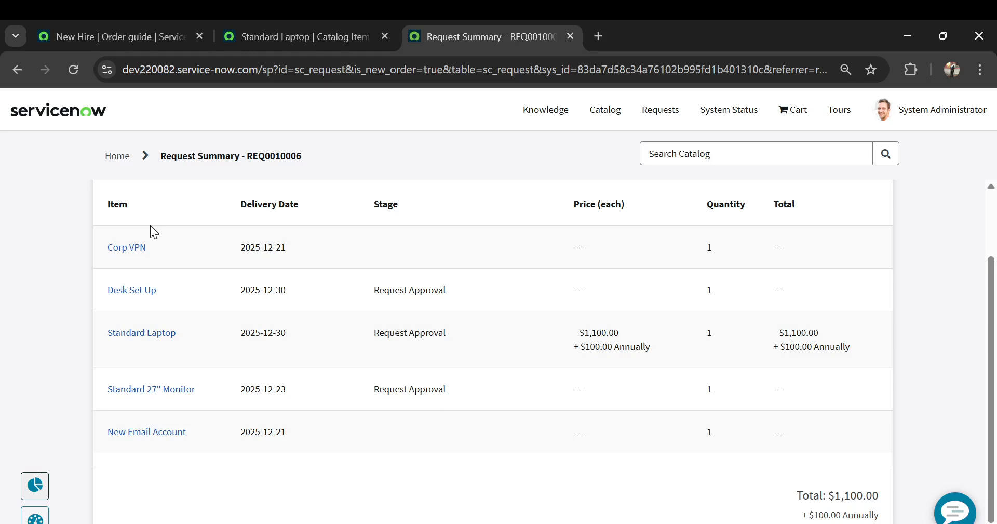
pyautogui.click(266, 71)
pyautogui.press('Return')
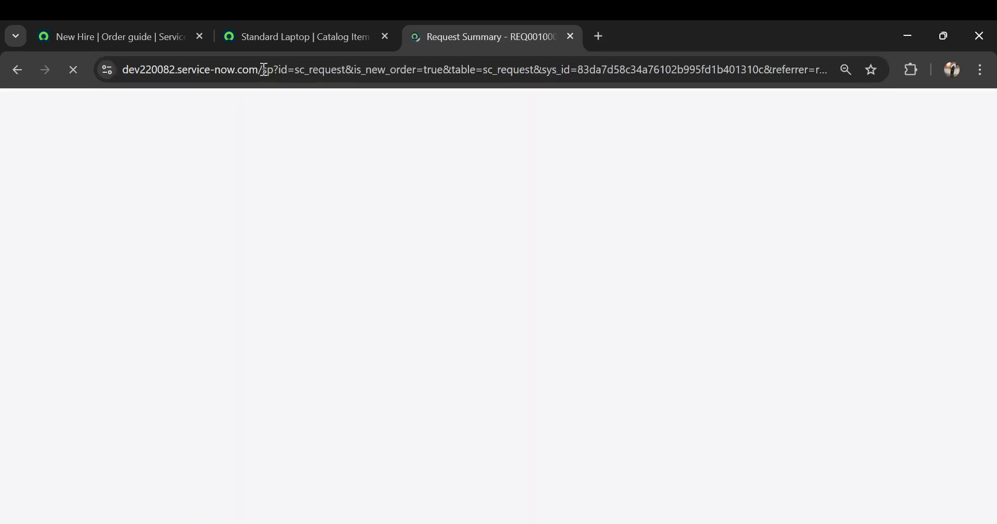
pyautogui.scroll(-1, 282, 309)
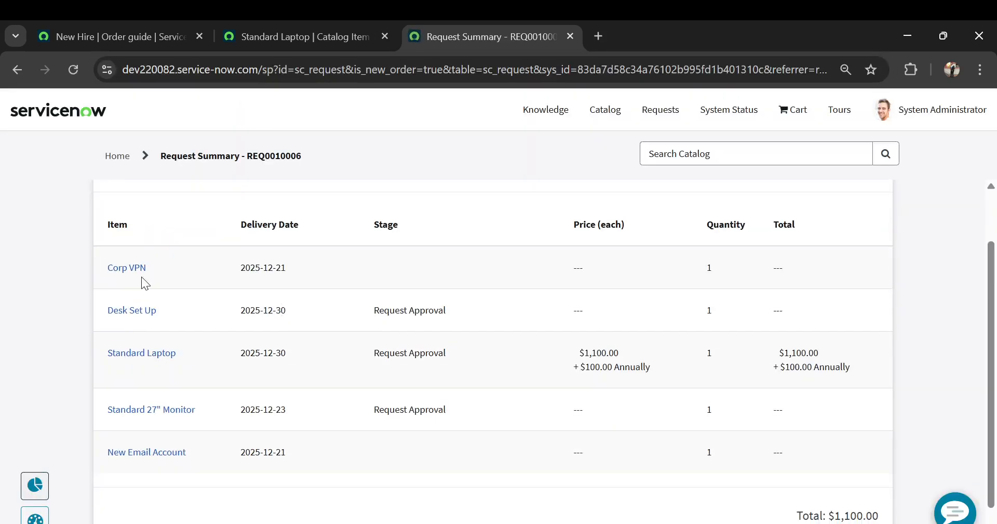
pyautogui.doubleClick(420, 306)
pyautogui.click(409, 278)
pyautogui.scroll(2, 409, 278)
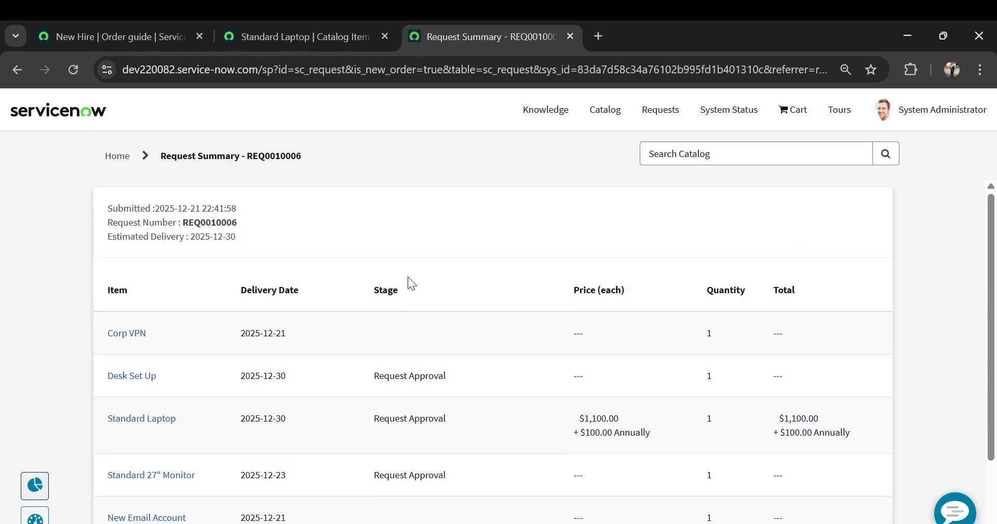
pyautogui.scroll(-1, 351, 390)
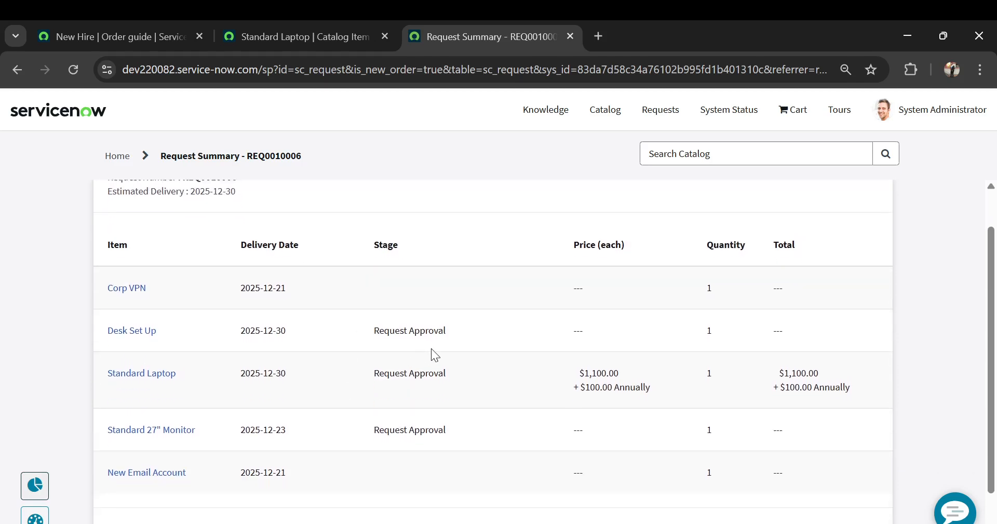
pyautogui.scroll(-1, 431, 348)
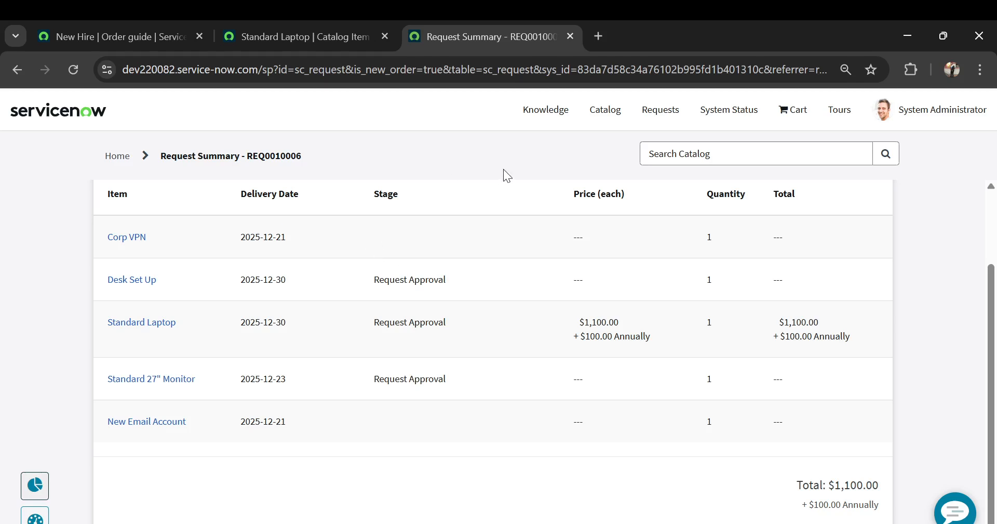
# Open the "share drive acees" incident from the submitted requests to check its details, and return to the request list
pyautogui.click(663, 117)
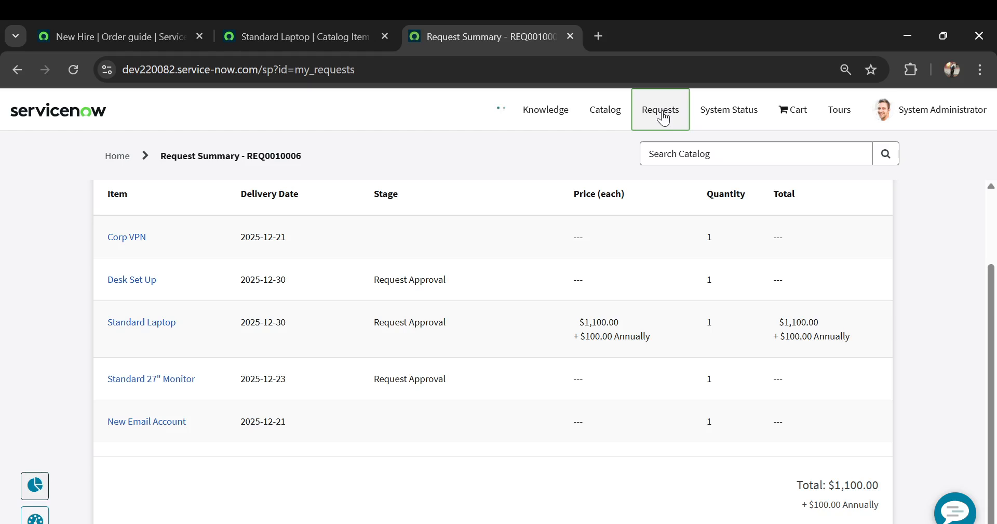
pyautogui.scroll(-1, 428, 223)
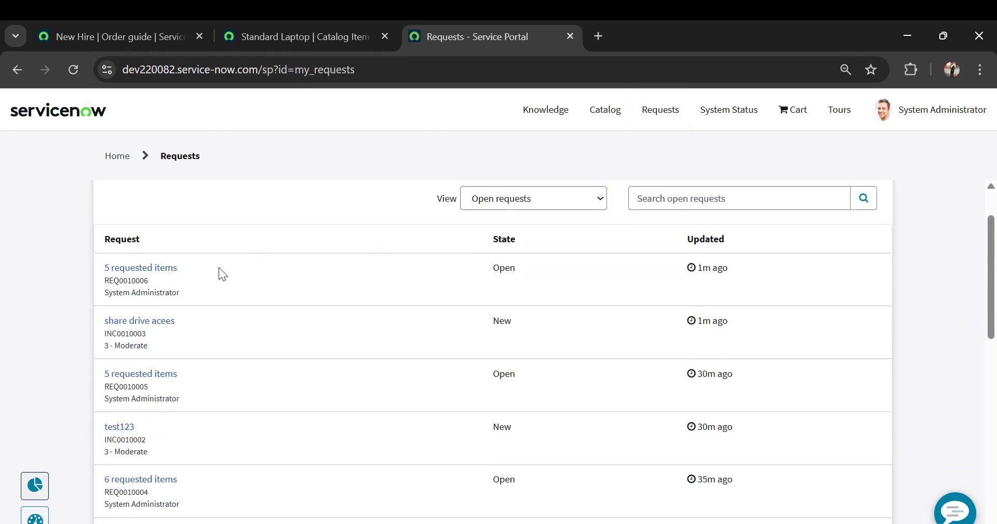
pyautogui.scroll(1, 224, 266)
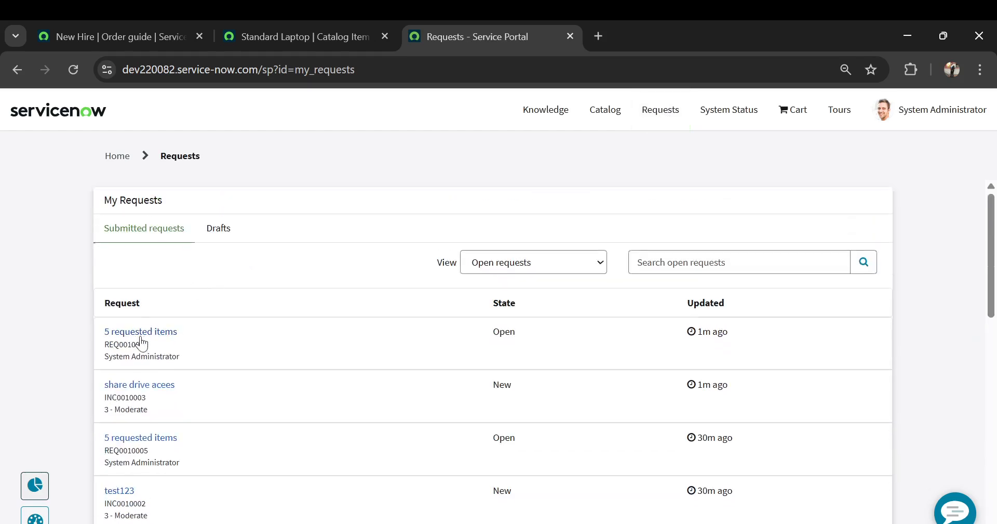
pyautogui.click(145, 391)
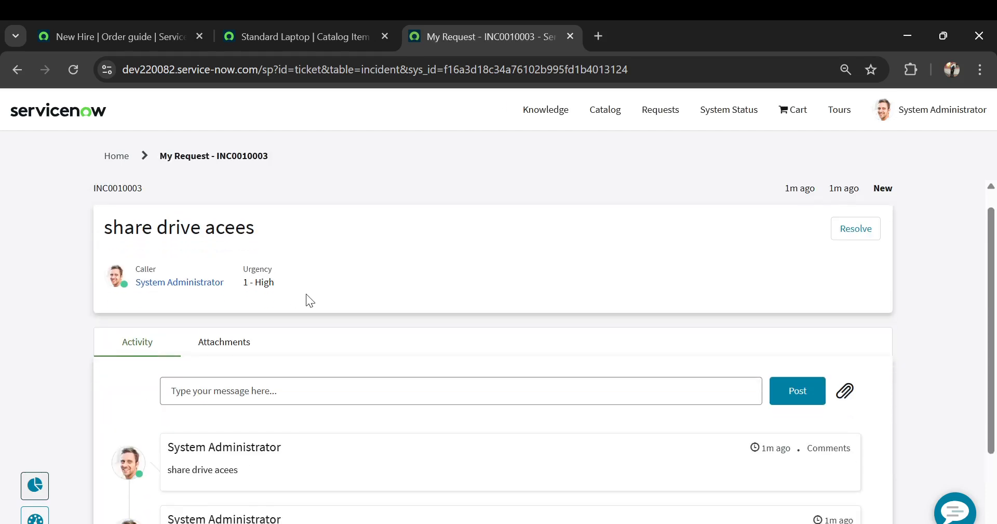
pyautogui.click(17, 69)
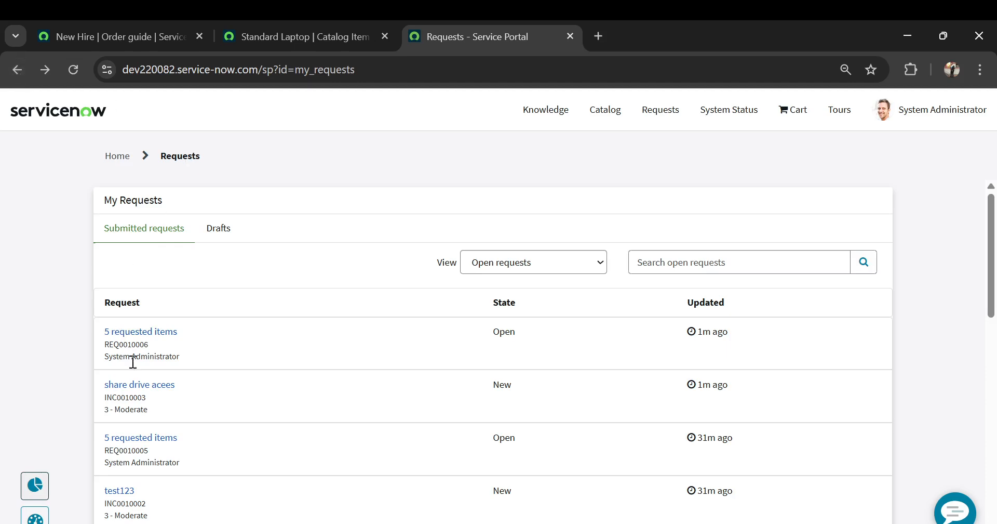
# Open the newest request with 5 requested items and view its Standard Laptop item's ticket
pyautogui.click(129, 337)
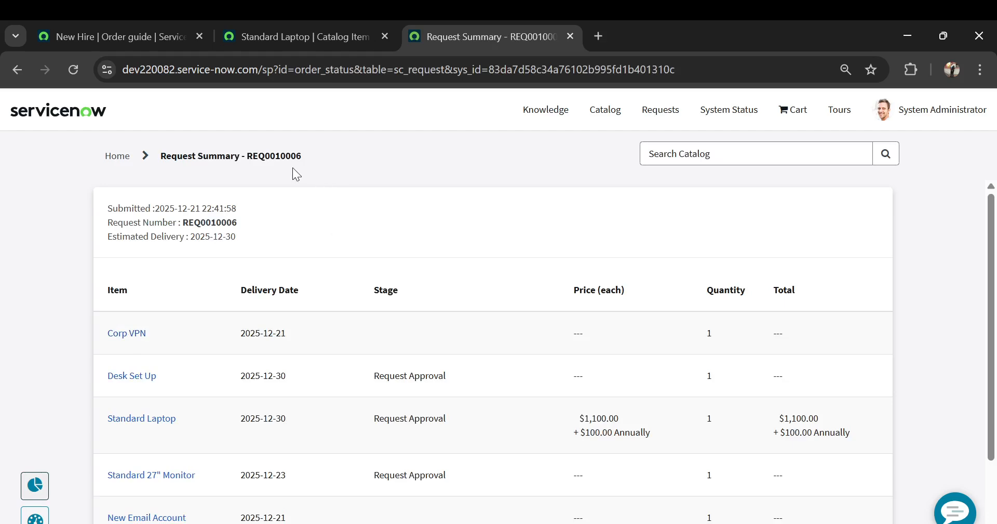
pyautogui.moveTo(246, 156); pyautogui.dragTo(287, 158)
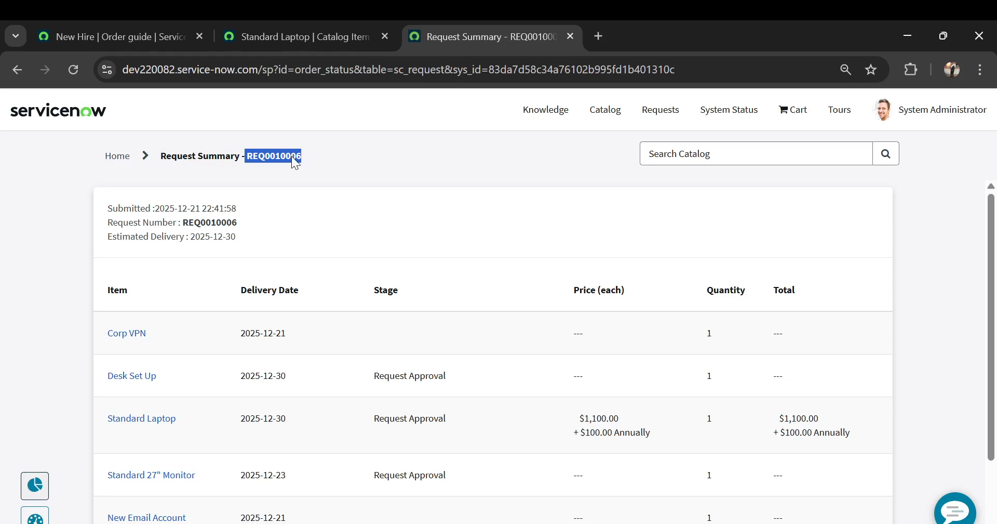
pyautogui.click(137, 419)
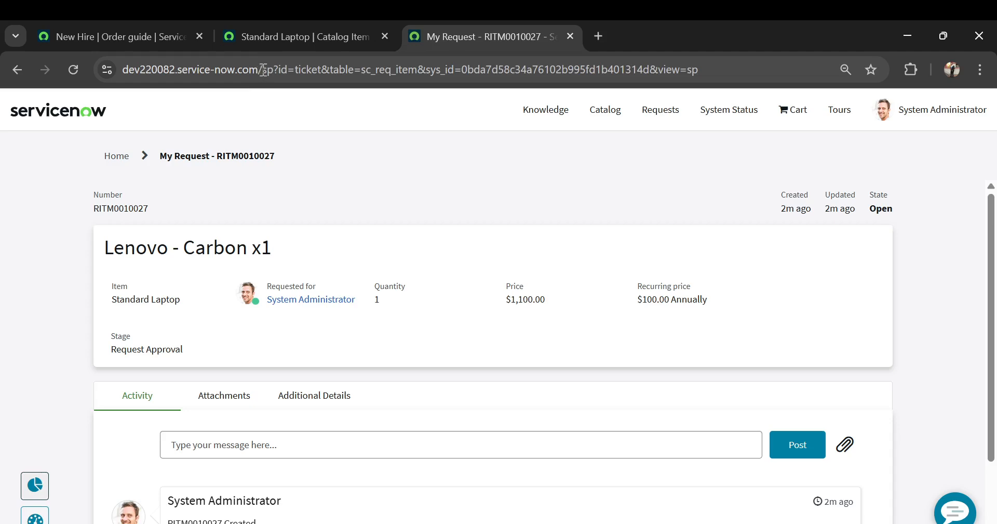
# Leave the Service Portal for the instance's main interface and open My Requests by filtering the navigator for "my req"
pyautogui.moveTo(261, 69); pyautogui.dragTo(754, 77)
pyautogui.press('BackSpace')
pyautogui.press('Return')
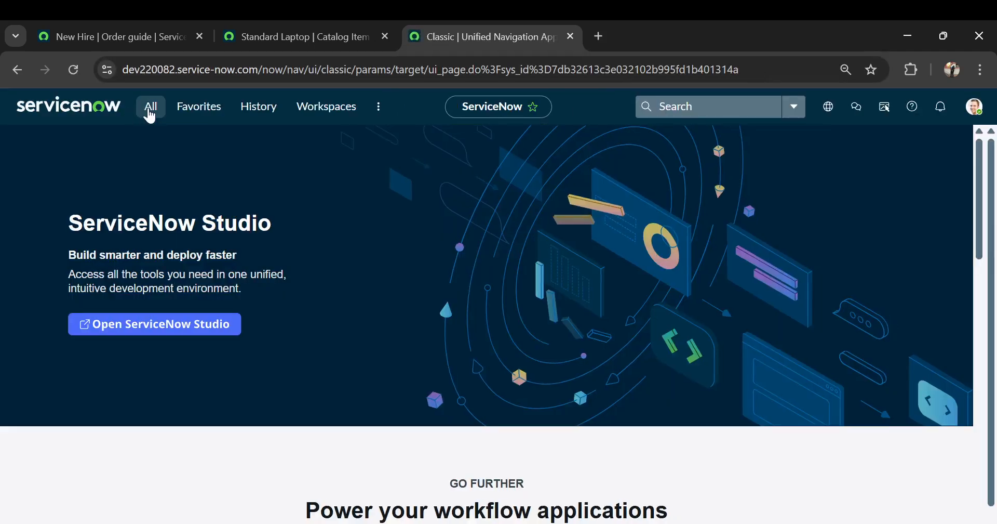
pyautogui.click(150, 107)
pyautogui.write('my re')
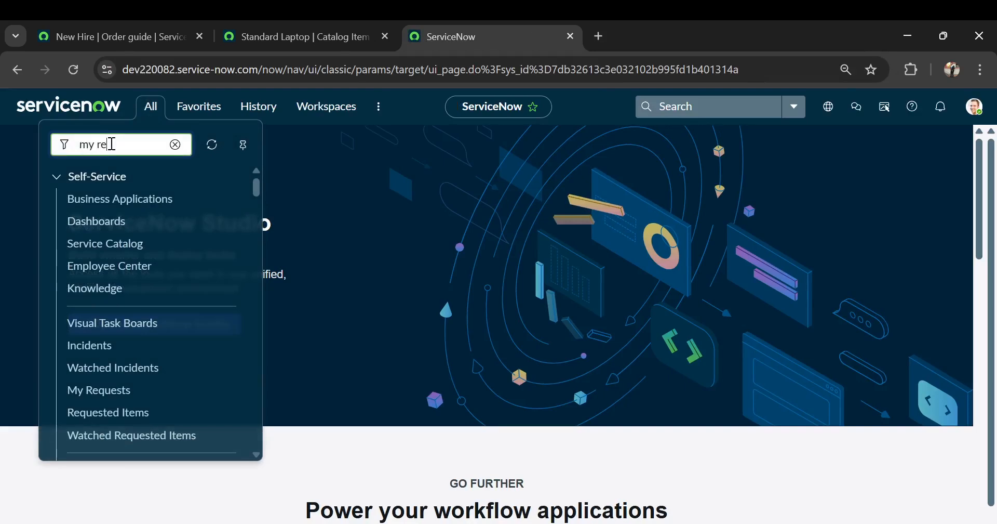
pyautogui.write('q')
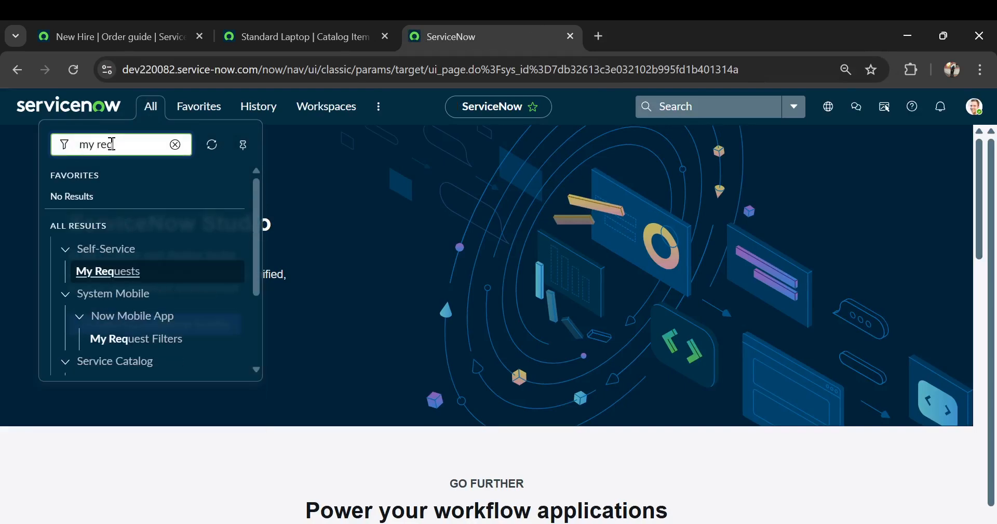
pyautogui.click(95, 273)
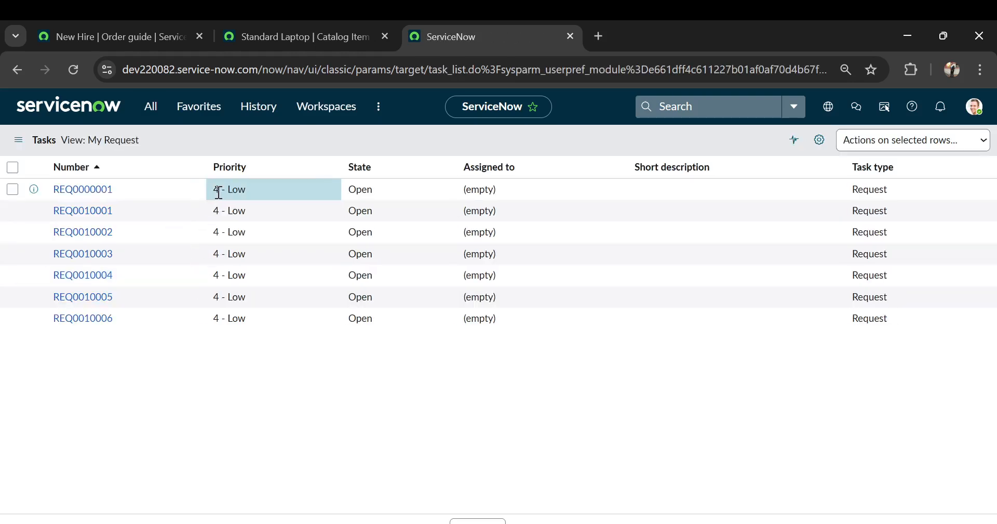
# Open the newest request and expand the stages of its Standard 27" Monitor and Standard Laptop requested items
pyautogui.click(88, 320)
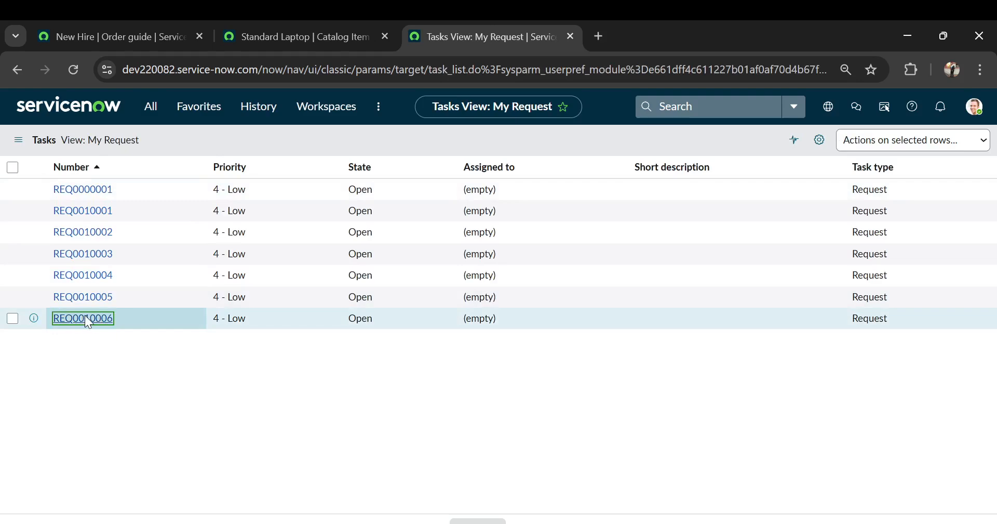
pyautogui.scroll(-3, 256, 252)
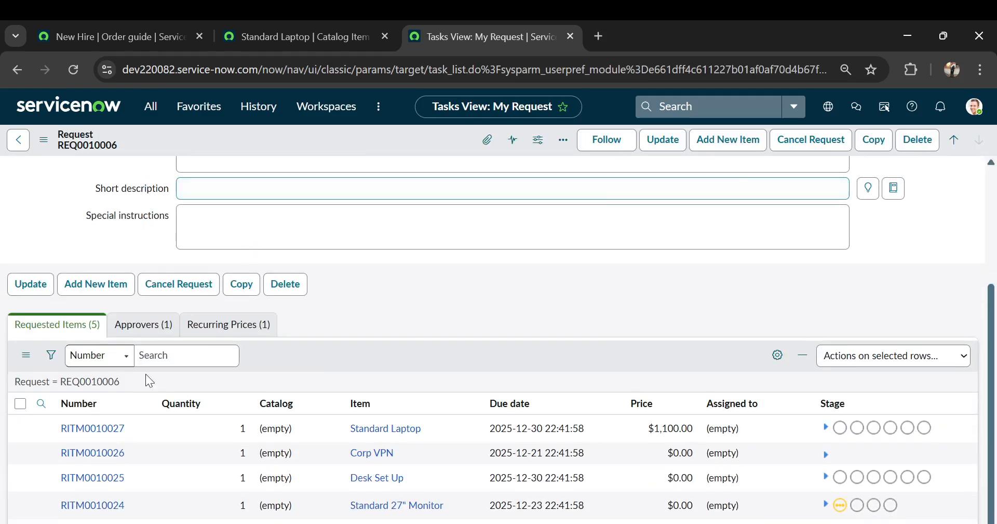
pyautogui.scroll(-2, 145, 374)
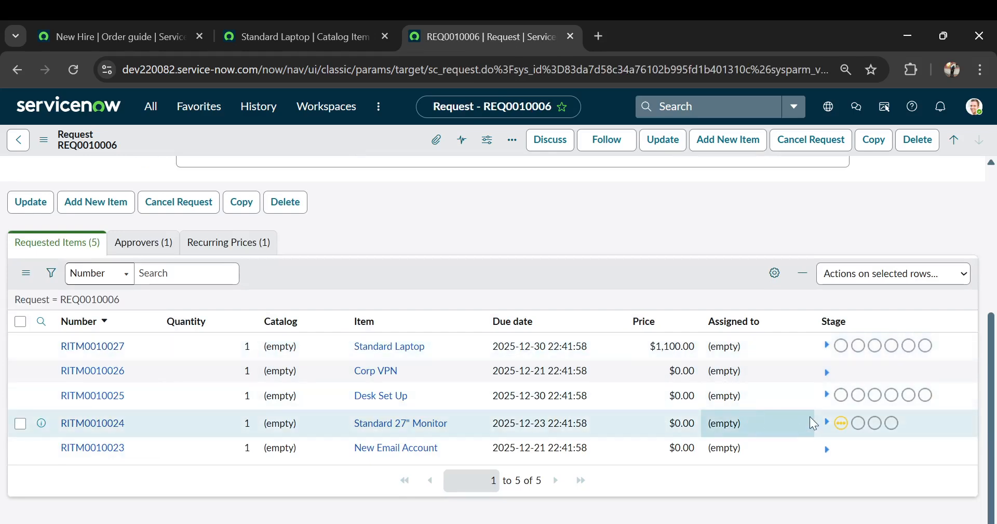
pyautogui.click(827, 422)
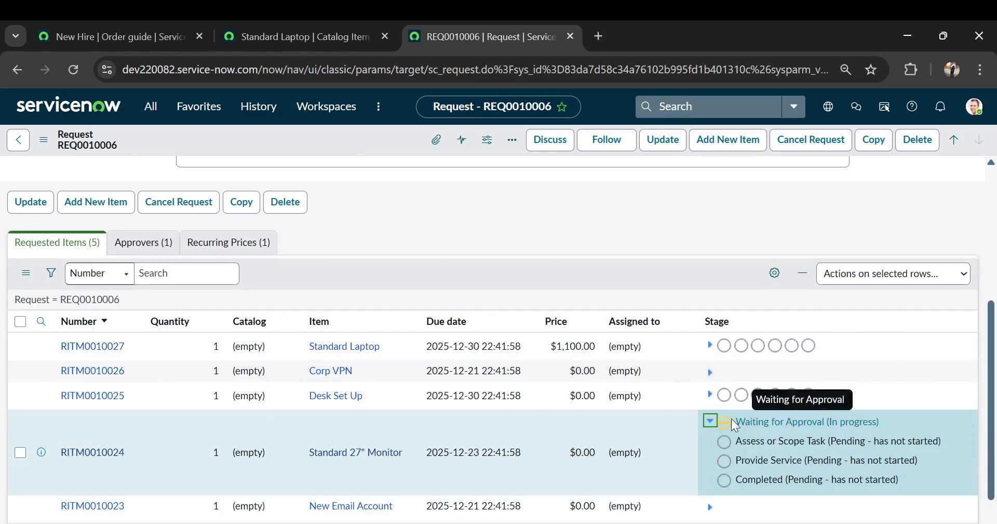
pyautogui.click(709, 344)
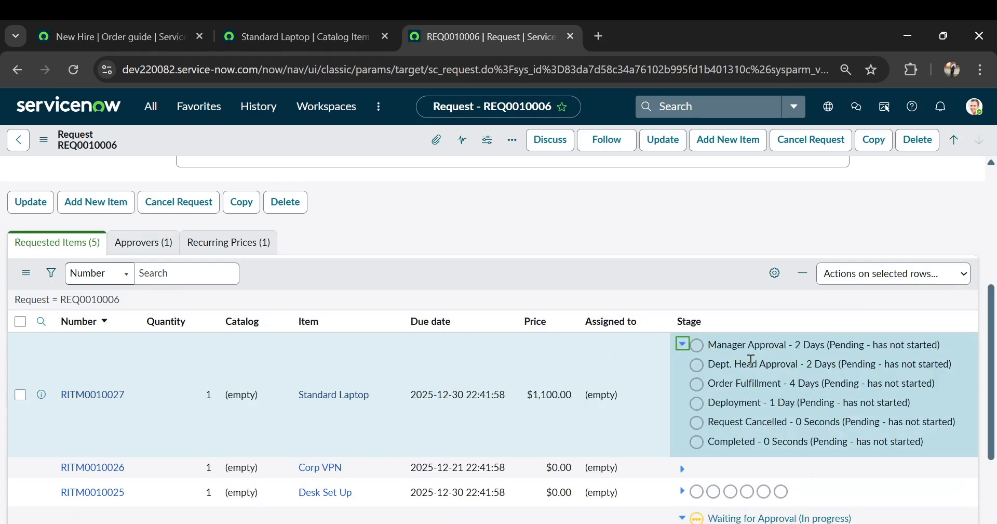
# Collapse the Standard Laptop item's stages and try to expand the stages of the Corp VPN and New Email Account items
pyautogui.scroll(-1, 755, 364)
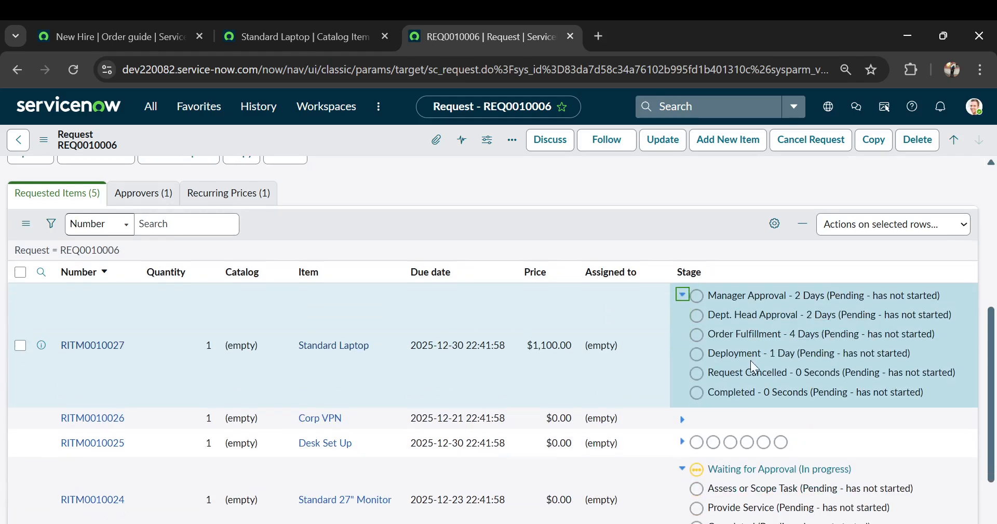
pyautogui.click(683, 295)
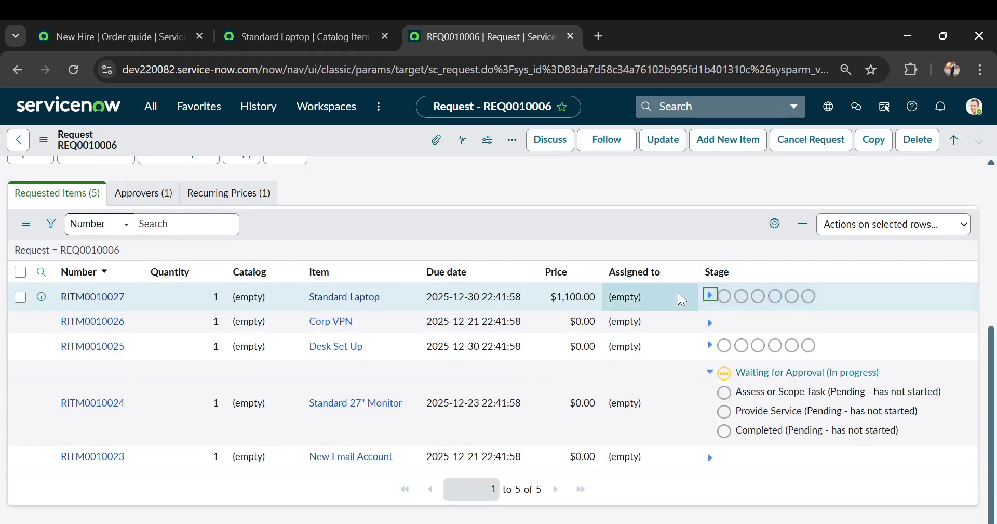
pyautogui.click(711, 326)
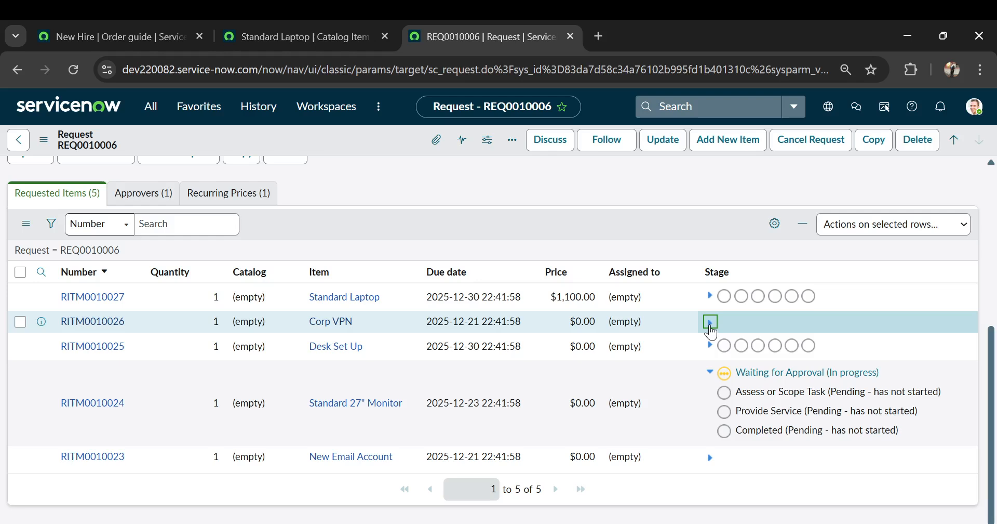
pyautogui.click(711, 457)
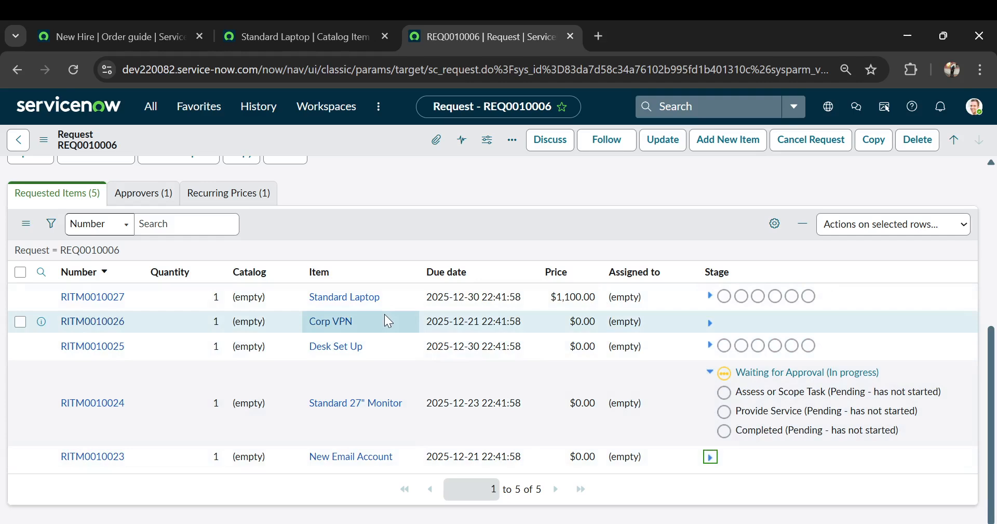
# Open the Corp VPN catalog item in a separate browser tab and check its Process Engine settings for flow, workflow and execution plan
pyautogui.middleClick(343, 330)
pyautogui.click(683, 29)
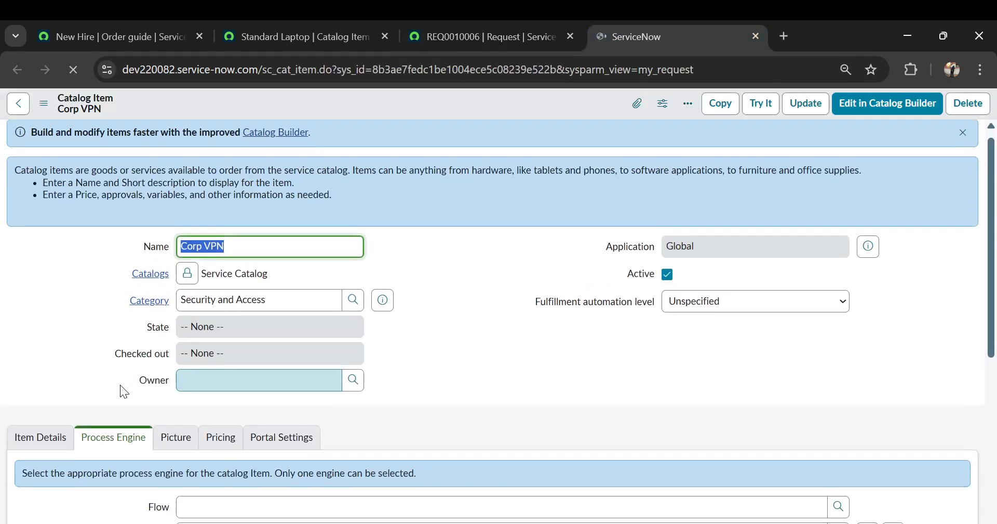
pyautogui.scroll(-3, 120, 384)
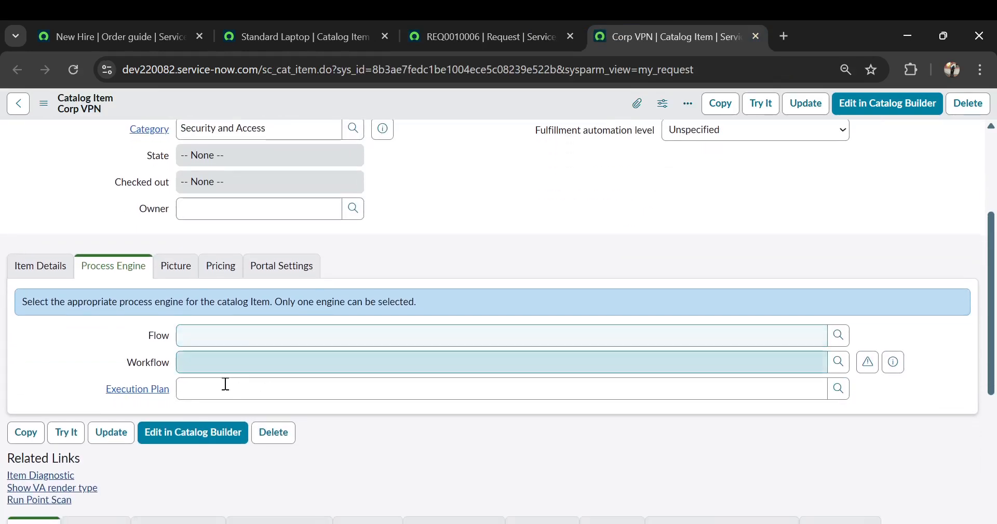
# From the request's item list, open the Standard Laptop catalog item in a separate browser tab and check its assigned flow and variables
pyautogui.click(504, 42)
pyautogui.middleClick(345, 296)
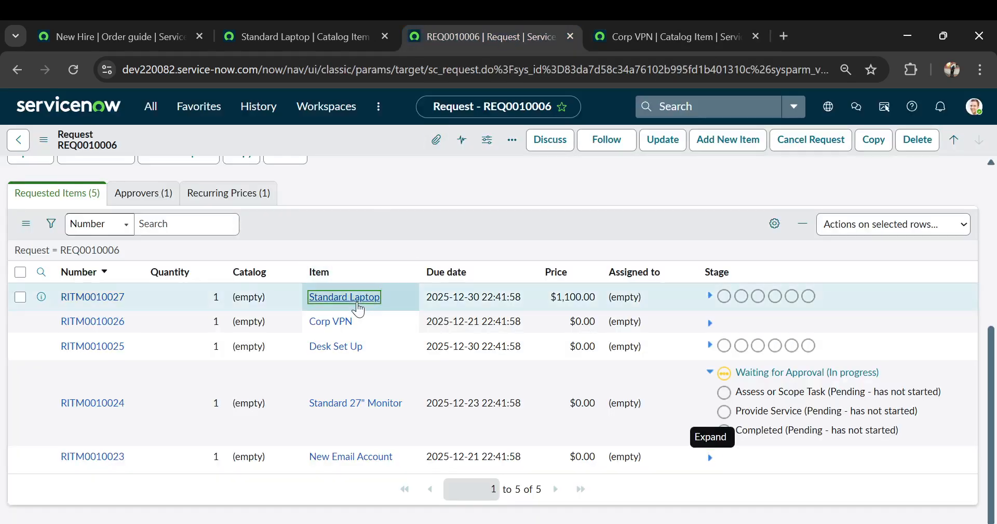
pyautogui.click(712, 36)
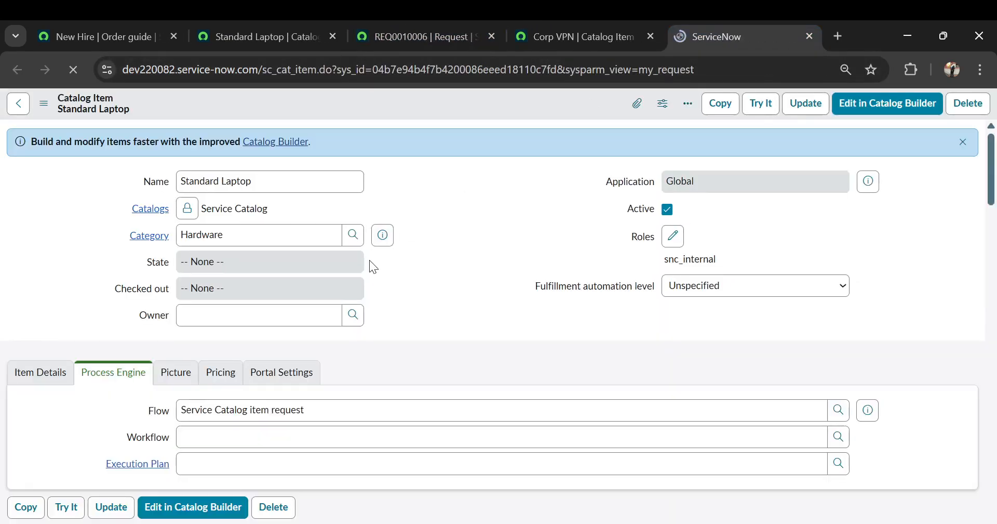
pyautogui.scroll(-3, 320, 265)
pyautogui.scroll(-4, 335, 310)
pyautogui.scroll(-1, 335, 310)
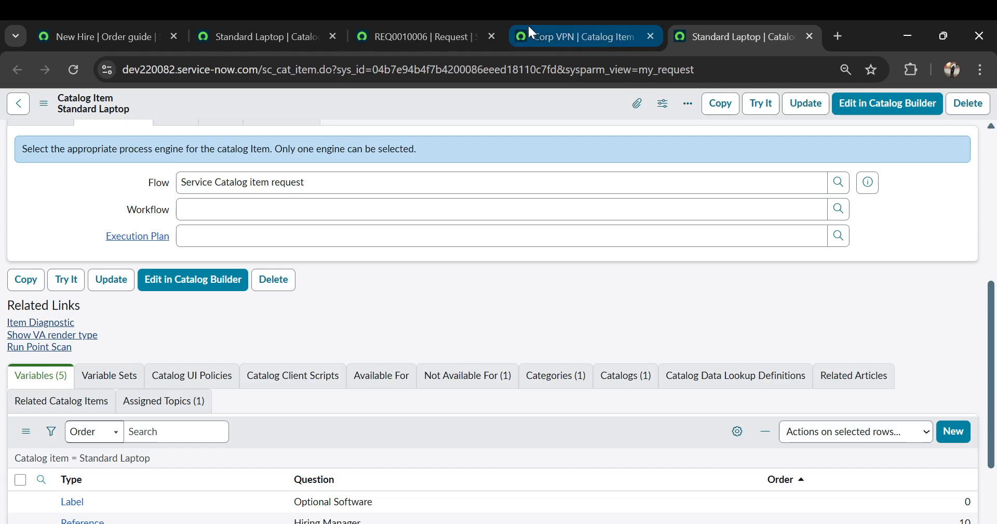
# Return to the REQ0010006 request and examine its main fields, including approval and request state
pyautogui.click(476, 39)
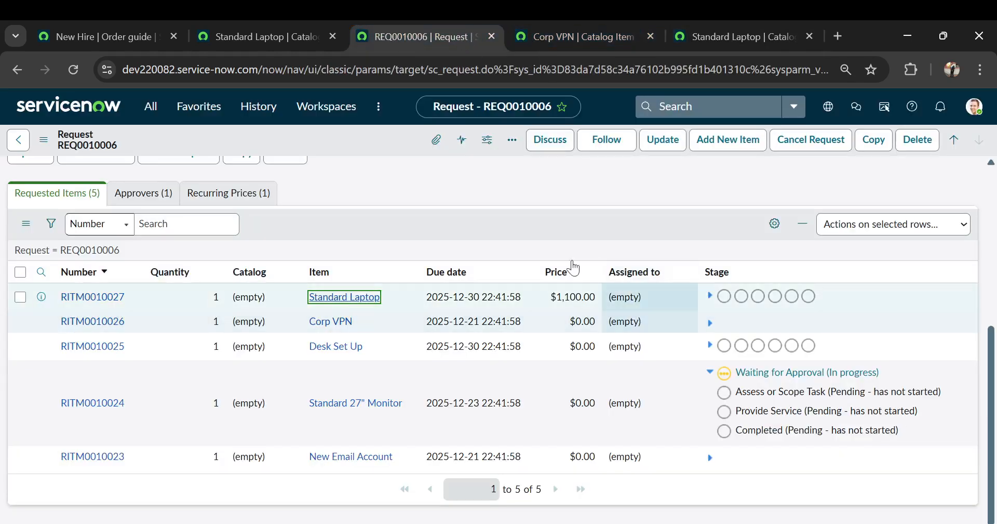
pyautogui.scroll(4, 552, 236)
pyautogui.scroll(2, 553, 236)
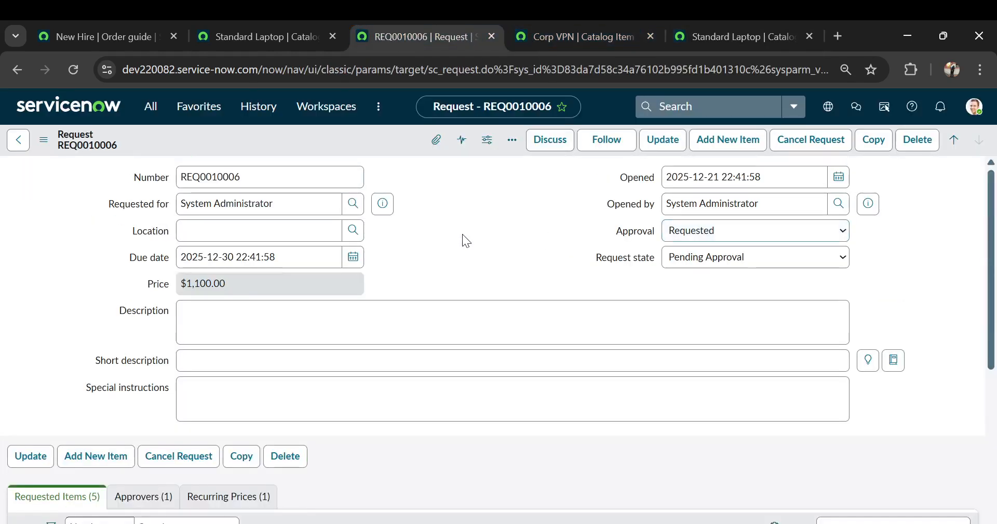